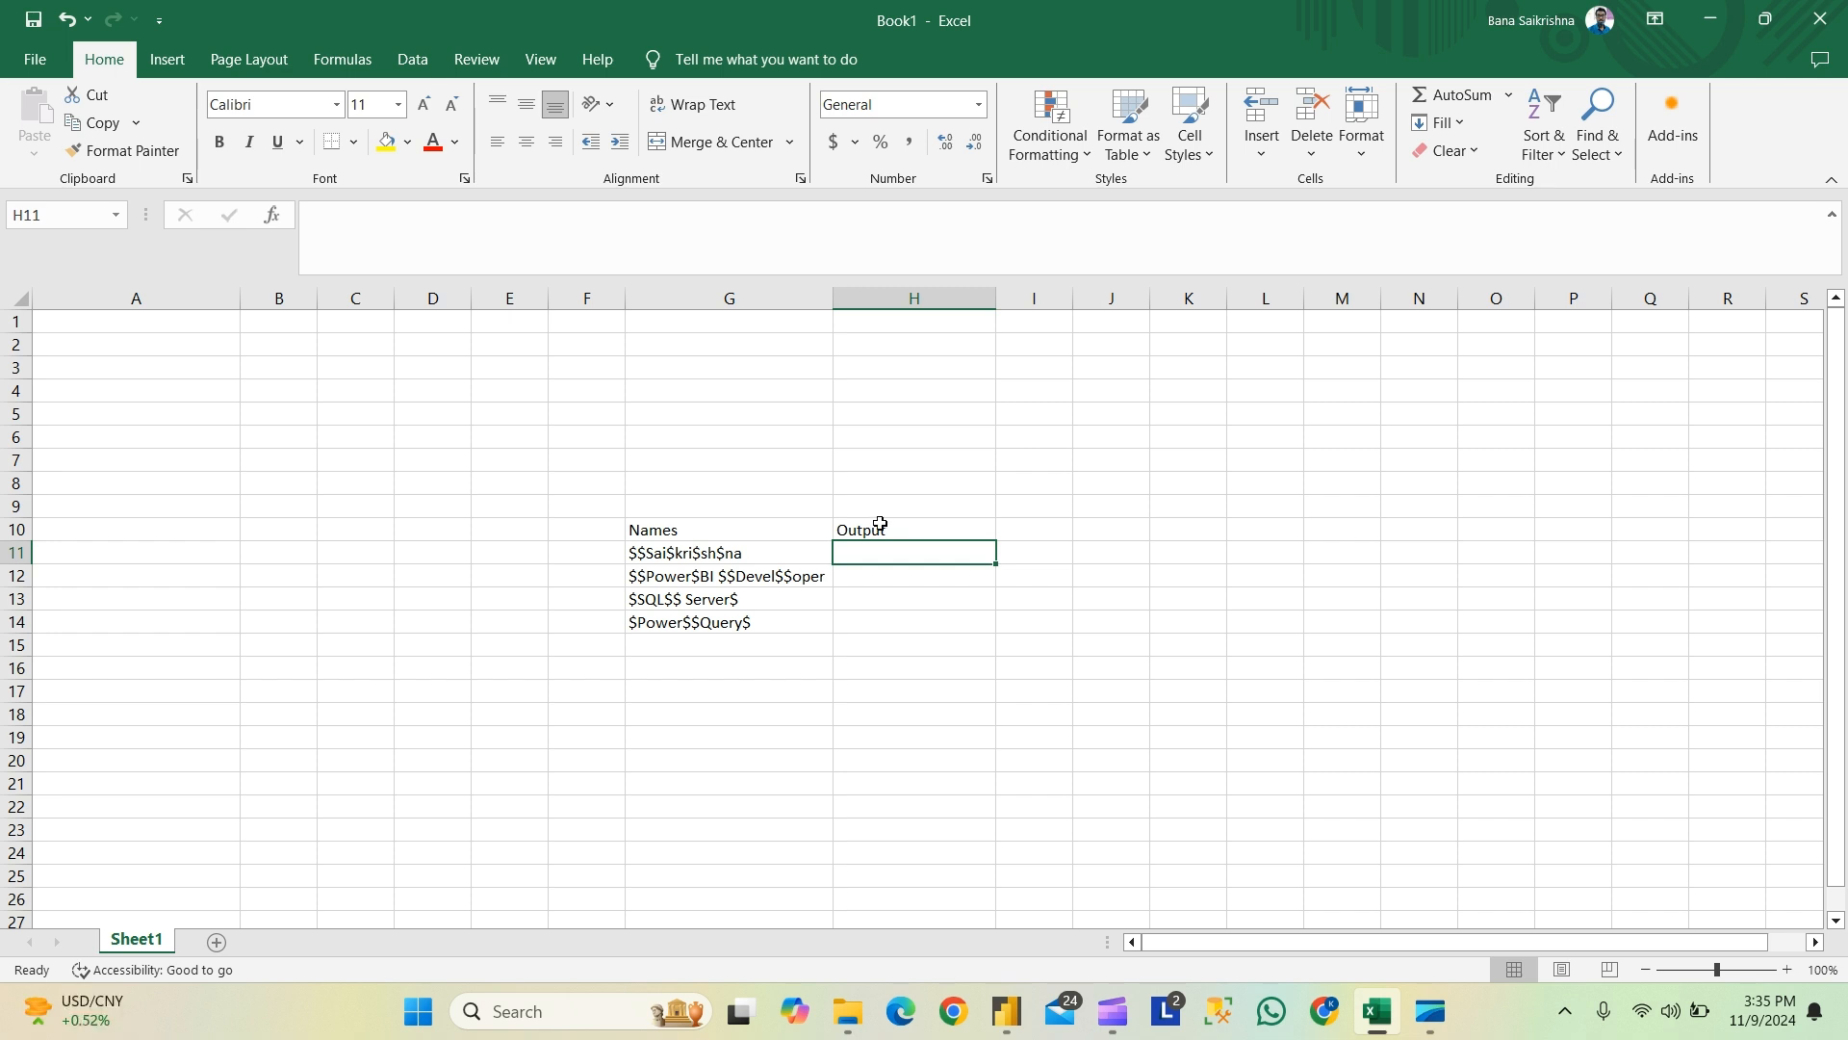
Step: Fill H11 and H12 of the Output column with the person's name without dollar signs and "Power BI Developer"
{"action": "left_click", "coordinate": [718, 288]}
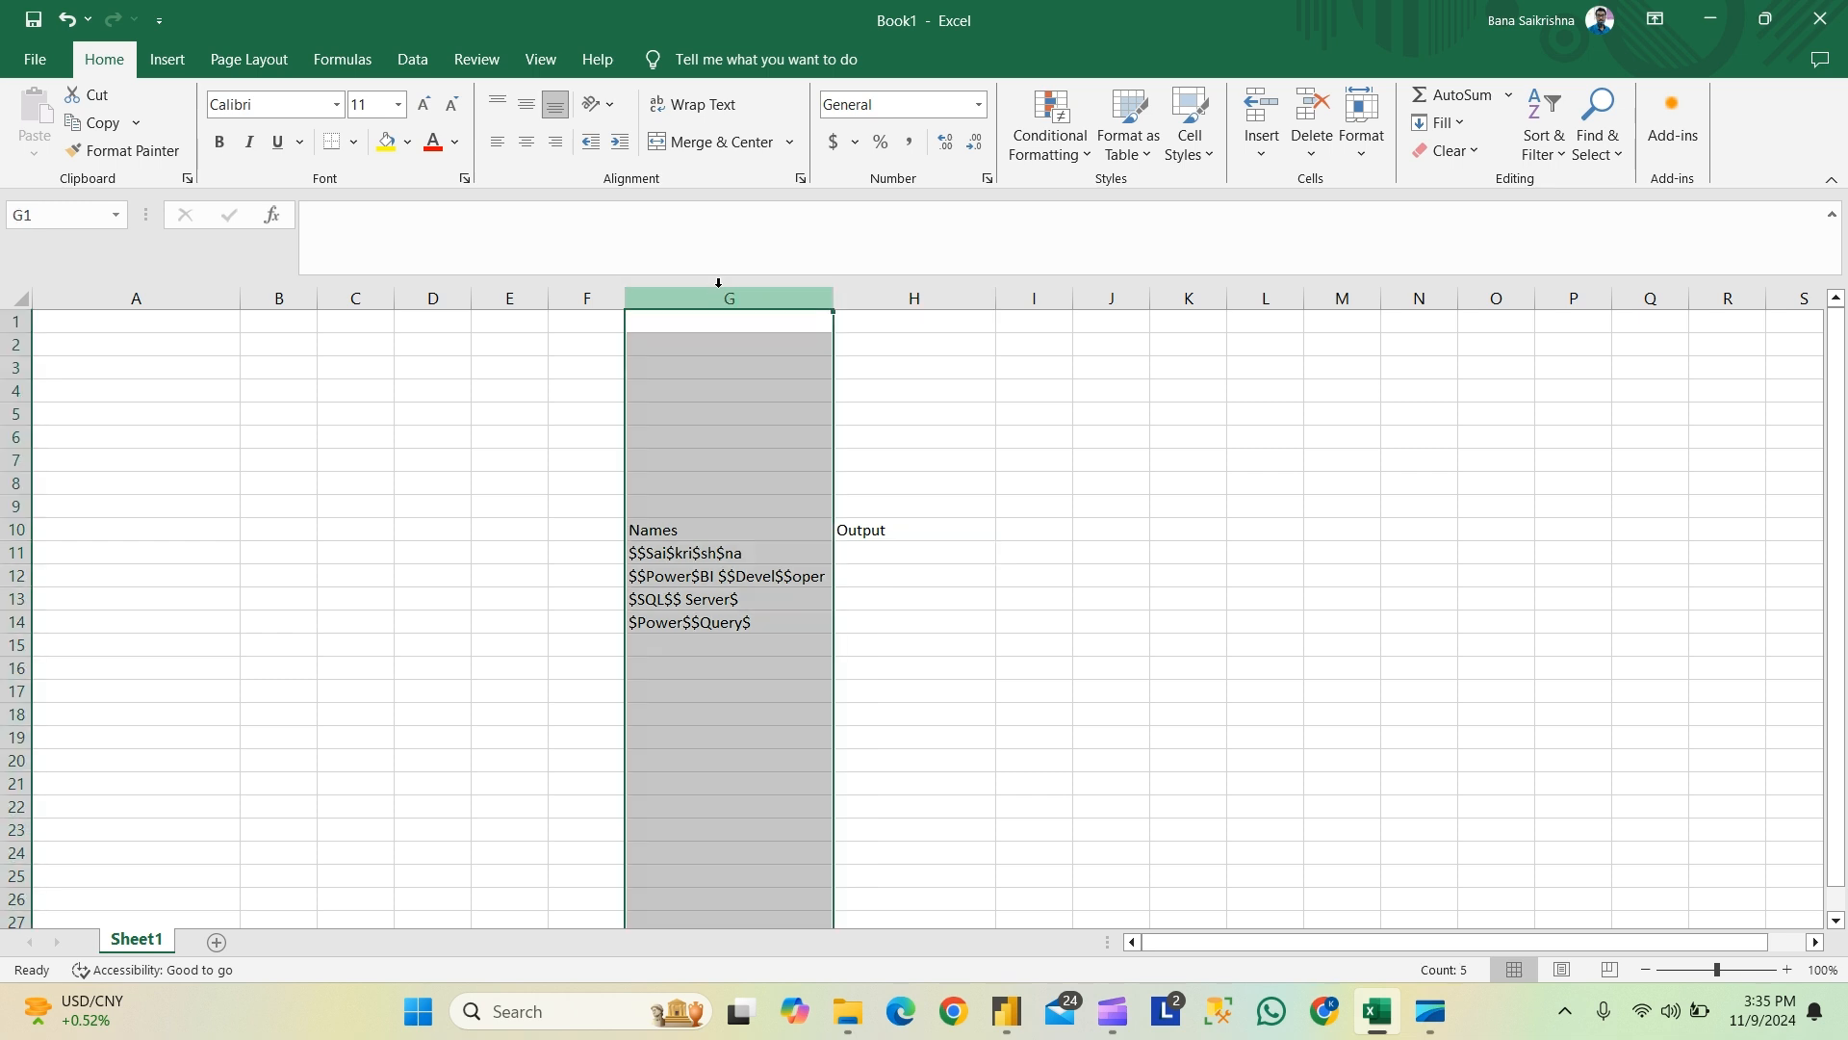
{"action": "left_click", "coordinate": [883, 550]}
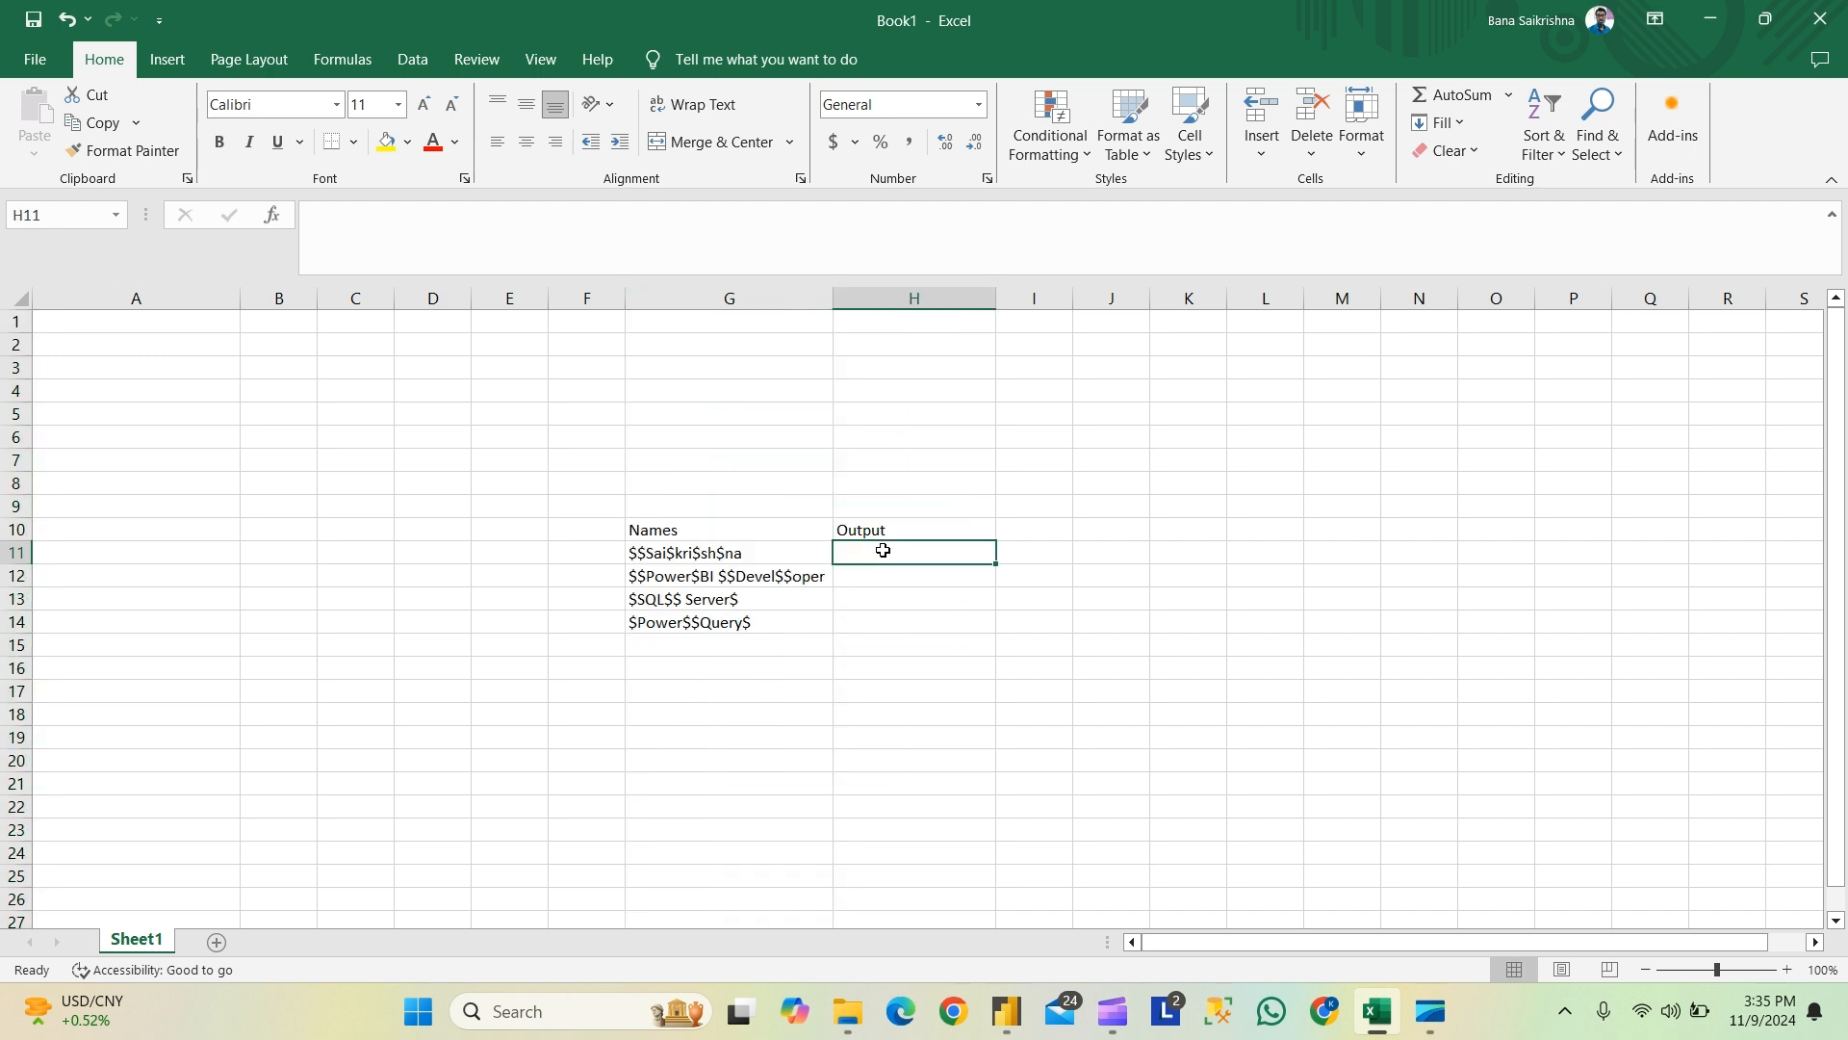
{"action": "type", "text": "SAI"}
{"action": "key", "text": "BackSpace"}
{"action": "key", "text": "BackSpace"}
{"action": "type", "text": "aikrishna"}
{"action": "key", "text": "Return"}
{"action": "type", "text": "Pow"}
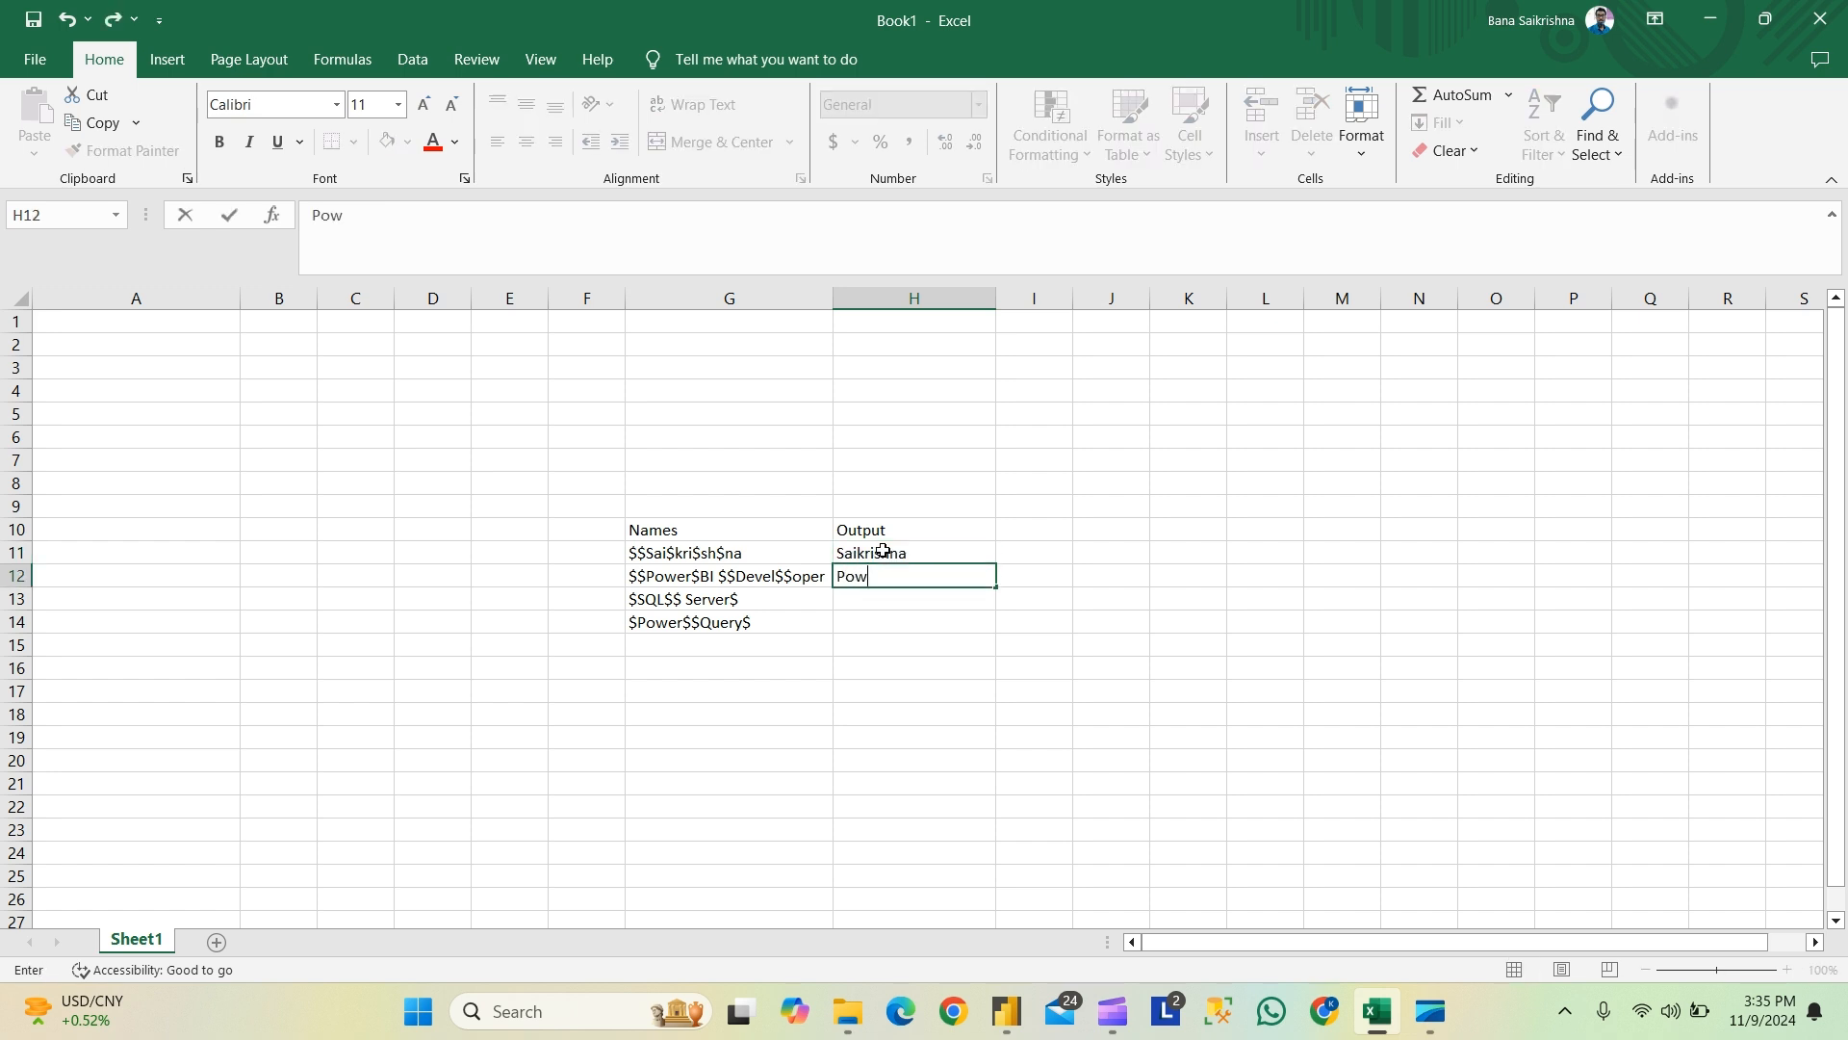
{"action": "type", "text": "er BI Developer"}
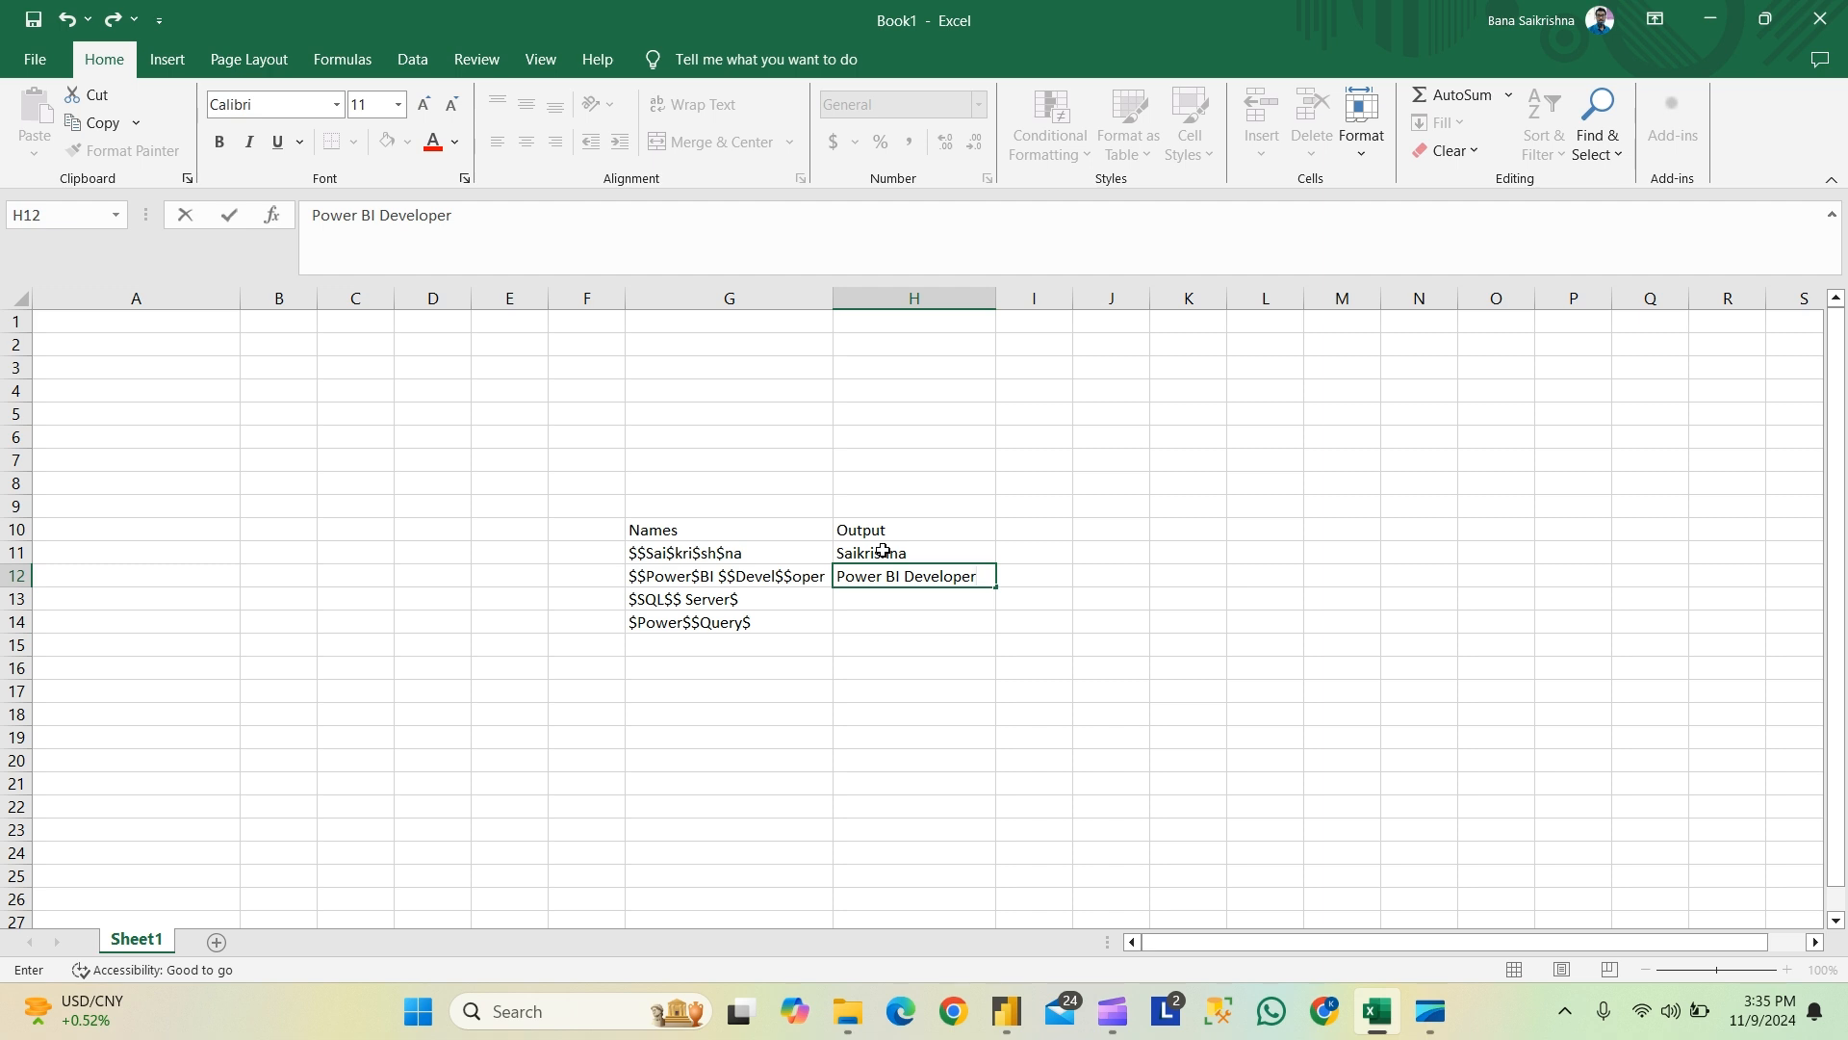
{"action": "key", "text": "Return"}
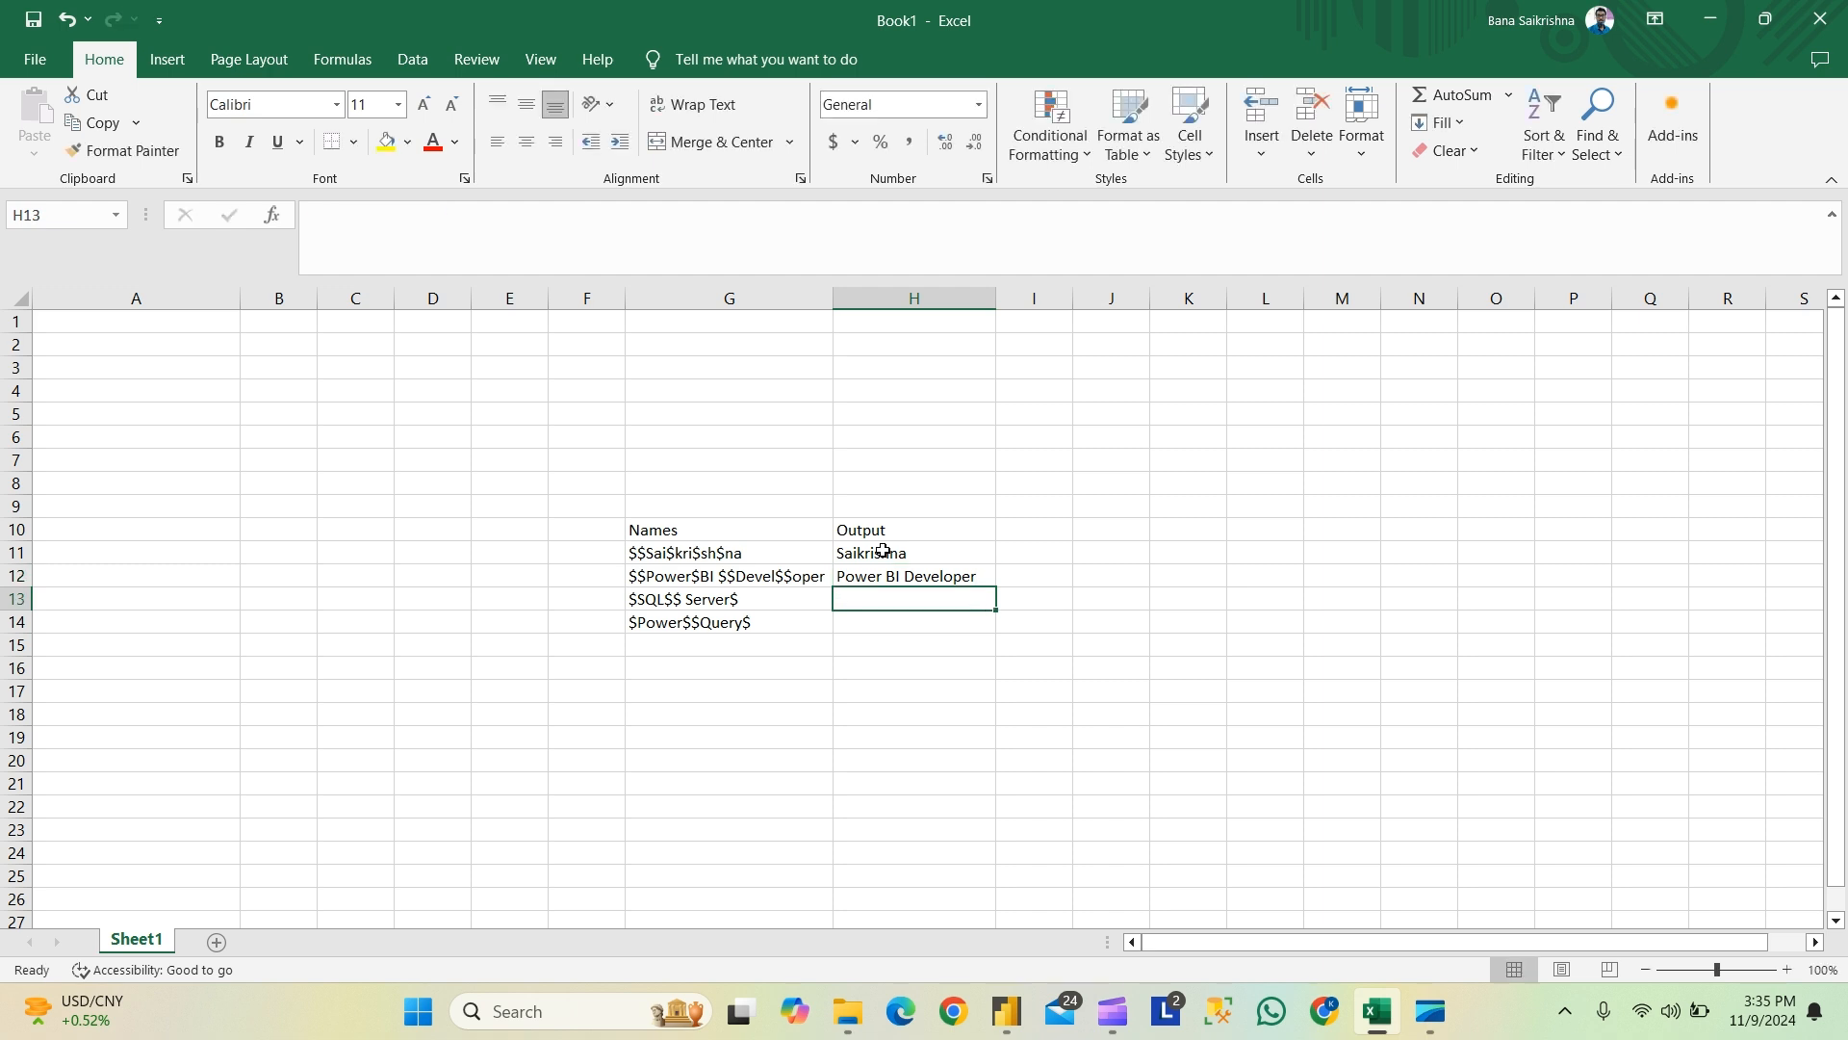
Step: Enter "SQL Sever" in H13 and "Power Query" in H14 as the expected outputs
{"action": "type", "text": "SQL Sever"}
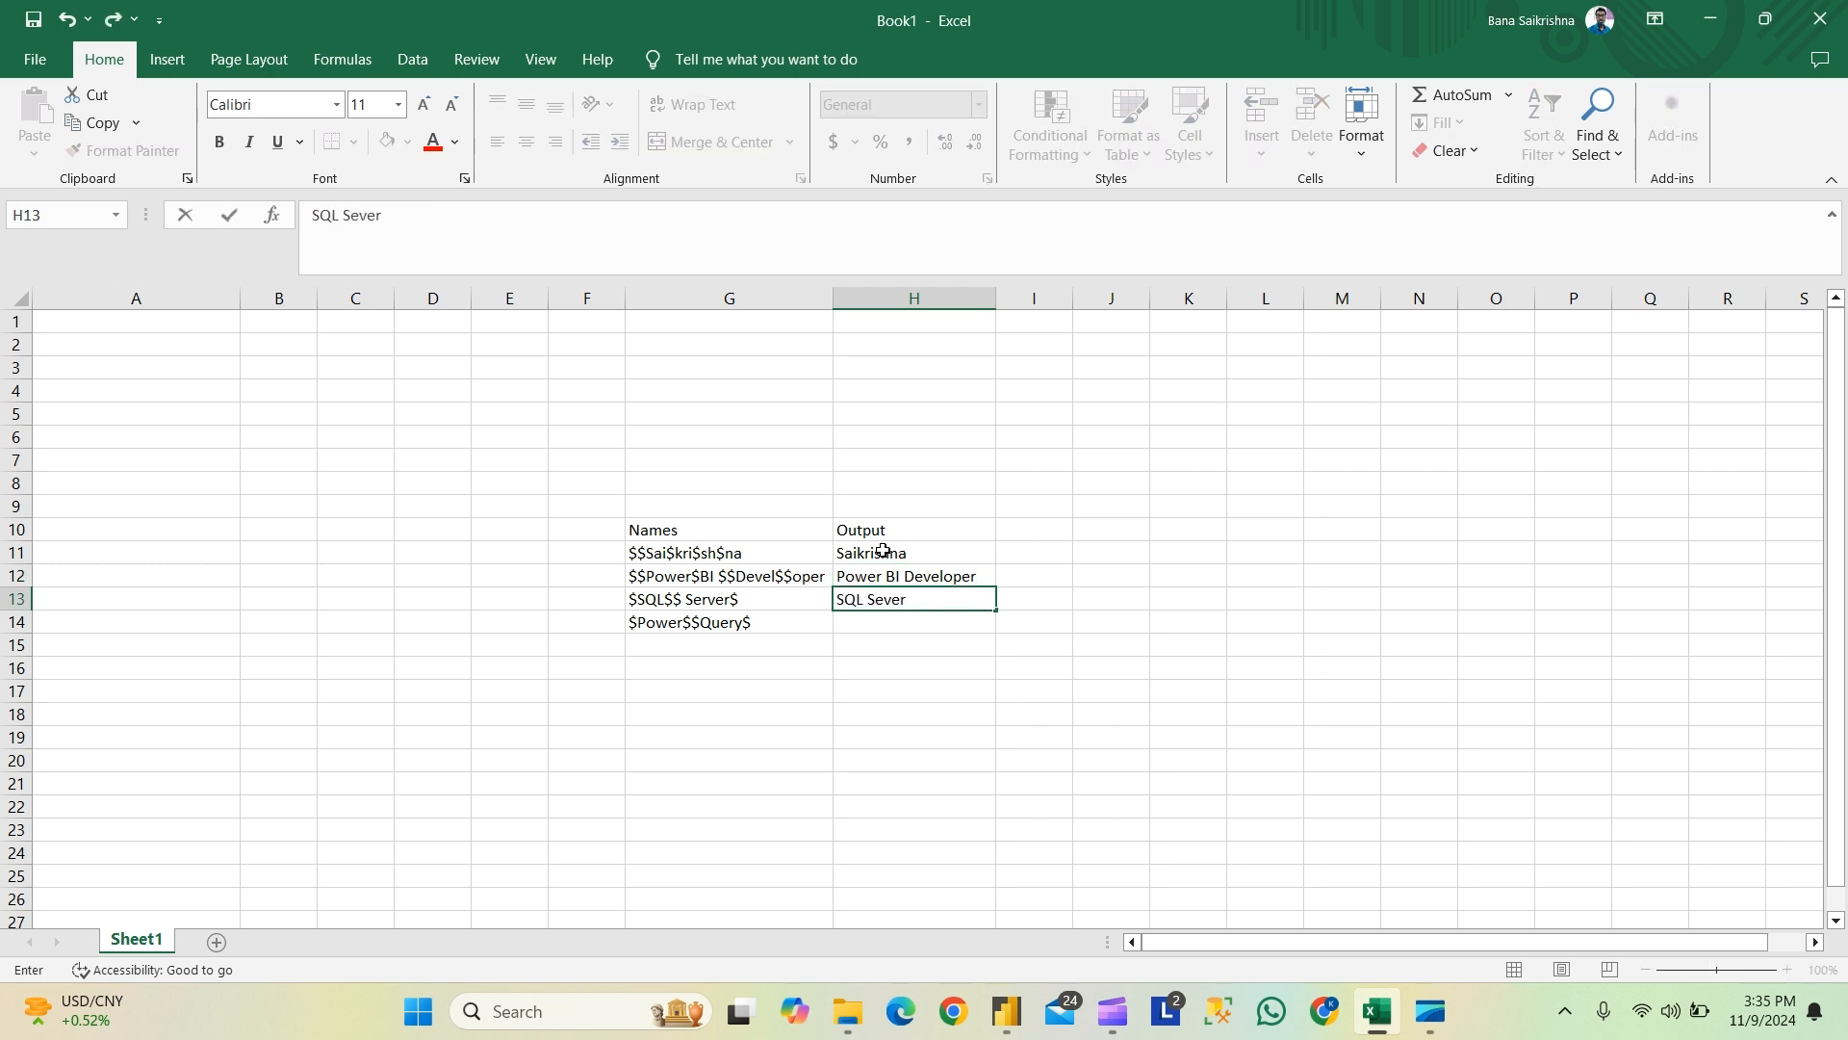
{"action": "key", "text": "Return"}
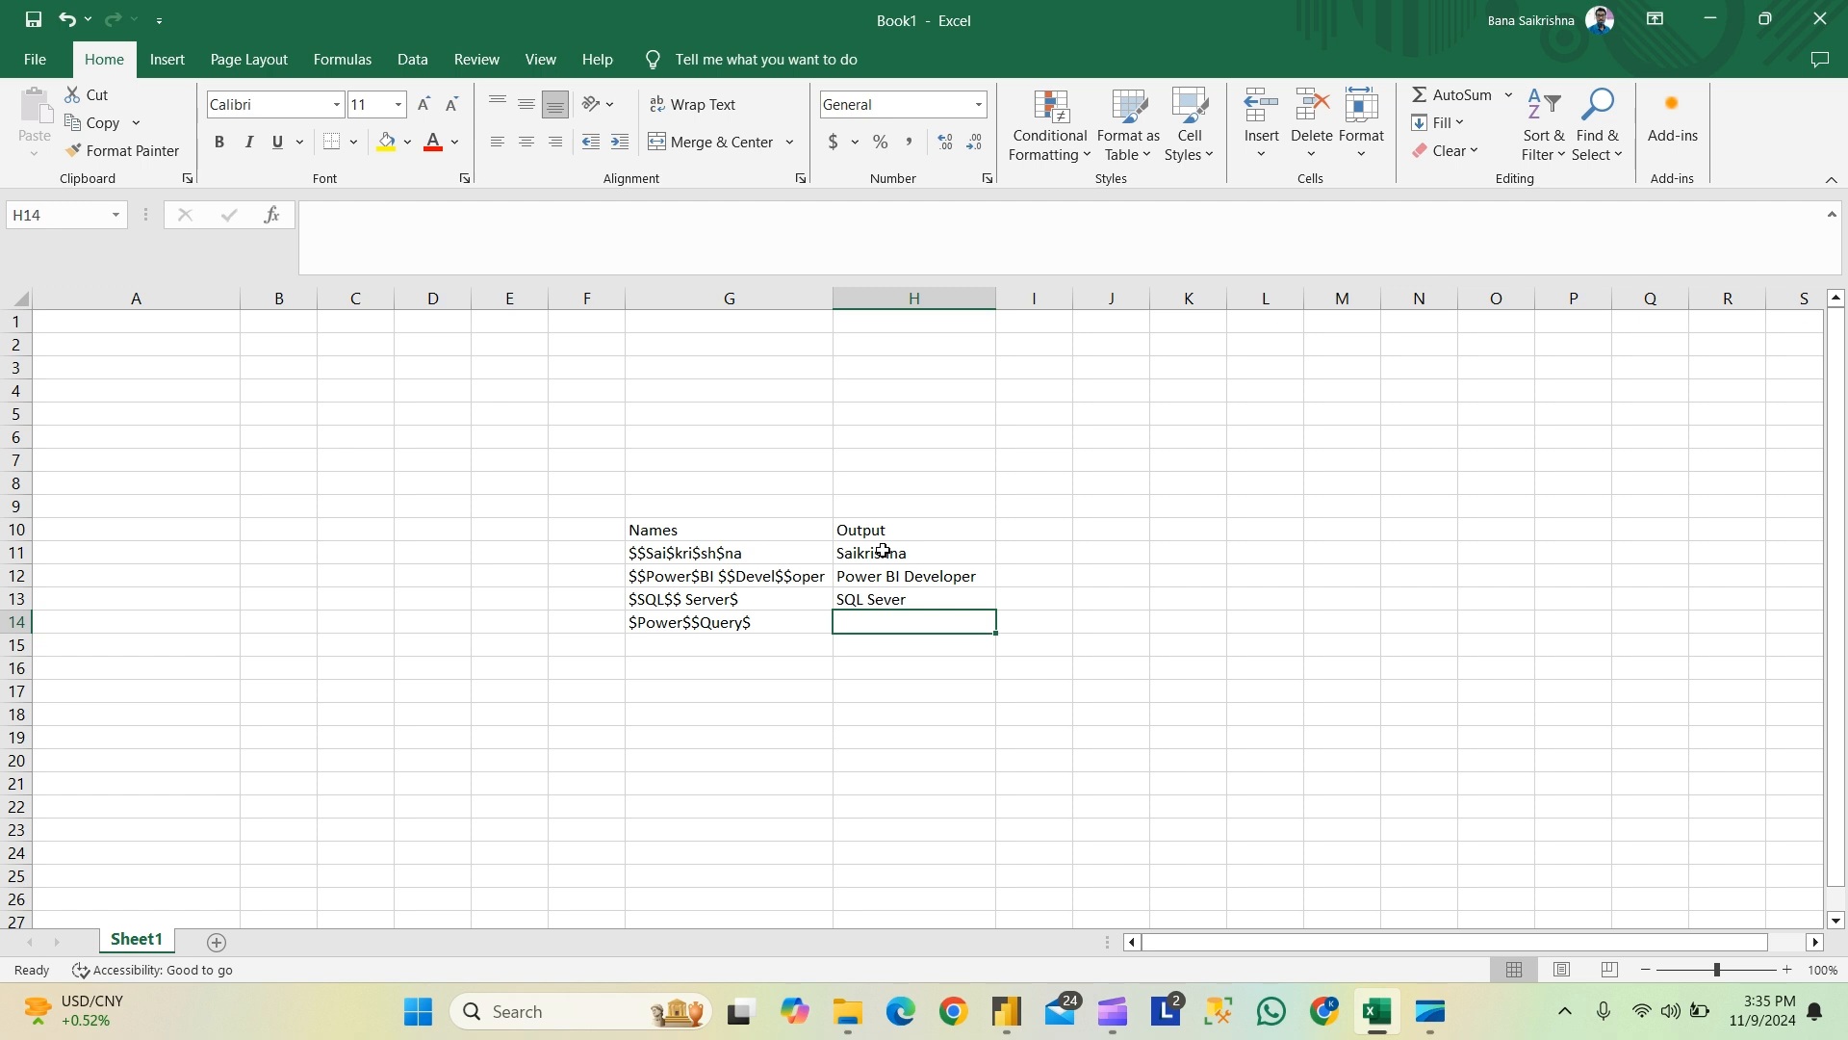
{"action": "type", "text": "Power "}
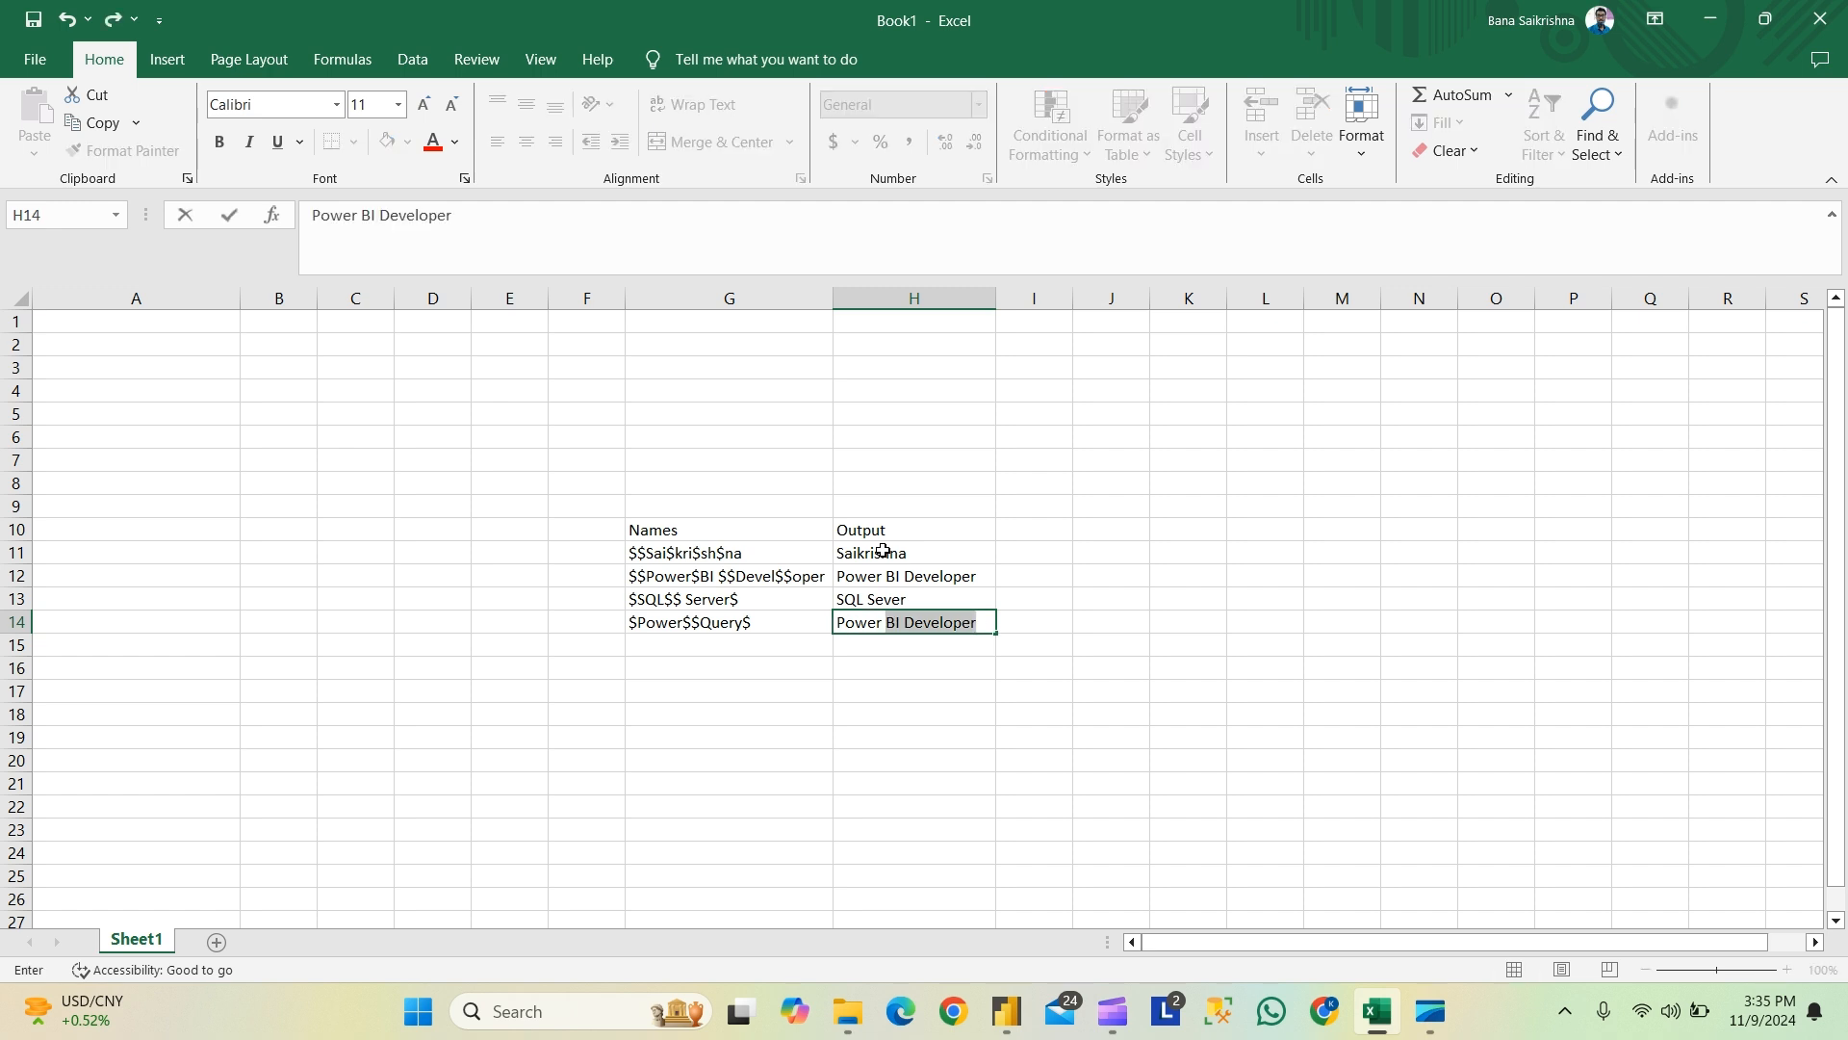
{"action": "type", "text": "Query"}
{"action": "key", "text": "Return"}
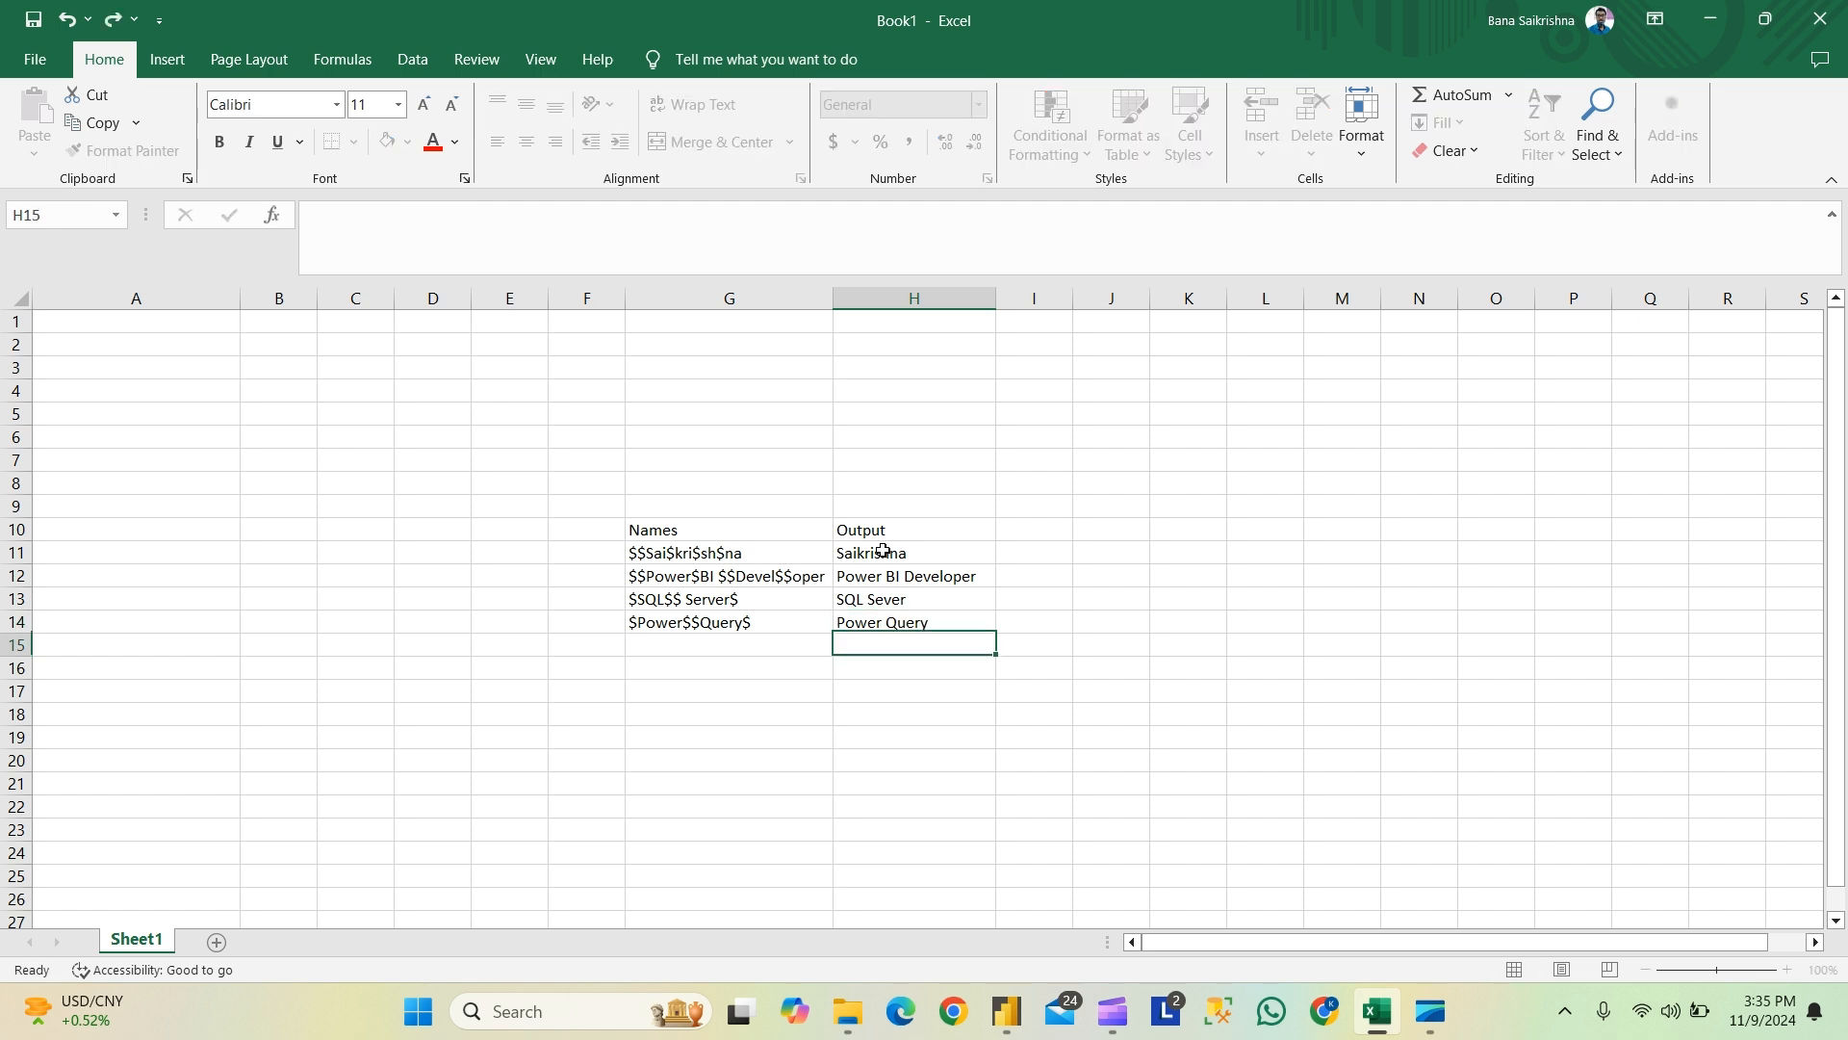
Step: Compare the Names and Output ranges, switch to Power BI Desktop and open the Power Query Editor
{"action": "left_click_drag", "start_coordinate": [681, 529], "coordinate": [710, 630]}
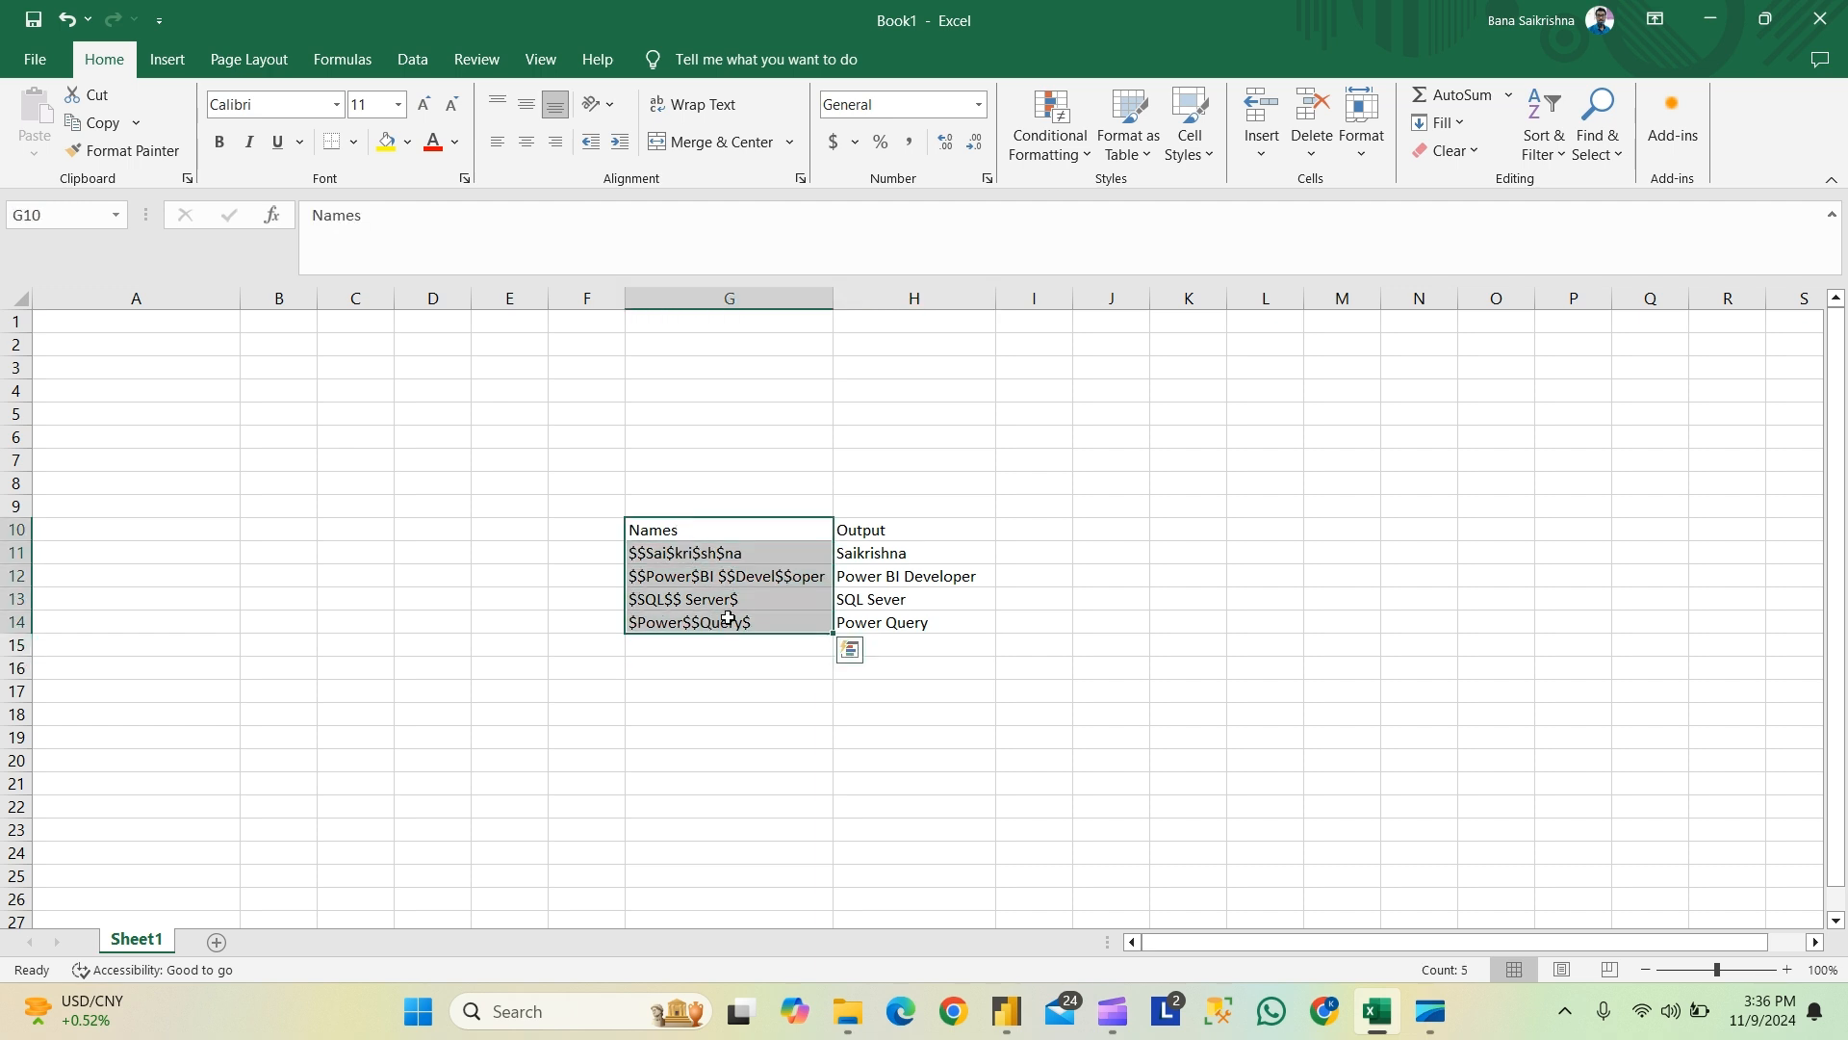
{"action": "left_click_drag", "start_coordinate": [871, 539], "coordinate": [891, 637]}
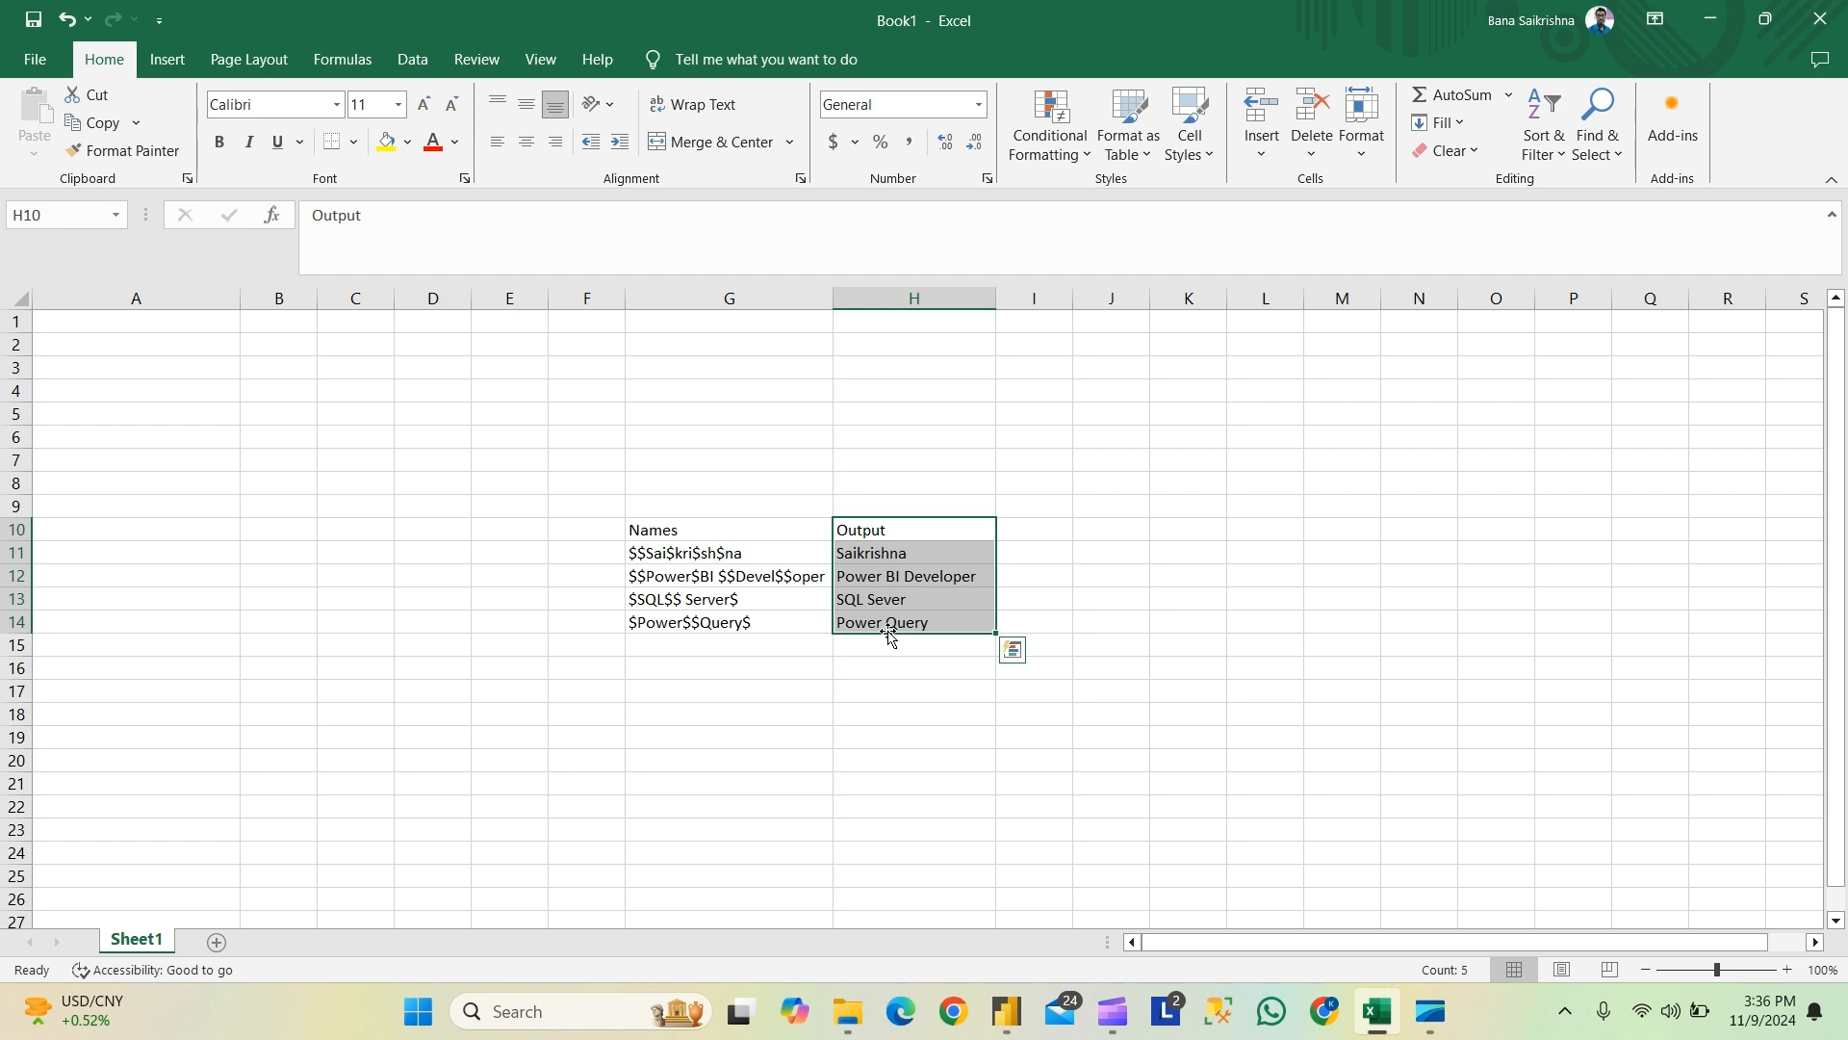
{"action": "mouse_move", "coordinate": [1006, 1013]}
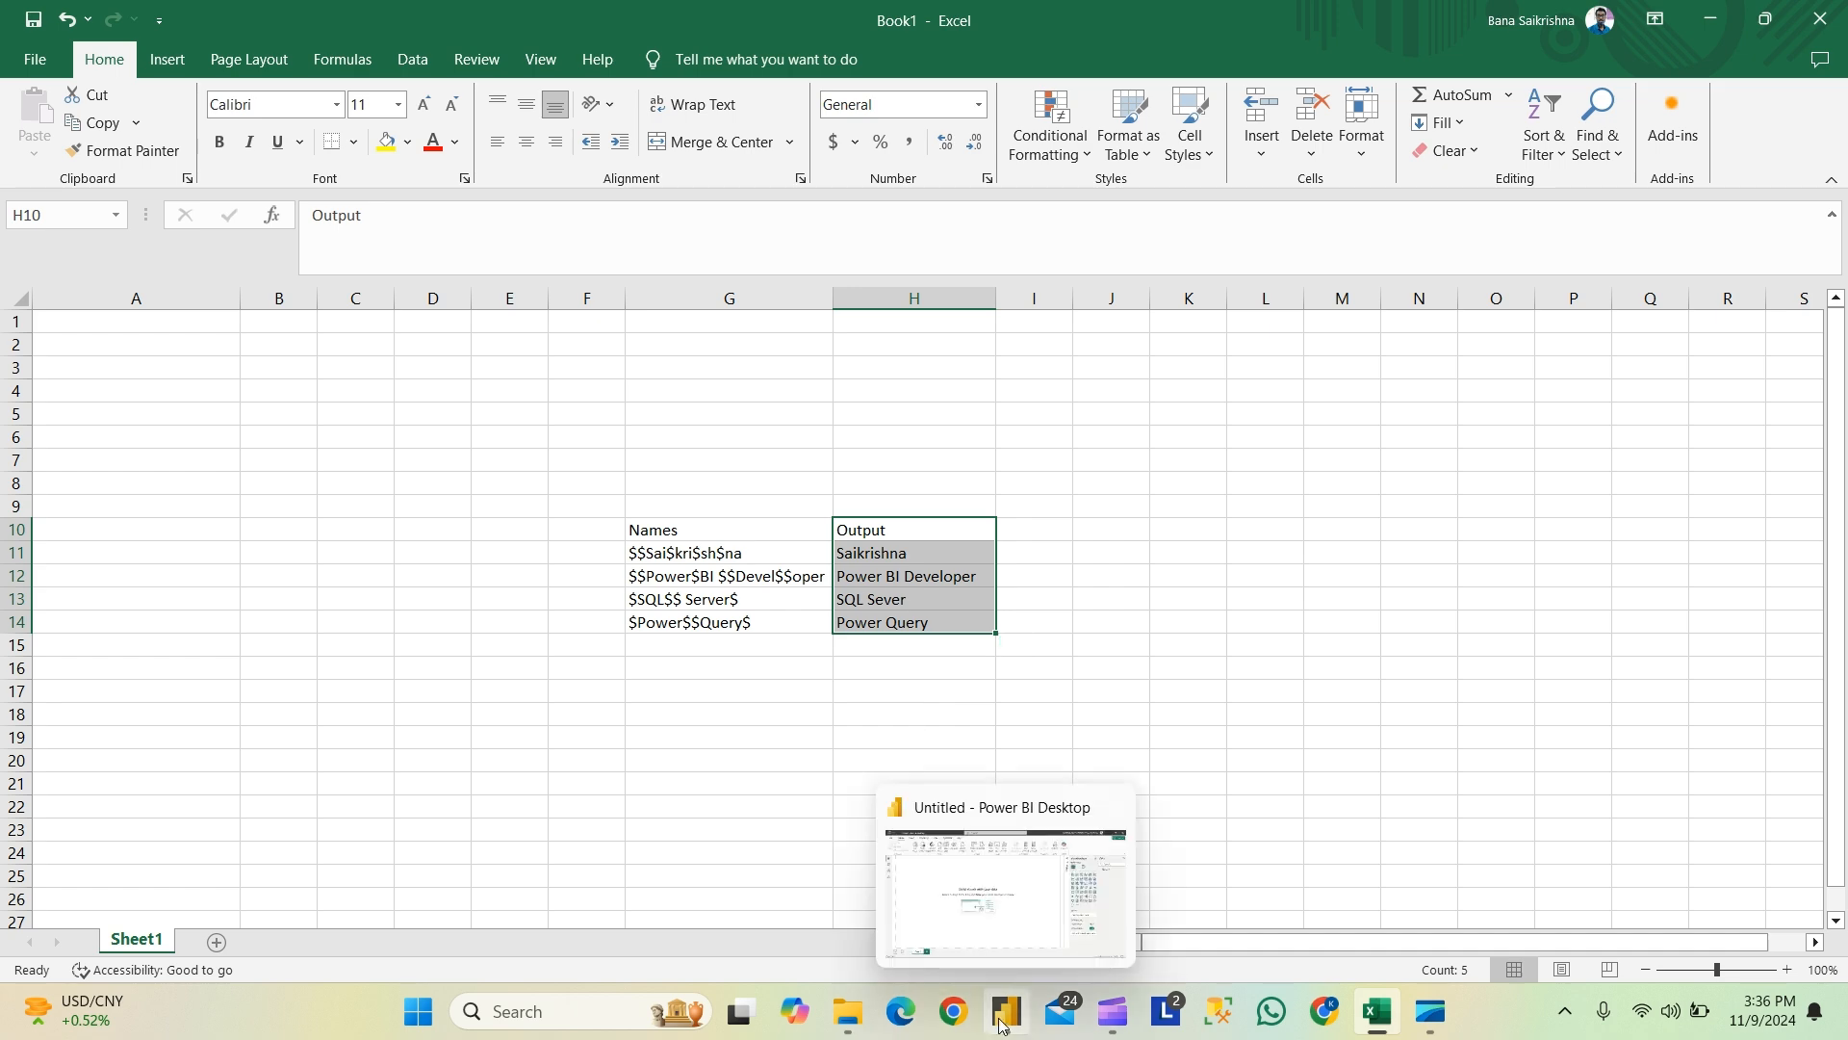
{"action": "left_click", "coordinate": [992, 942]}
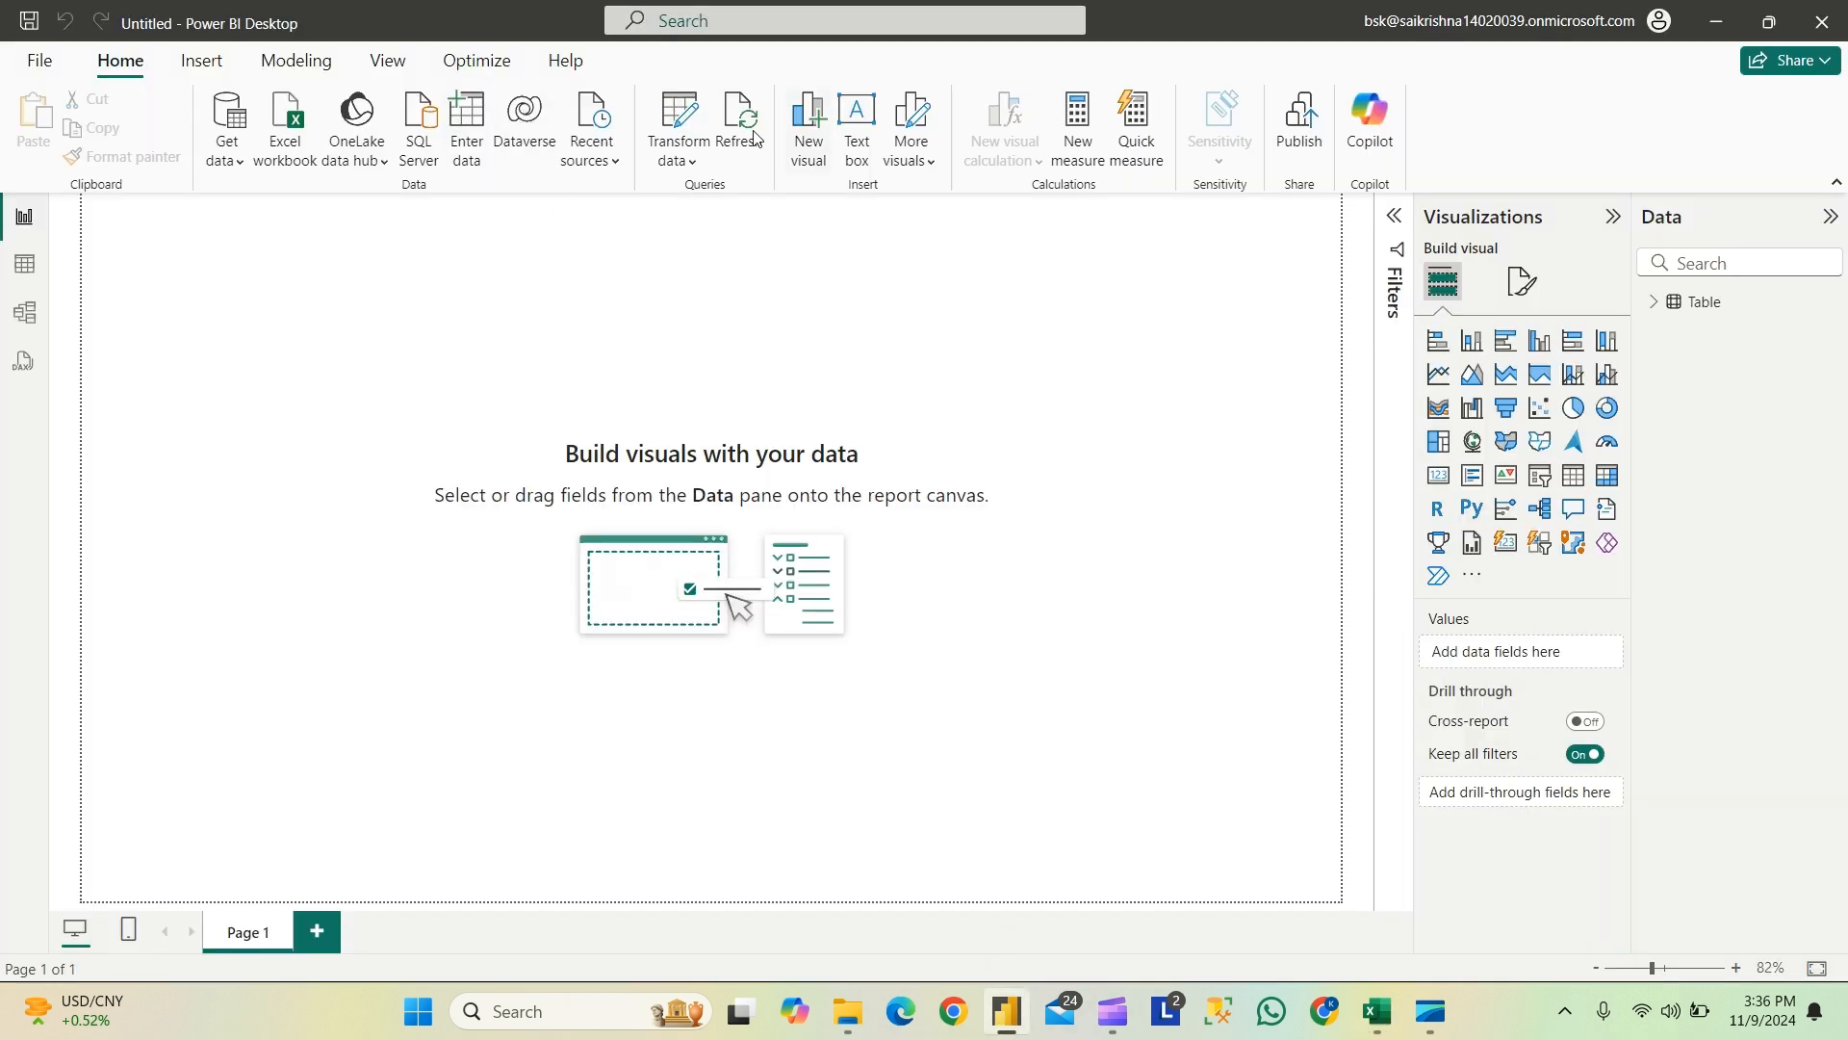
{"action": "left_click", "coordinate": [678, 114]}
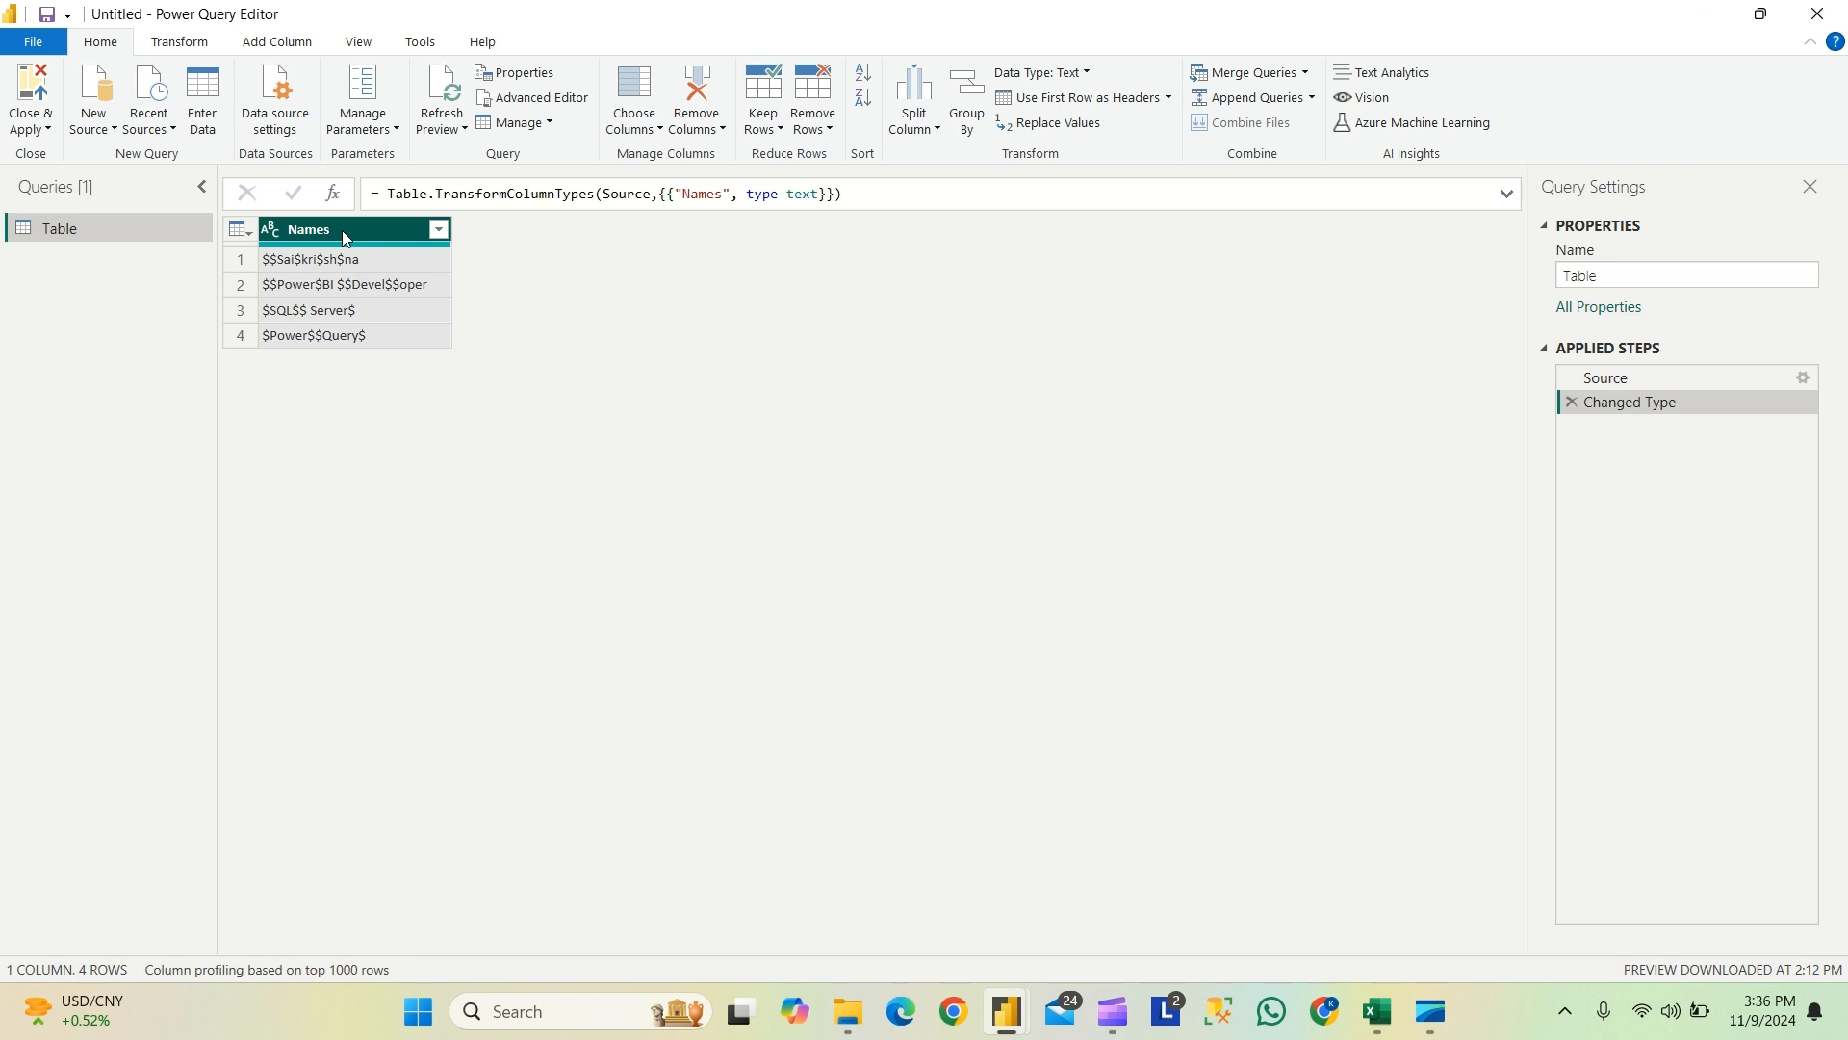
Step: Start a custom column on the table and name it Output
{"action": "left_click", "coordinate": [276, 41]}
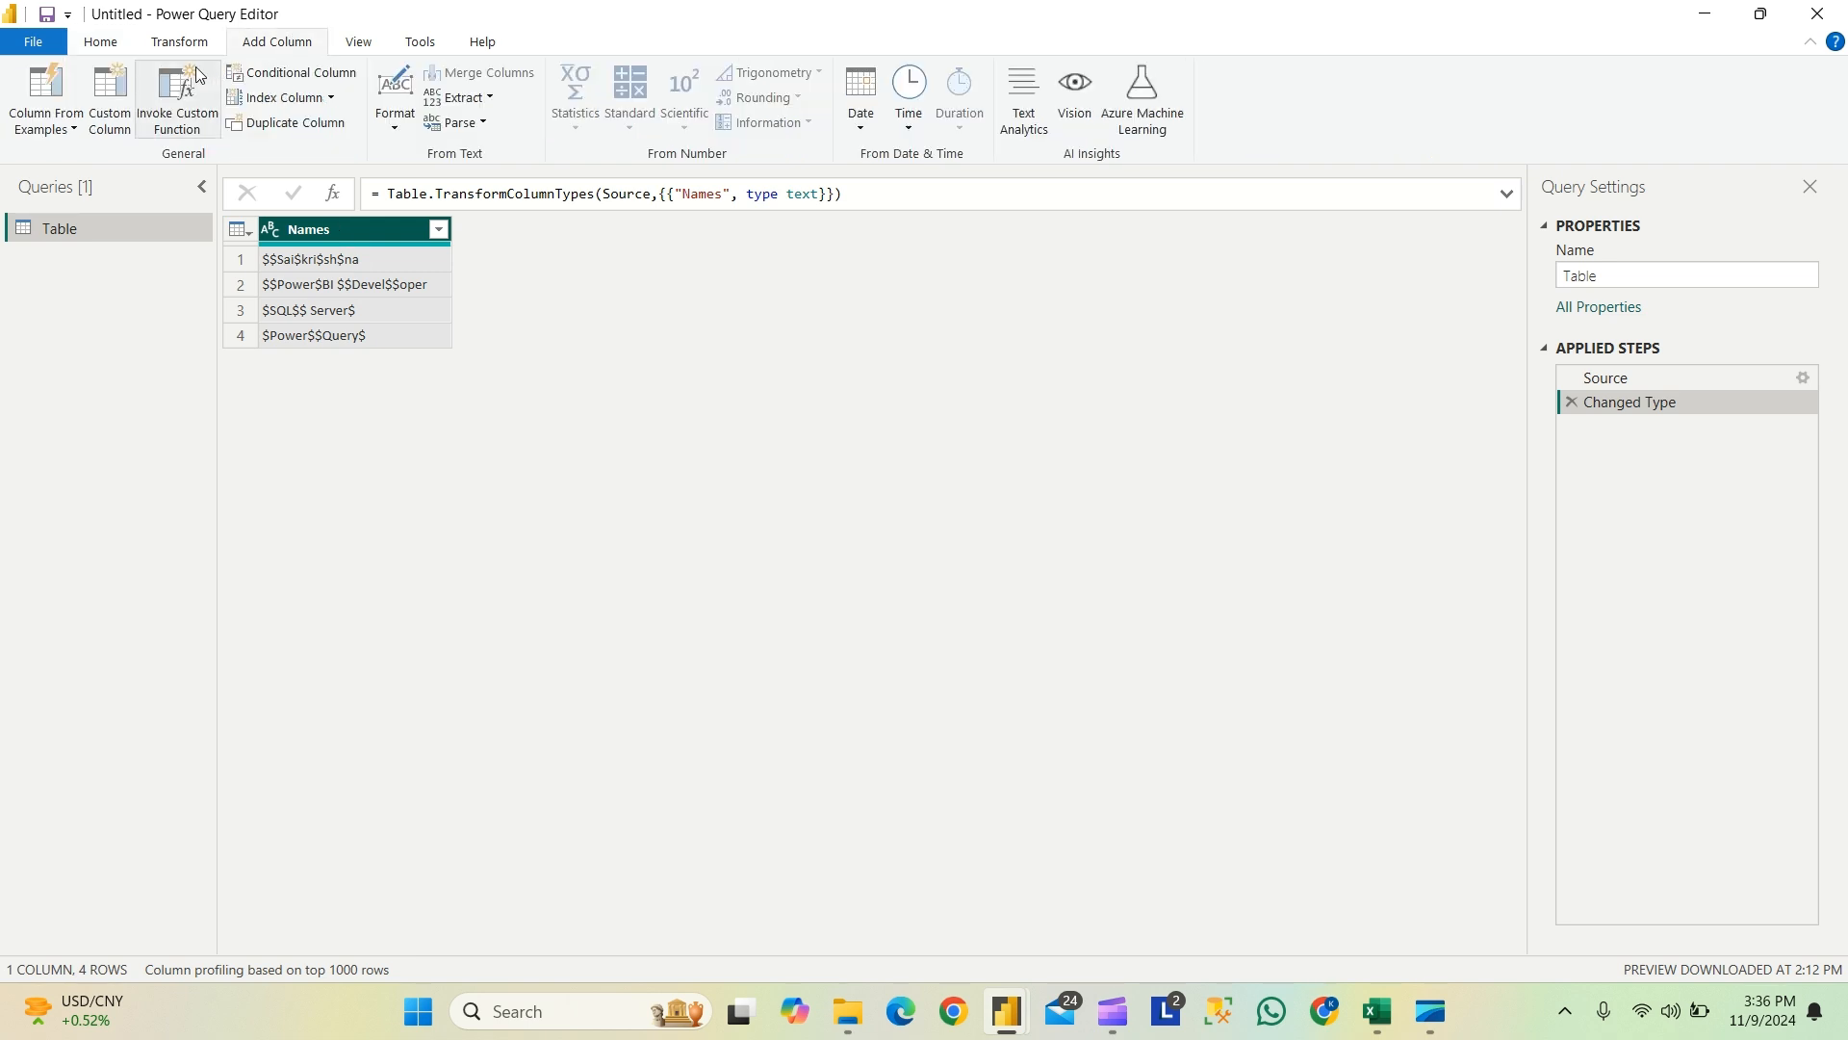
{"action": "left_click", "coordinate": [114, 99]}
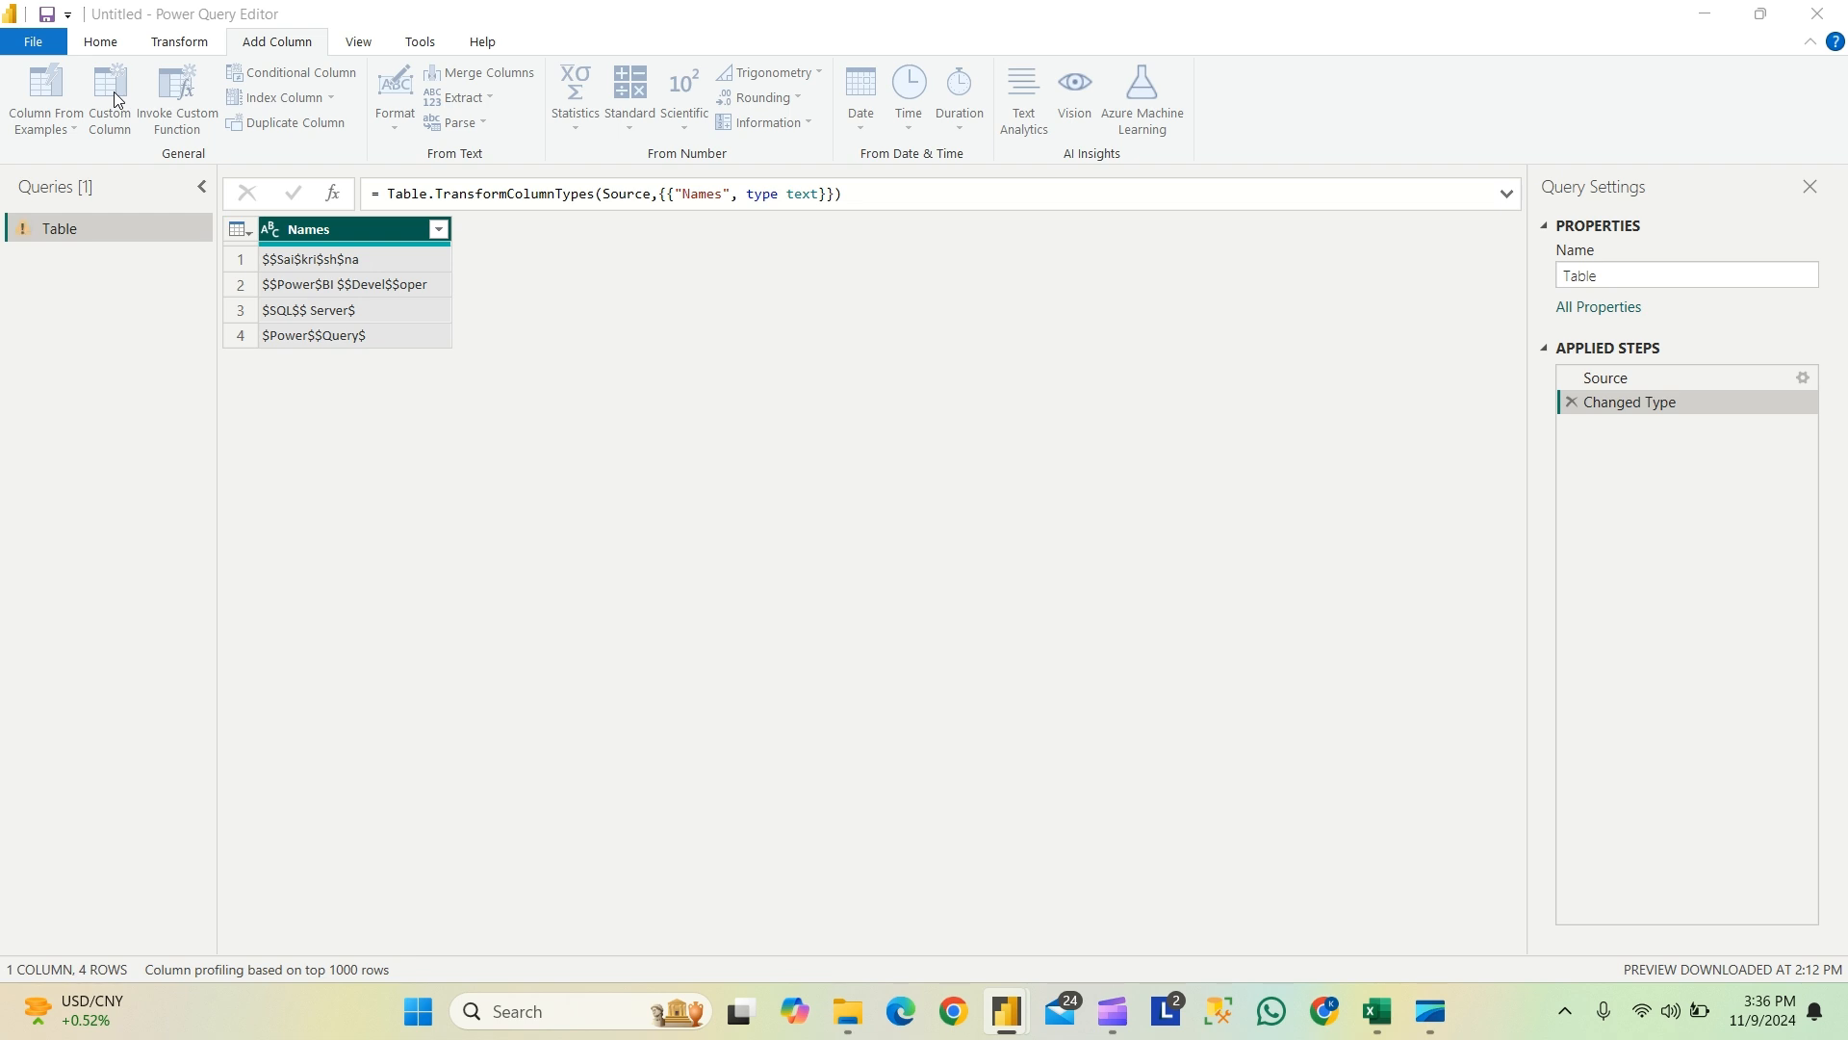
{"action": "left_click", "coordinate": [635, 366]}
{"action": "key", "text": "BackSpace"}
{"action": "key", "text": "BackSpace"}
{"action": "key", "text": "BackSpace"}
{"action": "key", "text": "BackSpace"}
{"action": "key", "text": "BackSpace"}
{"action": "key", "text": "BackSpace"}
{"action": "type", "text": "Output"}
{"action": "left_click", "coordinate": [614, 434]}
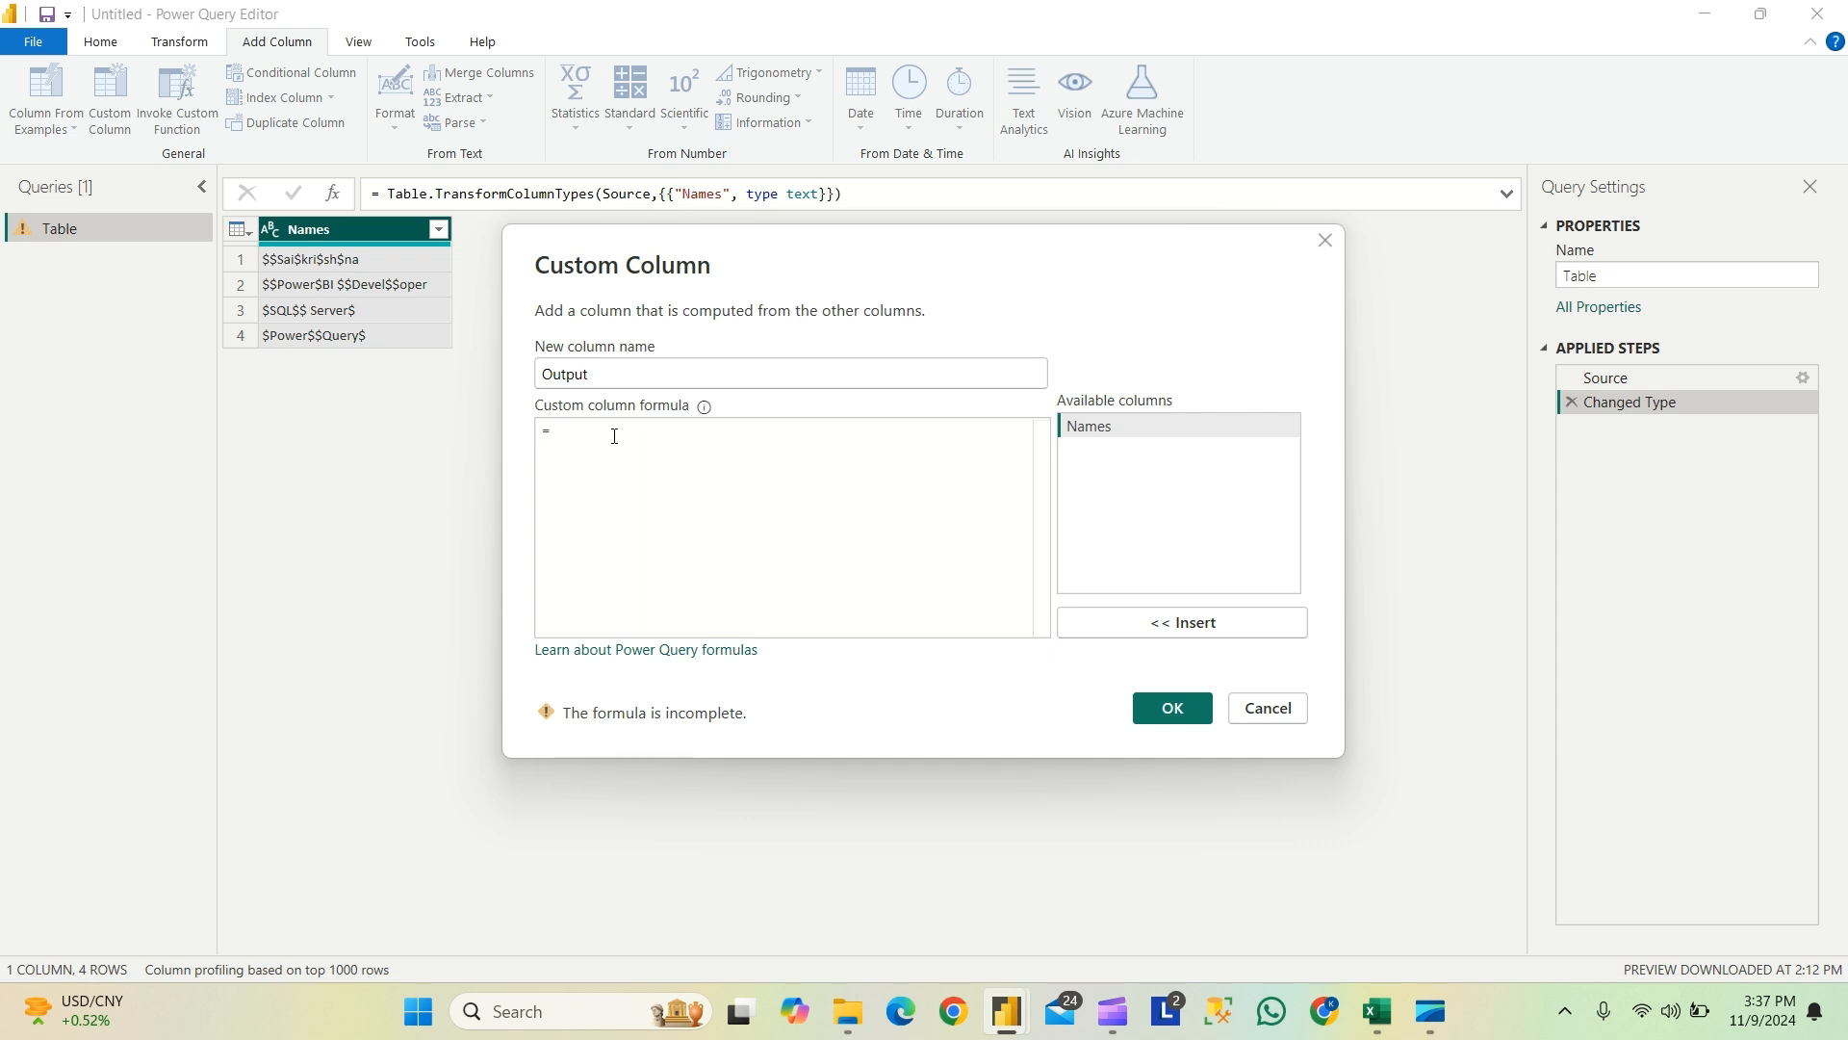
{"action": "type", "text": ".te"}
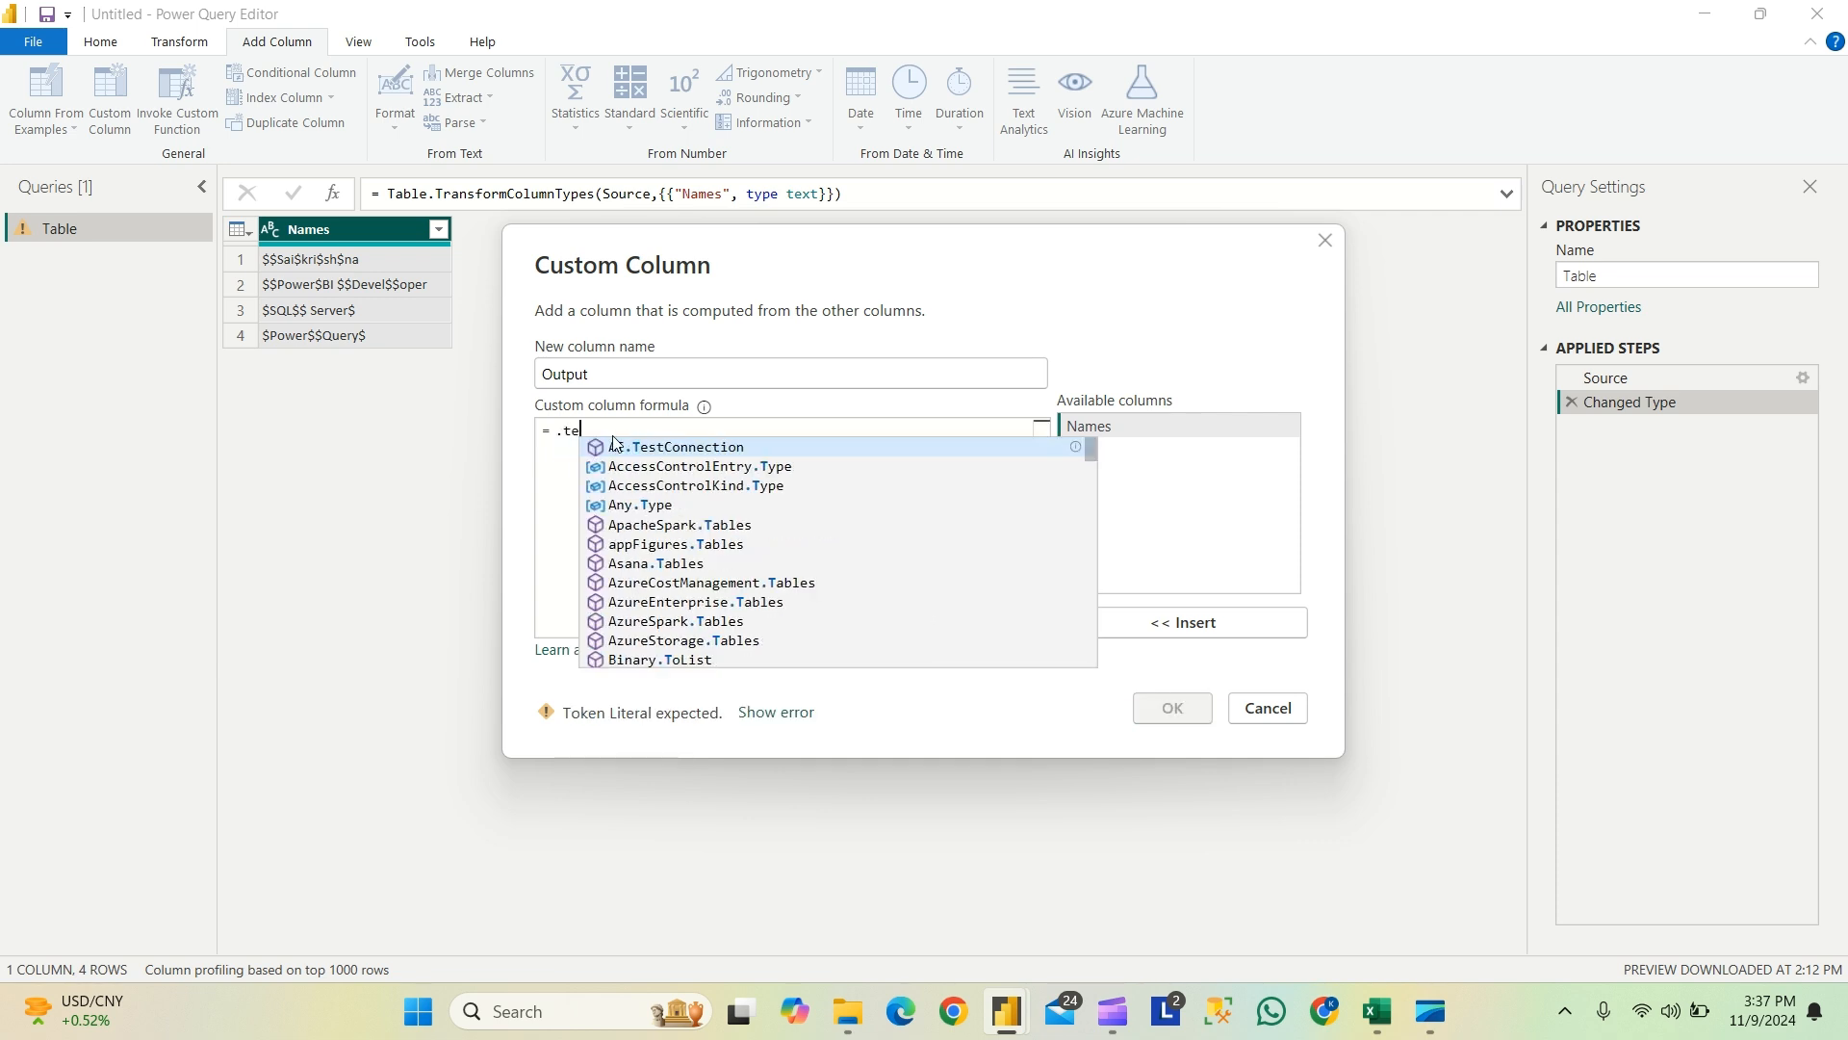
{"action": "type", "text": "xt.re"}
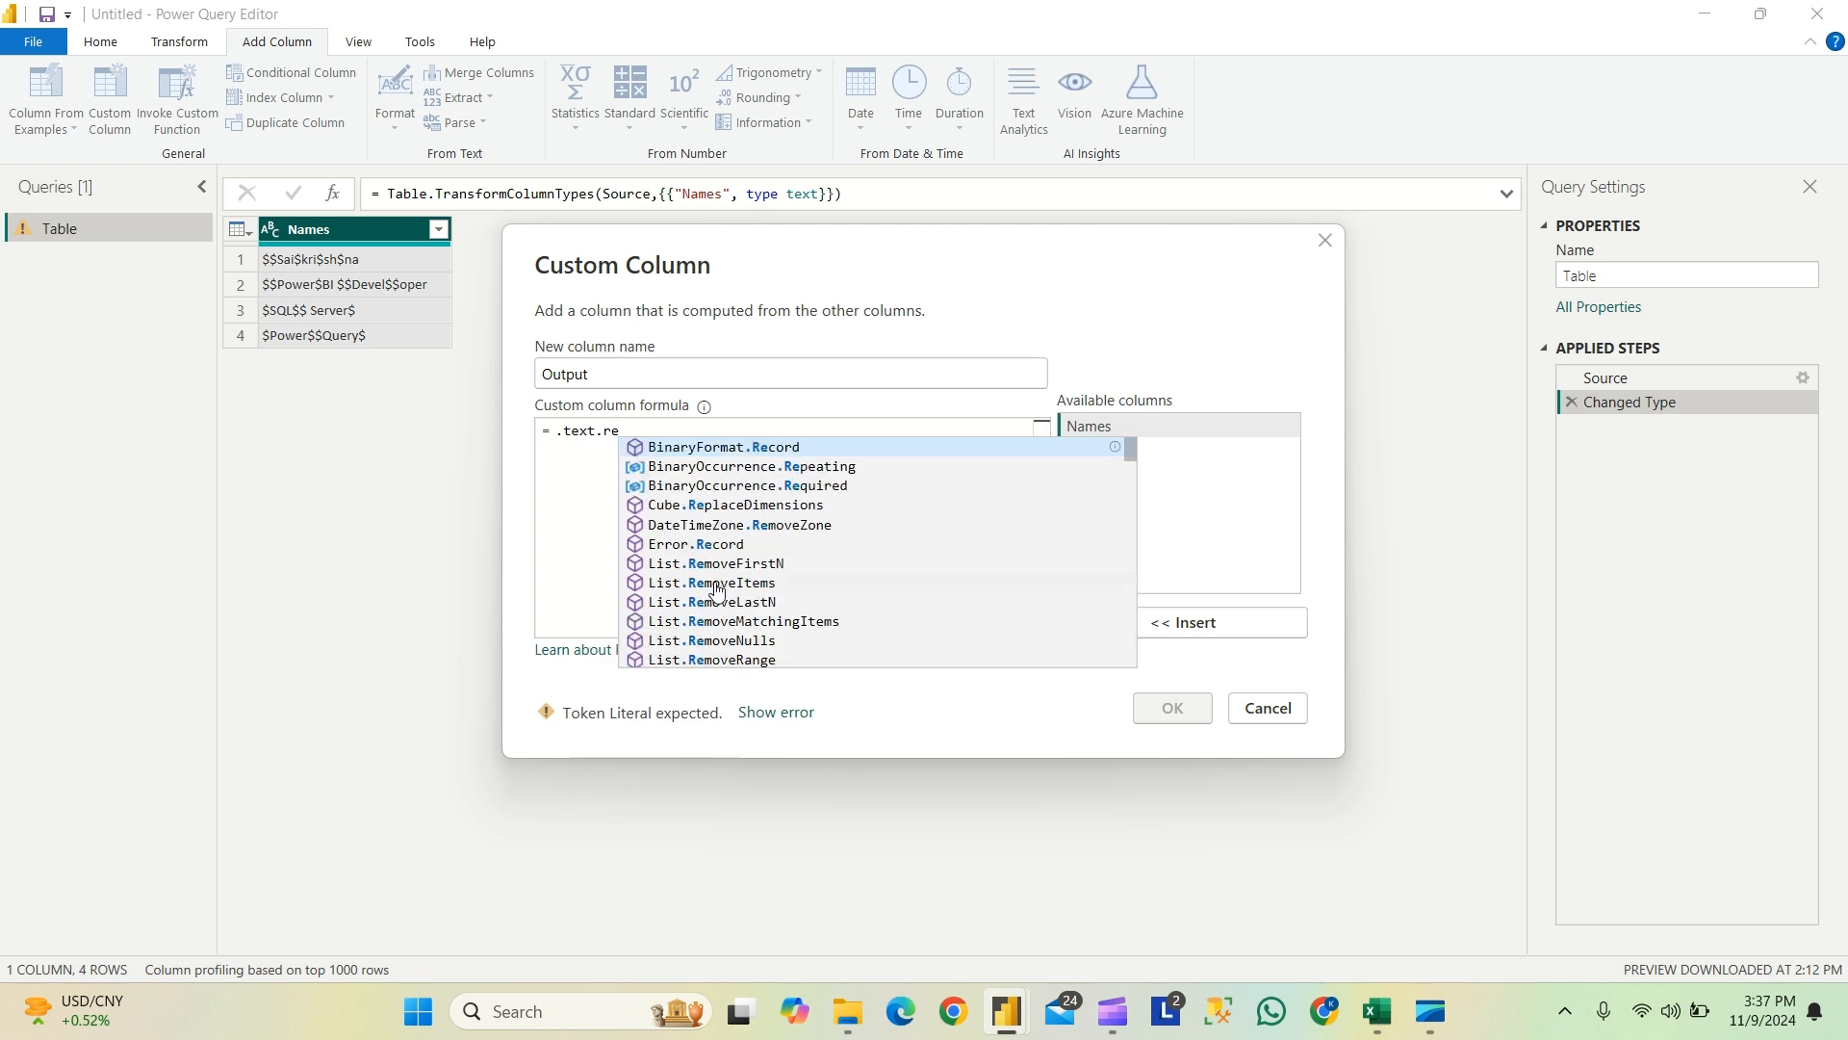
{"action": "key", "text": "BackSpace"}
{"action": "key", "text": "BackSpace"}
{"action": "key", "text": "BackSpace"}
{"action": "key", "text": "BackSpace"}
{"action": "key", "text": "BackSpace"}
{"action": "key", "text": "BackSpace"}
{"action": "key", "text": "BackSpace"}
{"action": "key", "text": "BackSpace"}
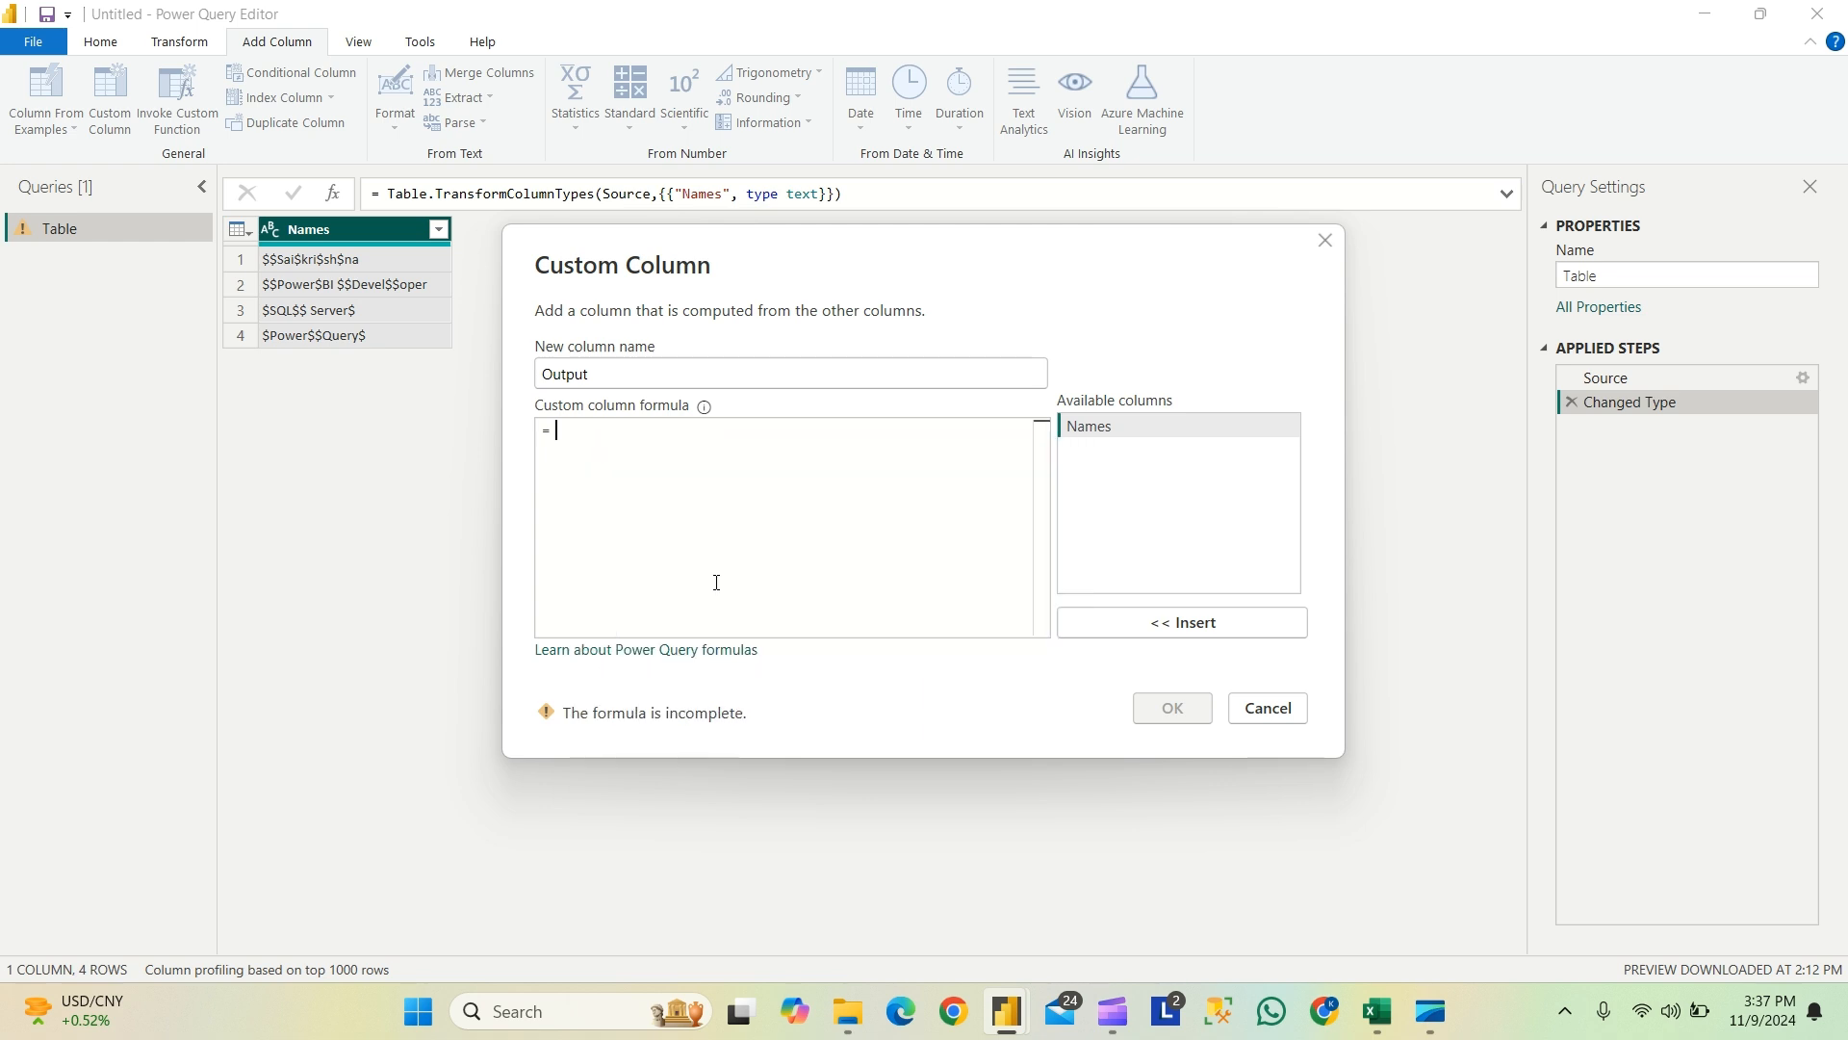
Step: Create the Output column with the formula Text.Replace([Names],"$","") to strip the dollar signs
{"action": "type", "text": "Tex"}
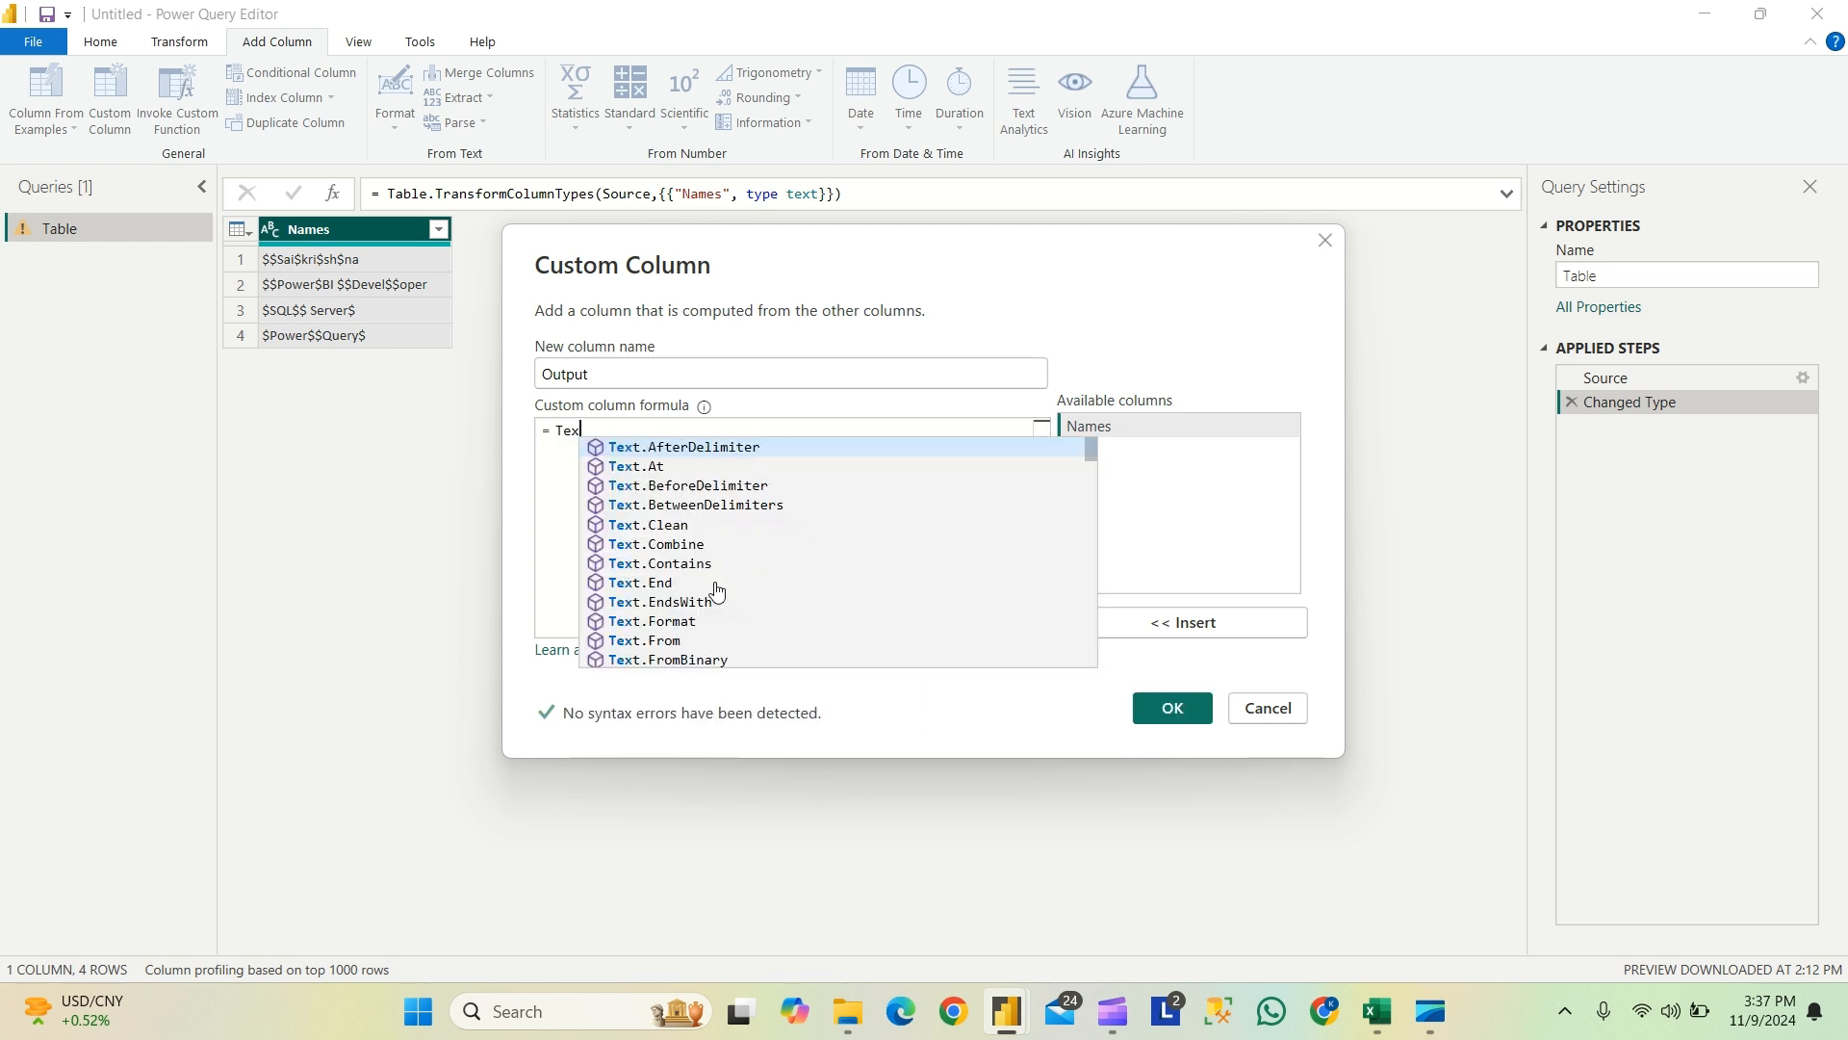
{"action": "type", "text": "t.Re"}
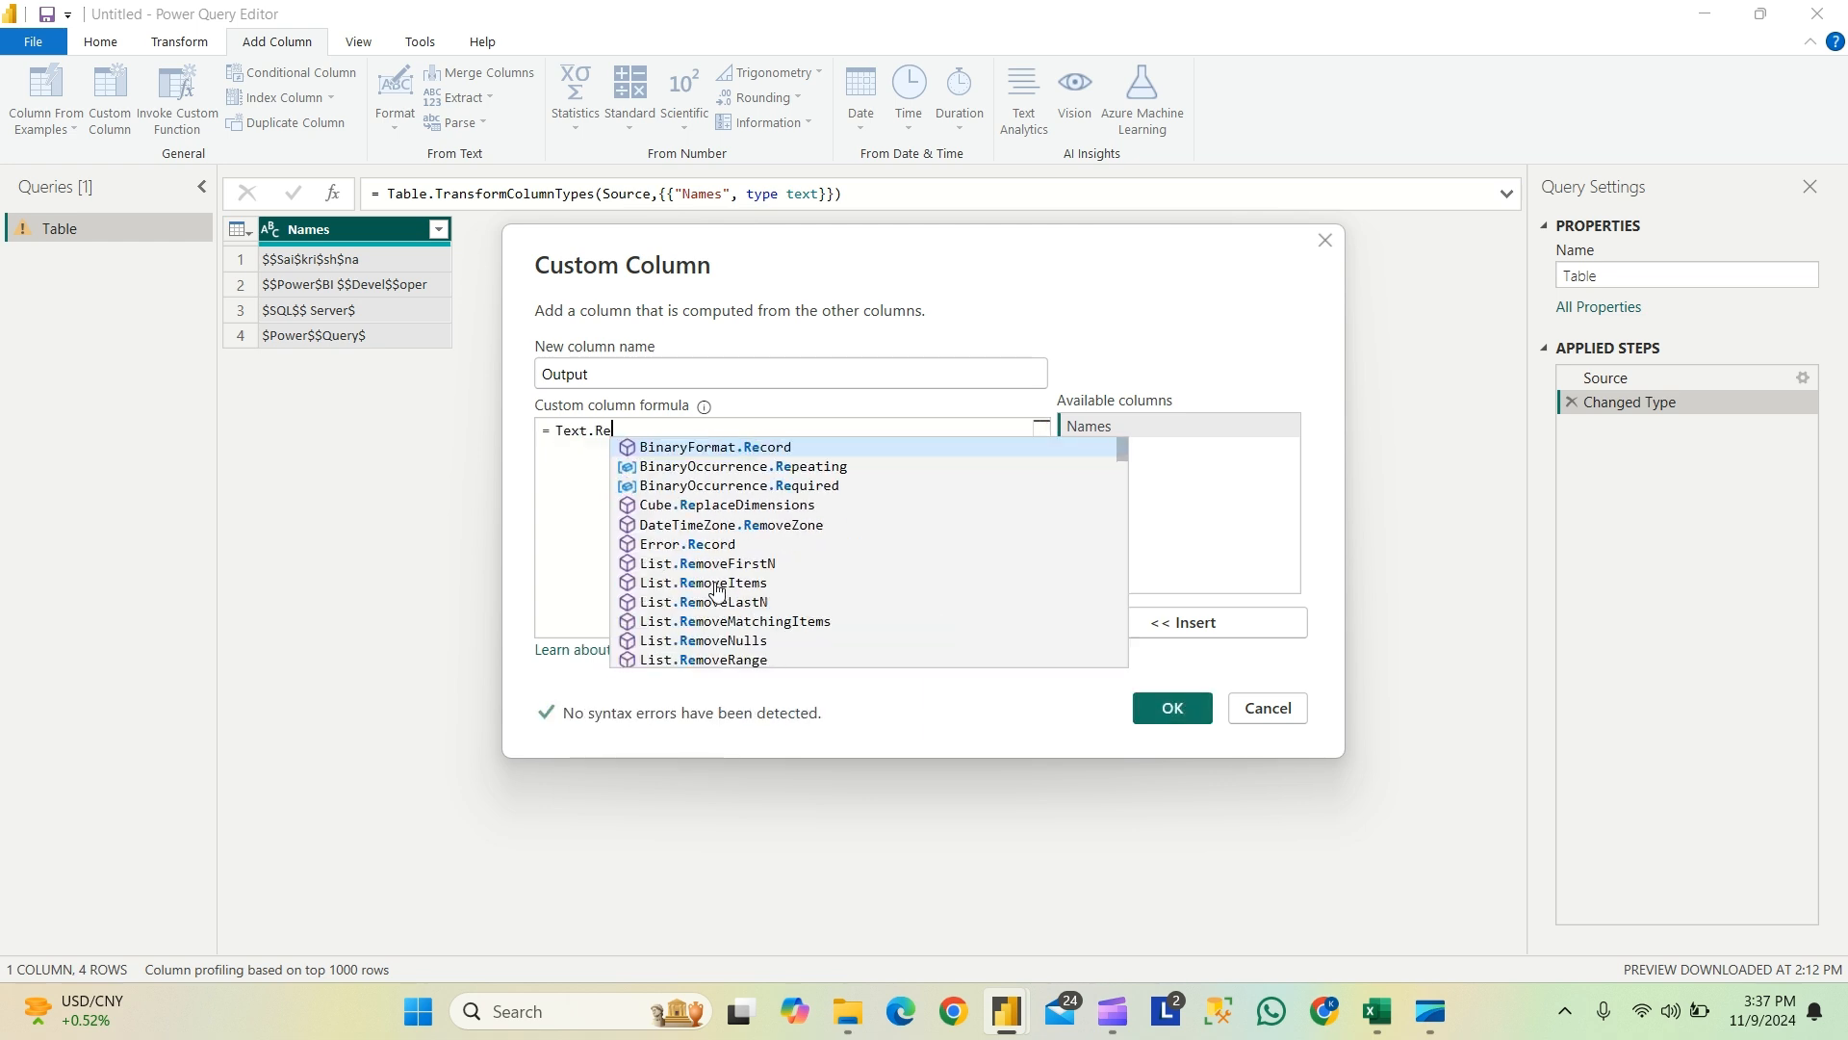
{"action": "type", "text": "place"}
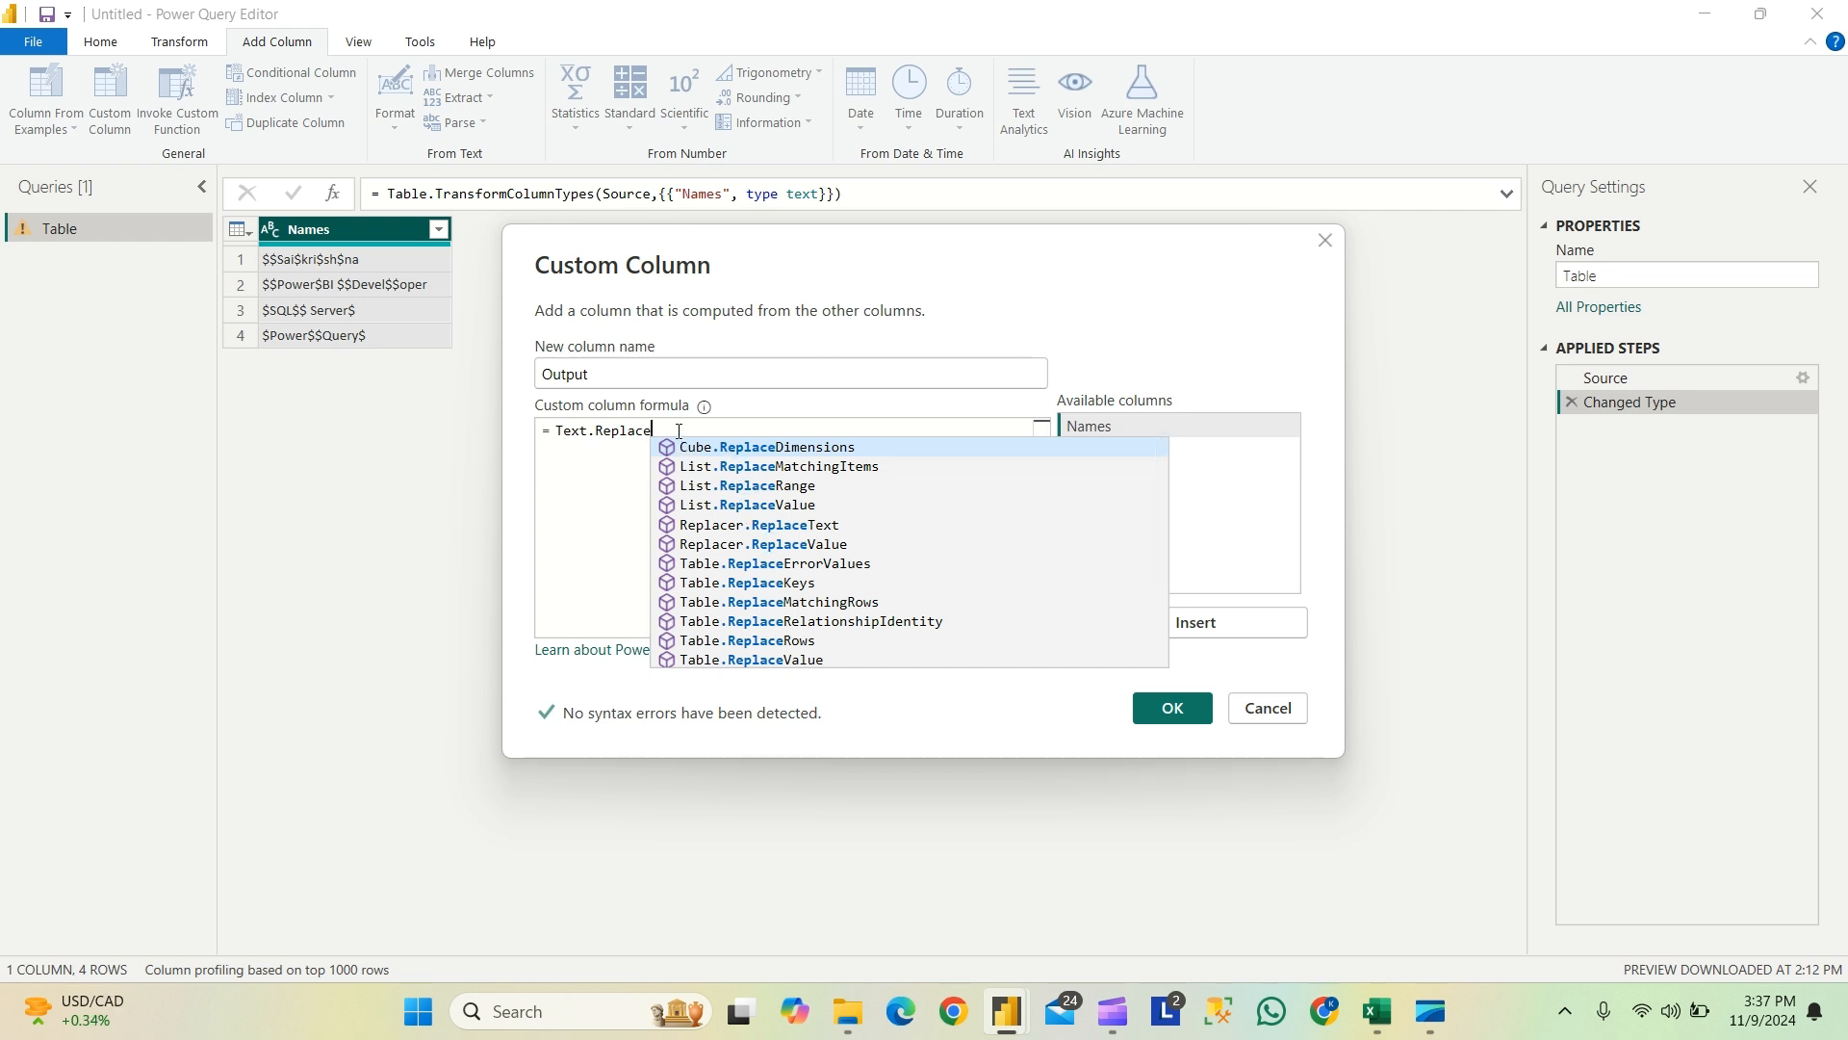
{"action": "type", "text": "("}
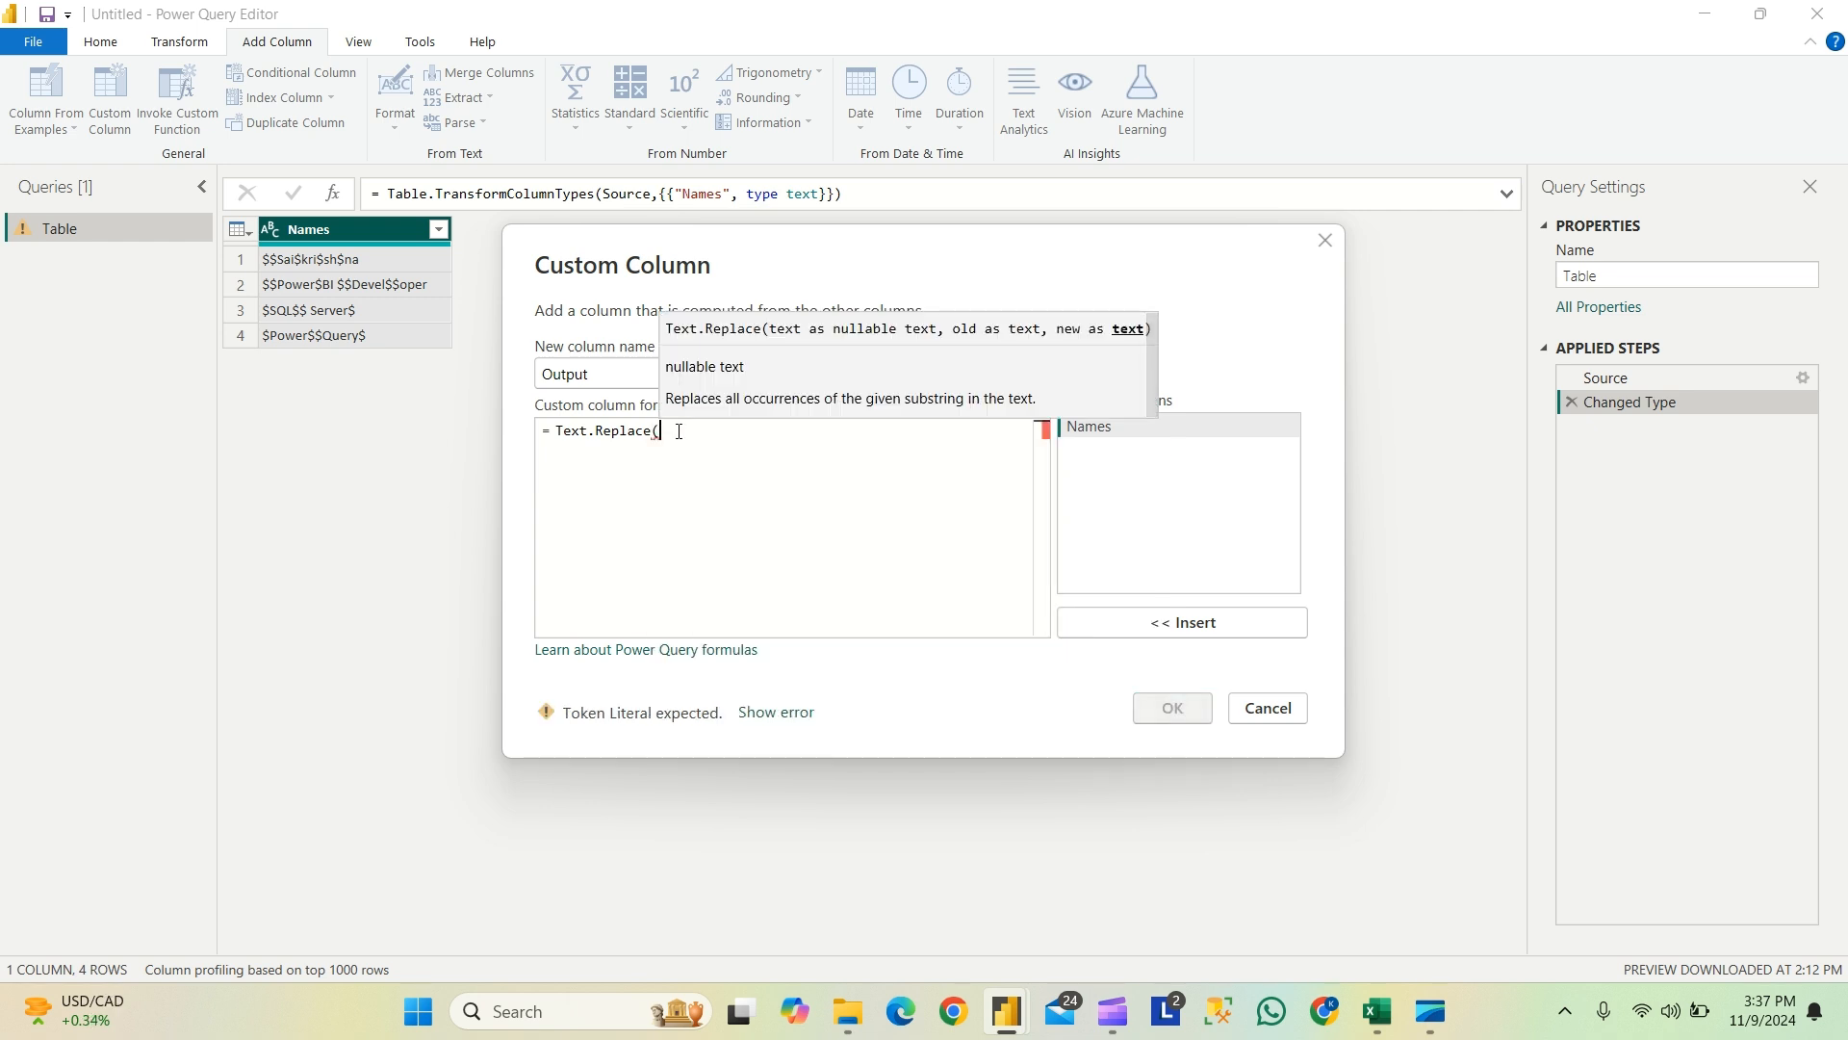
{"action": "double_click", "coordinate": [1103, 440]}
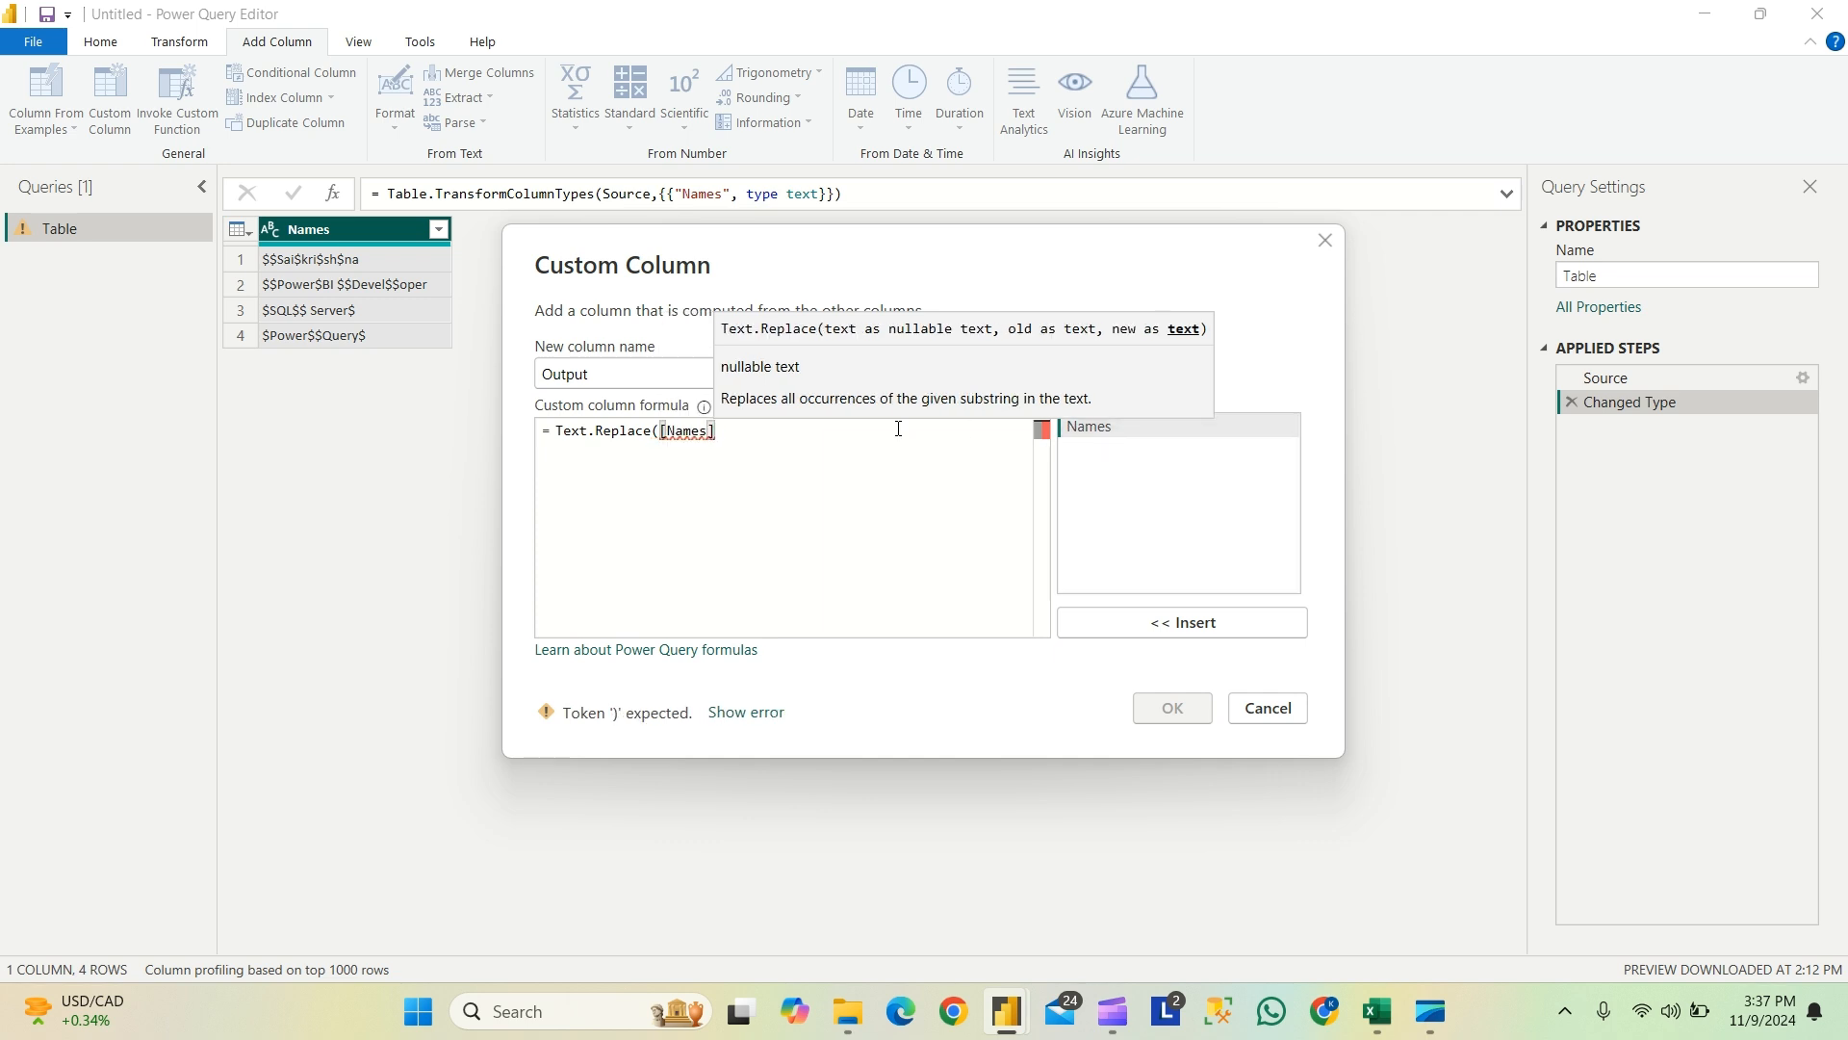
{"action": "type", "text": ","}
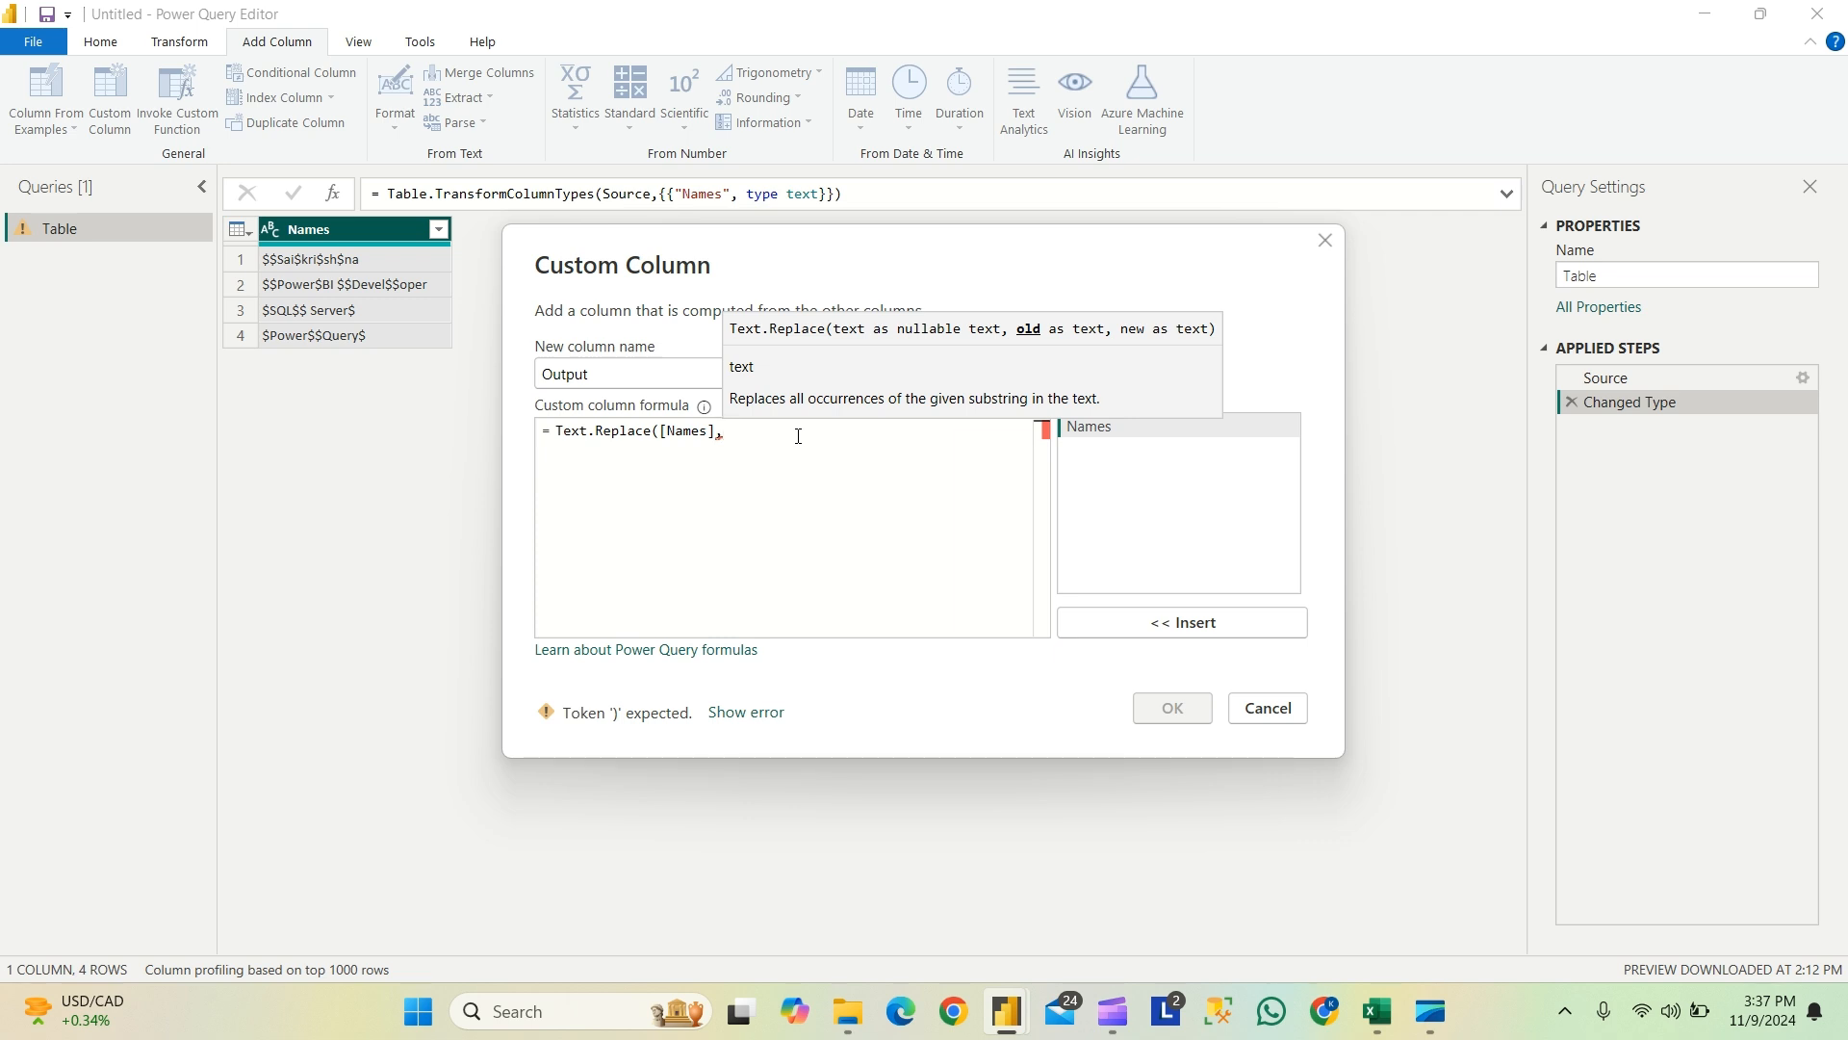
{"action": "type", "text": "\""}
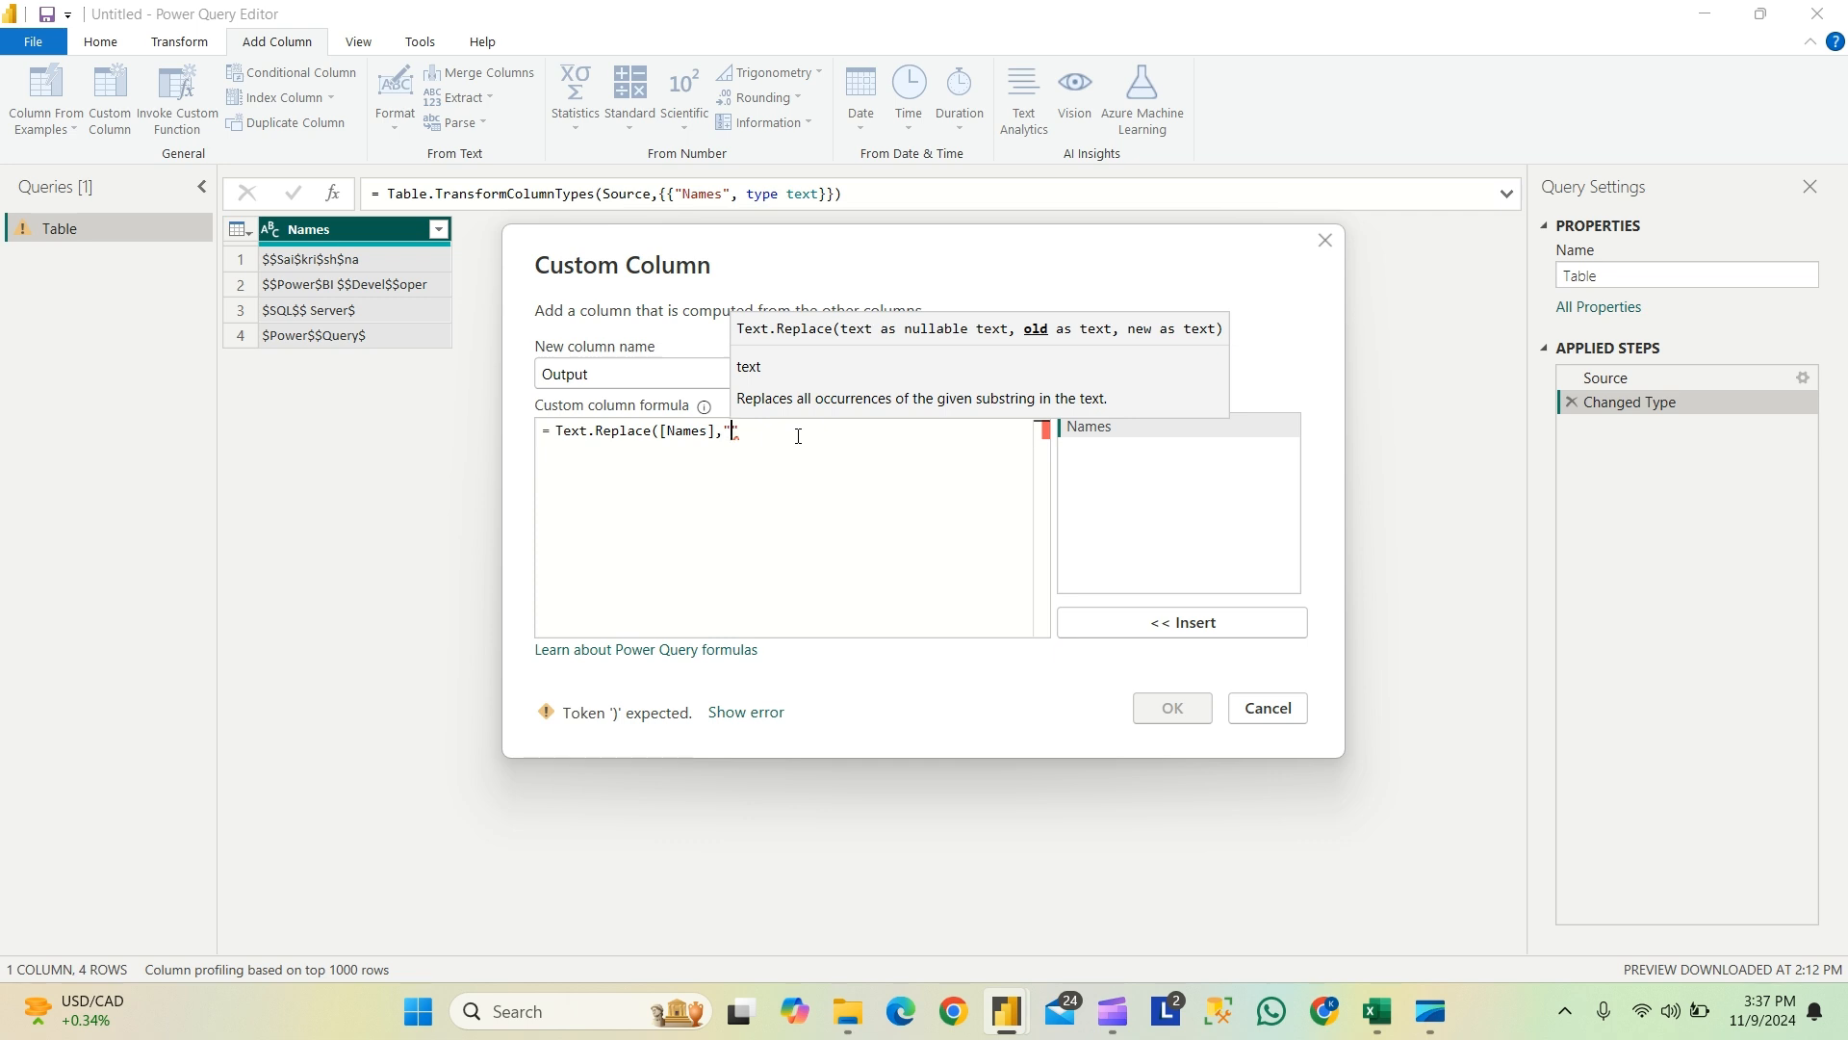
{"action": "type", "text": "$\",\"\""}
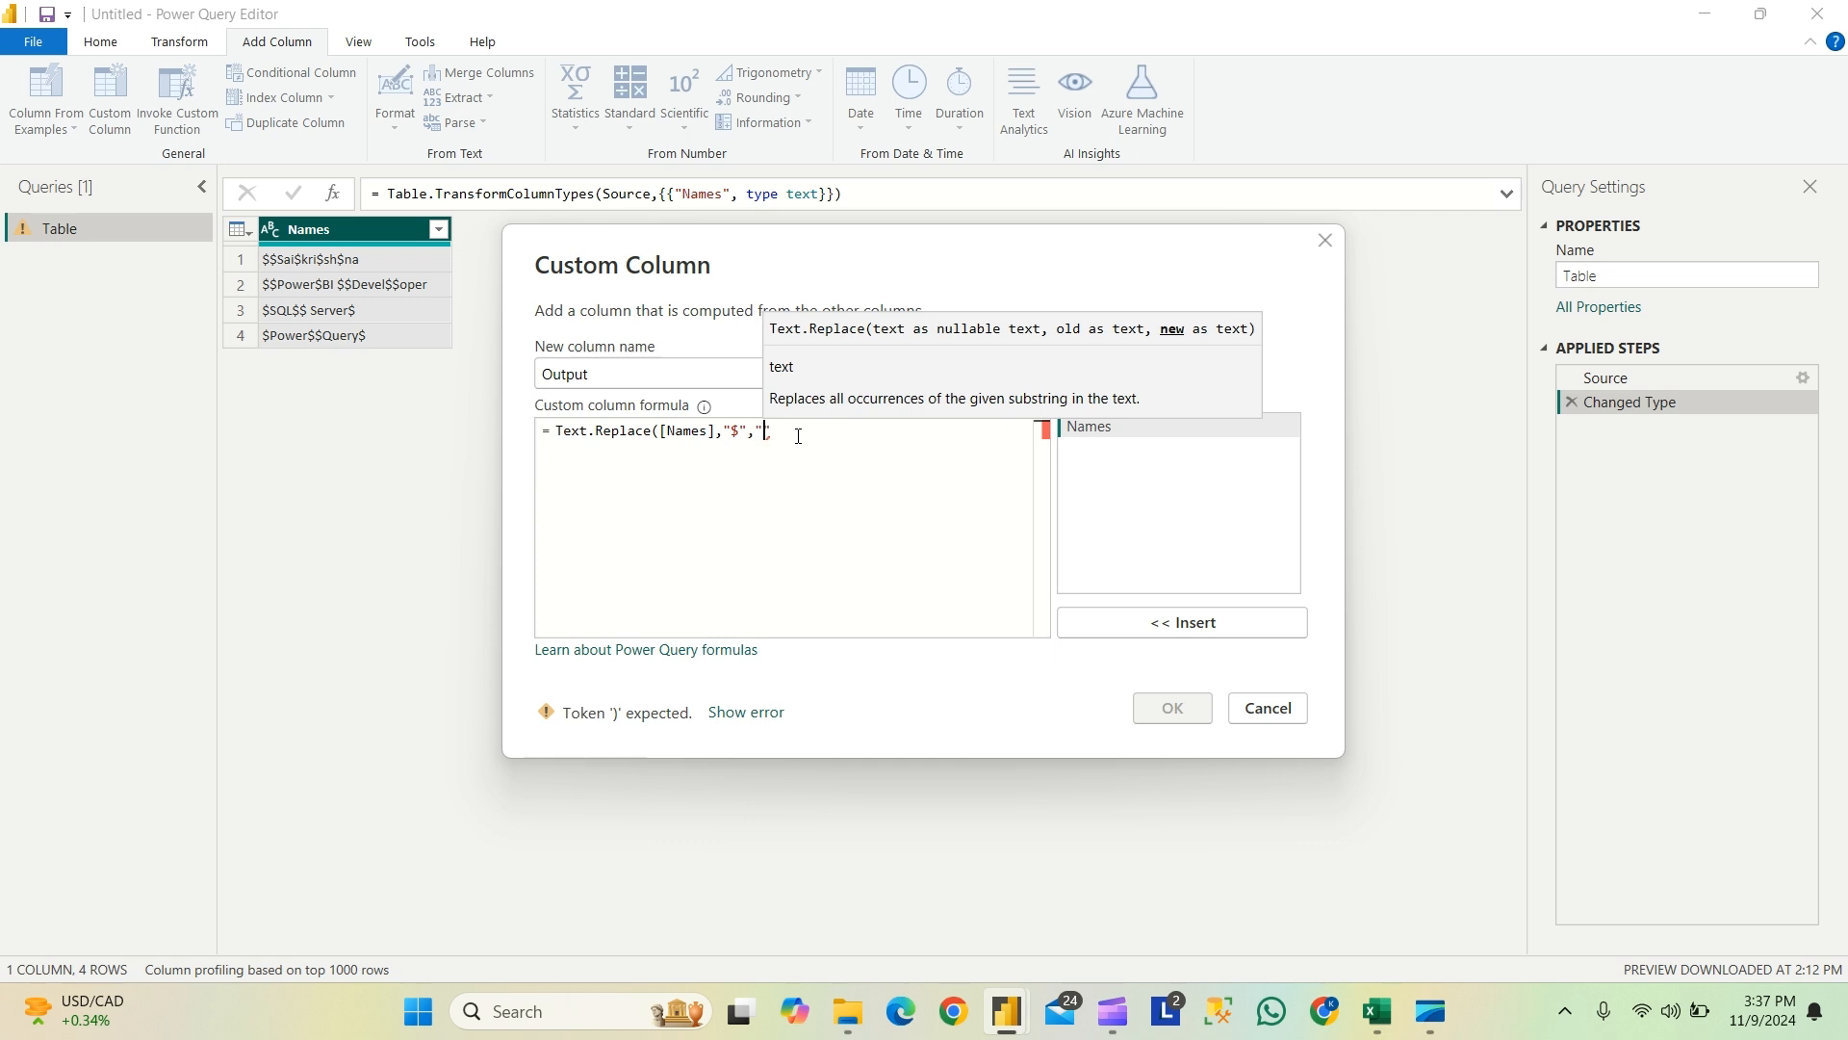
{"action": "type", "text": ")"}
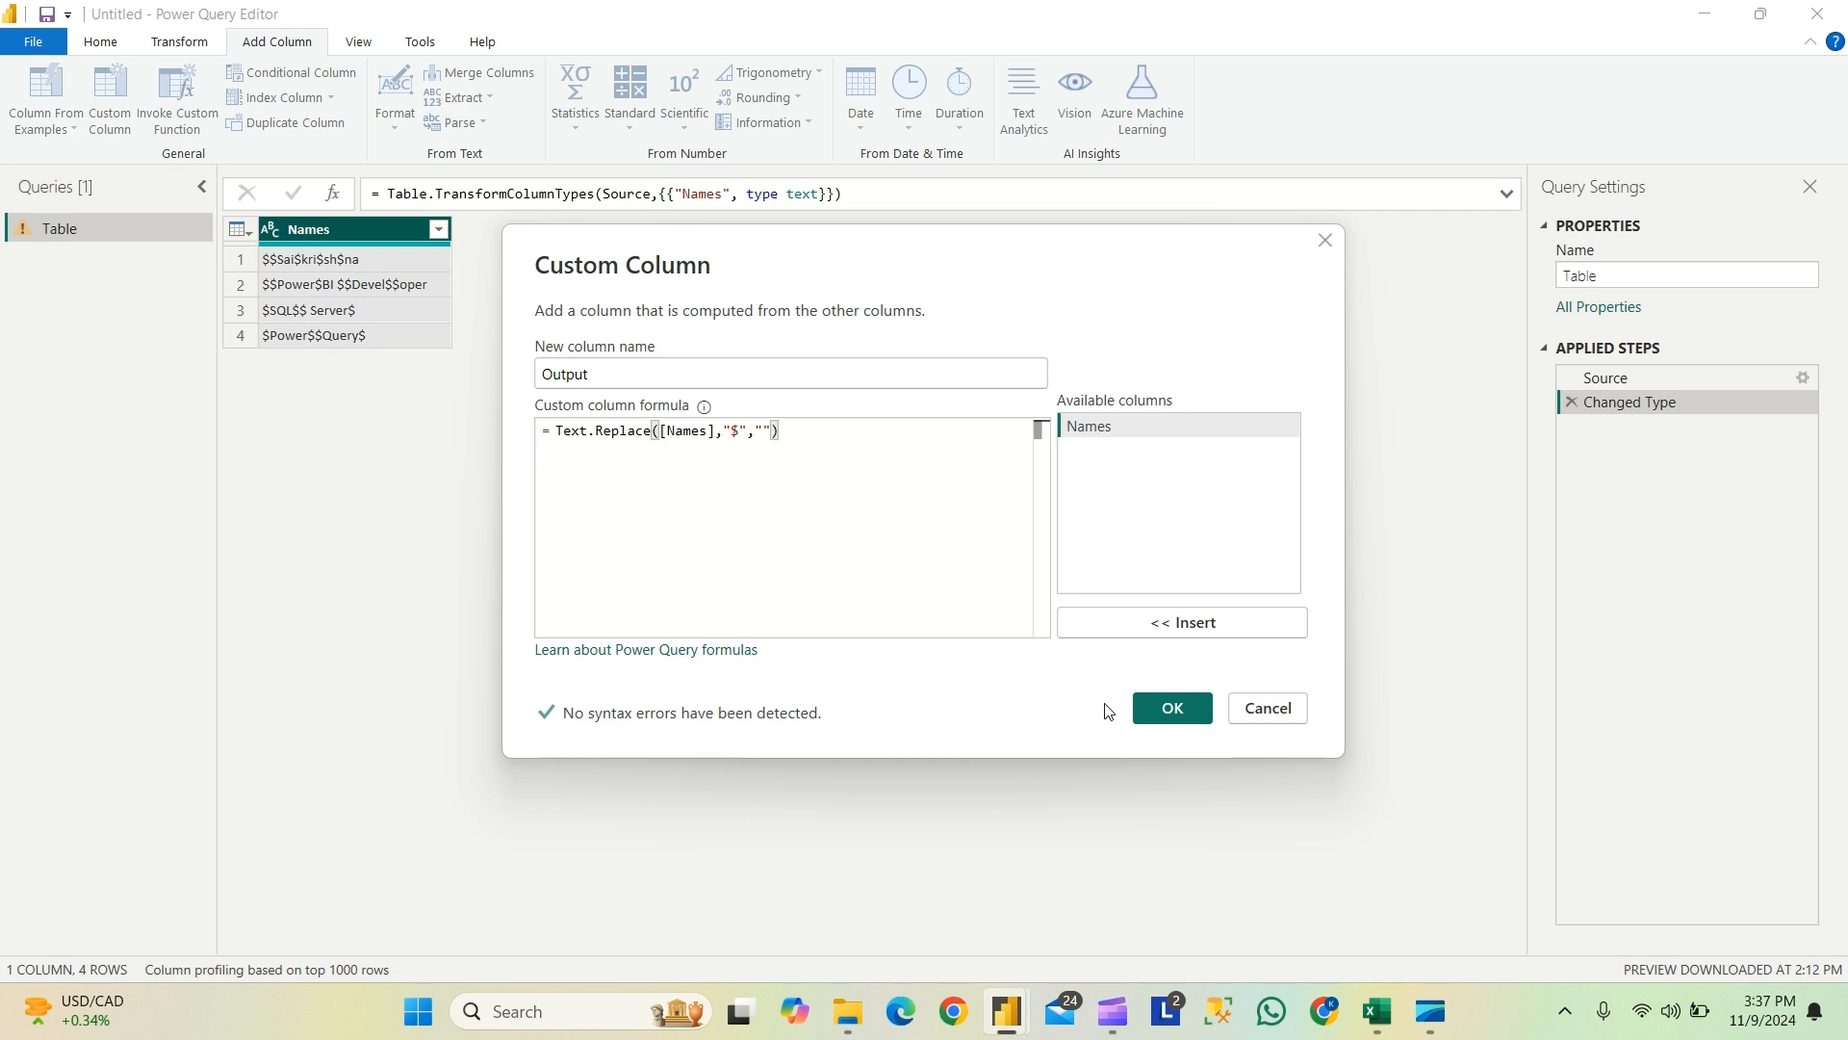
{"action": "left_click", "coordinate": [1164, 721]}
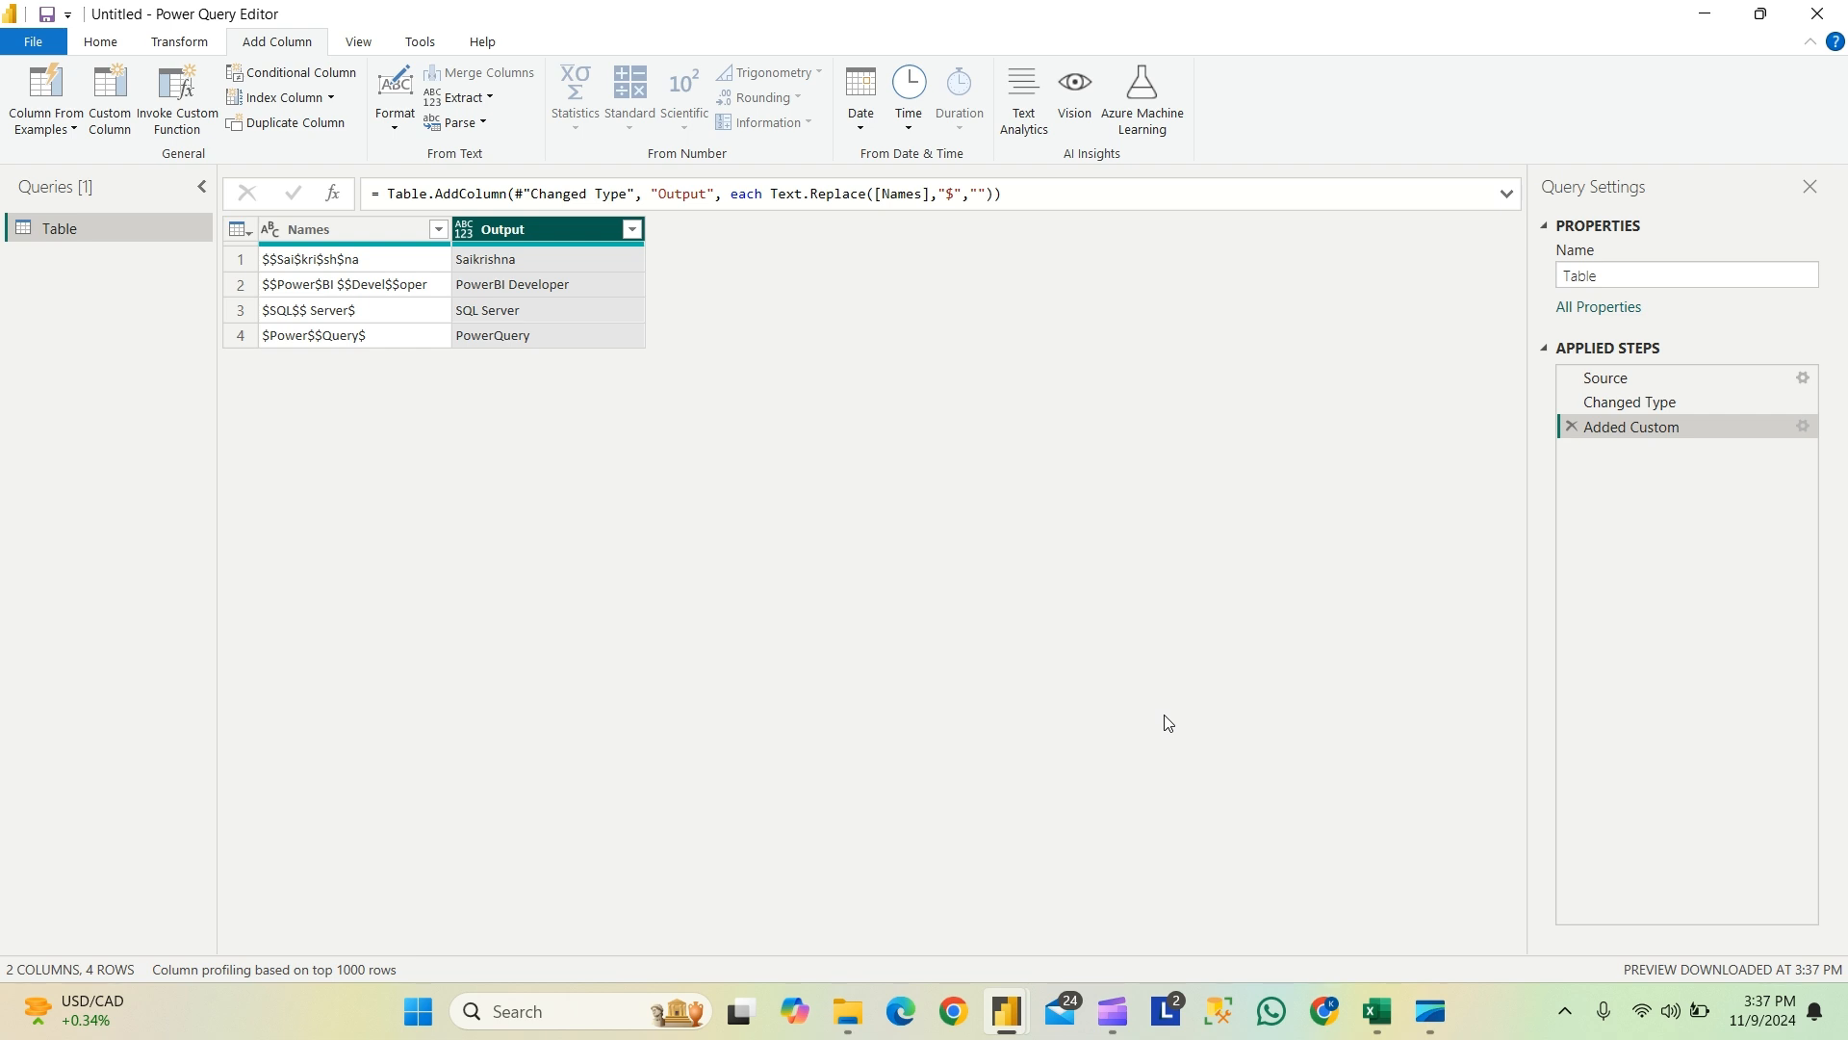
Step: Set the Output column's data type to Text and compare it with the Names column
{"action": "left_click", "coordinate": [463, 232]}
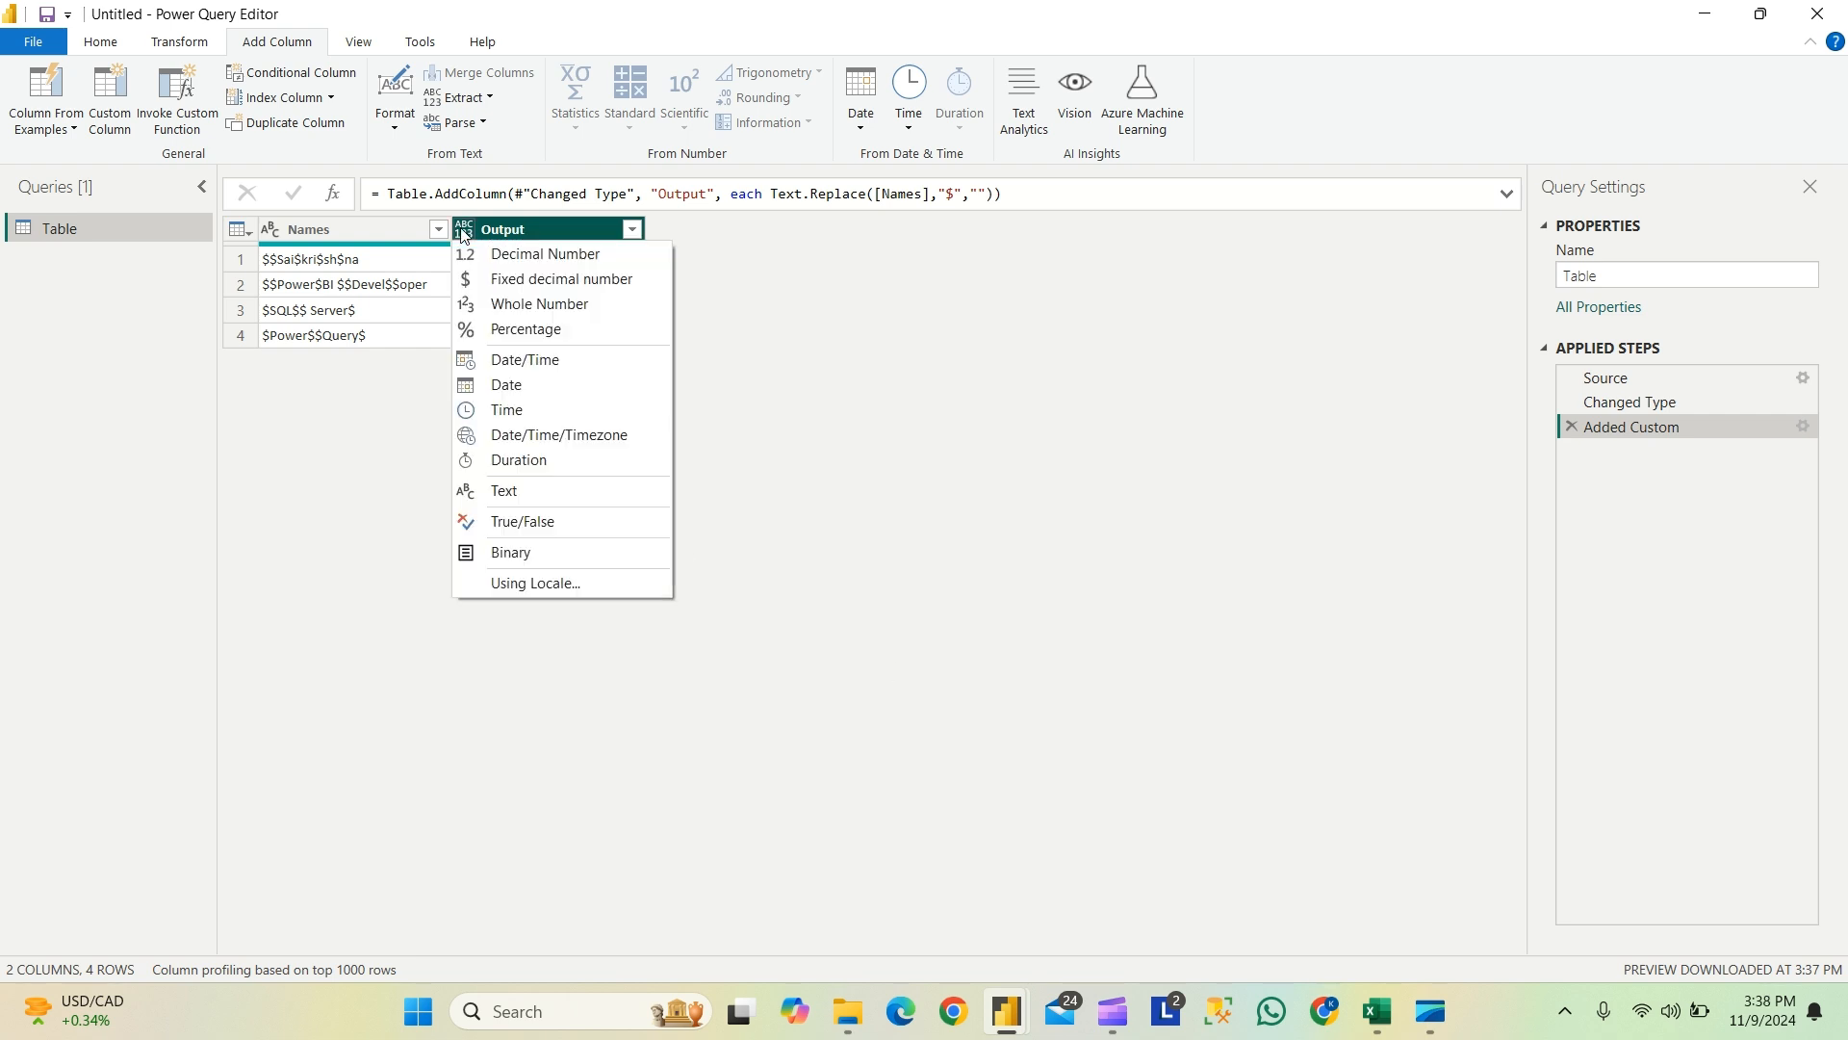
{"action": "left_click", "coordinate": [518, 498]}
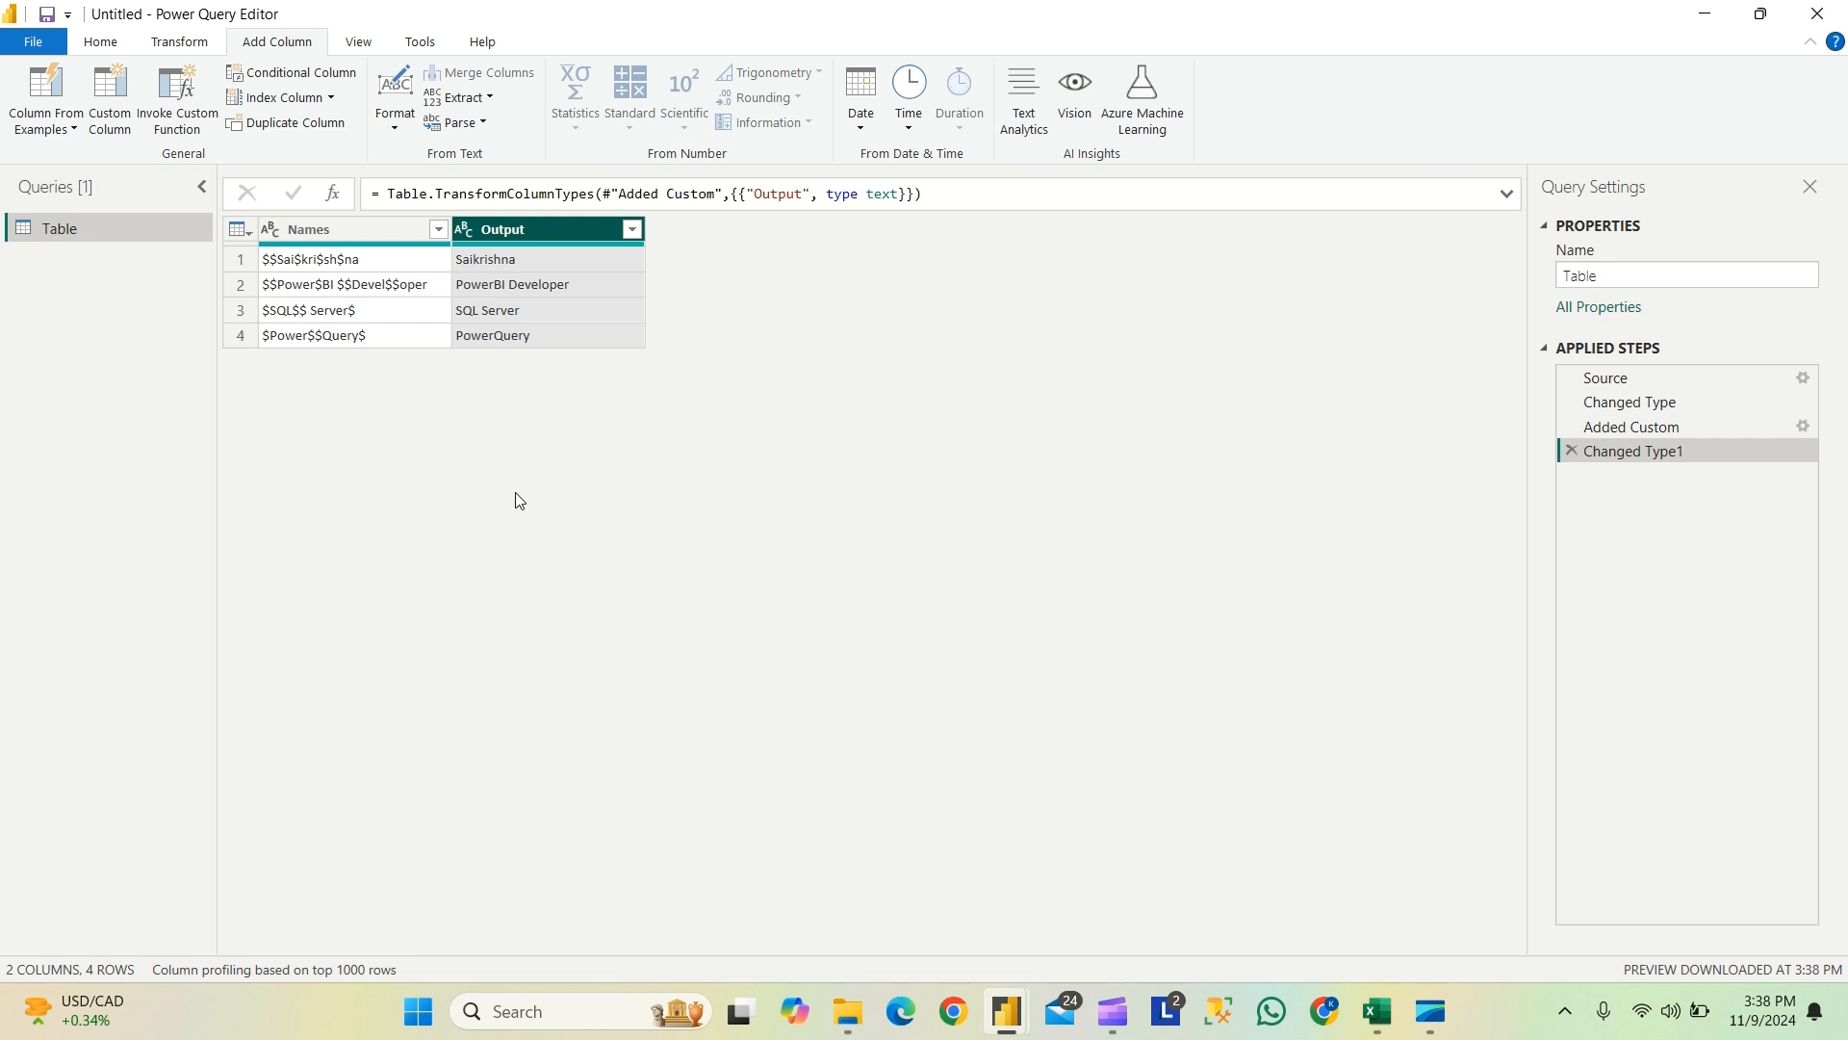
{"action": "left_click", "coordinate": [317, 233]}
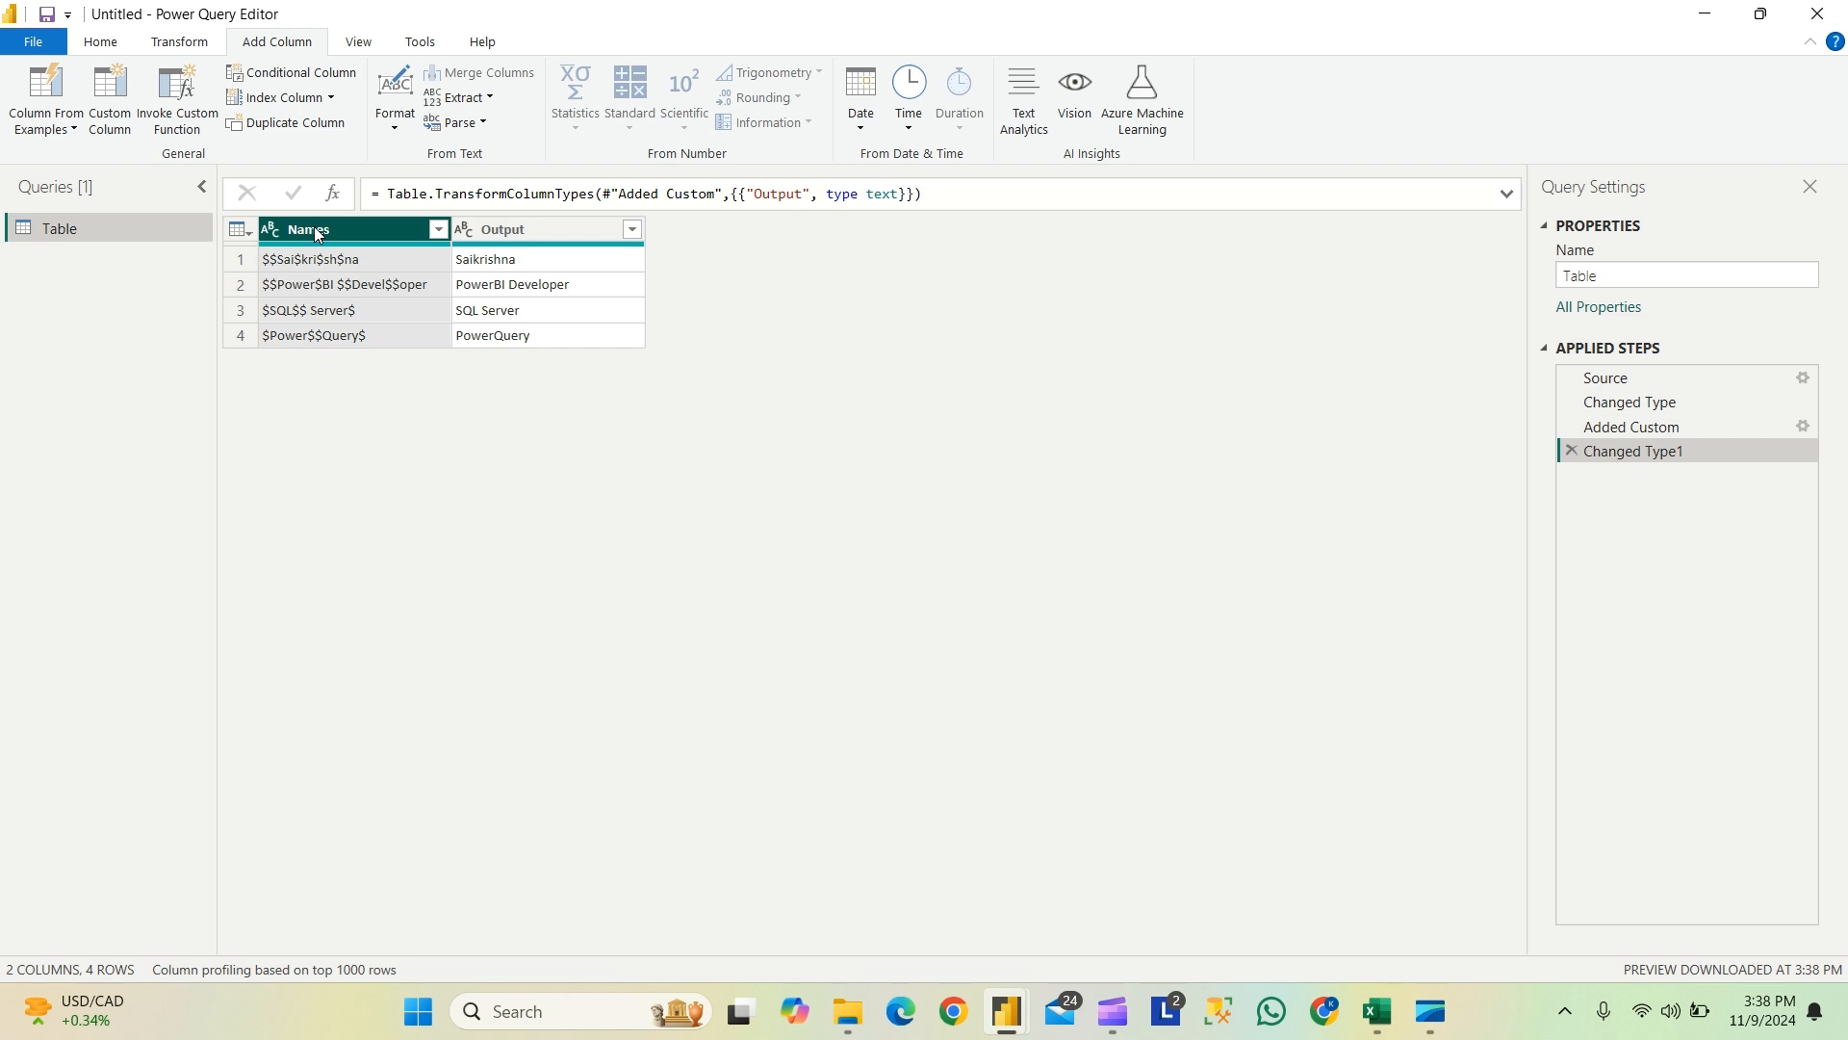
{"action": "left_click", "coordinate": [513, 231]}
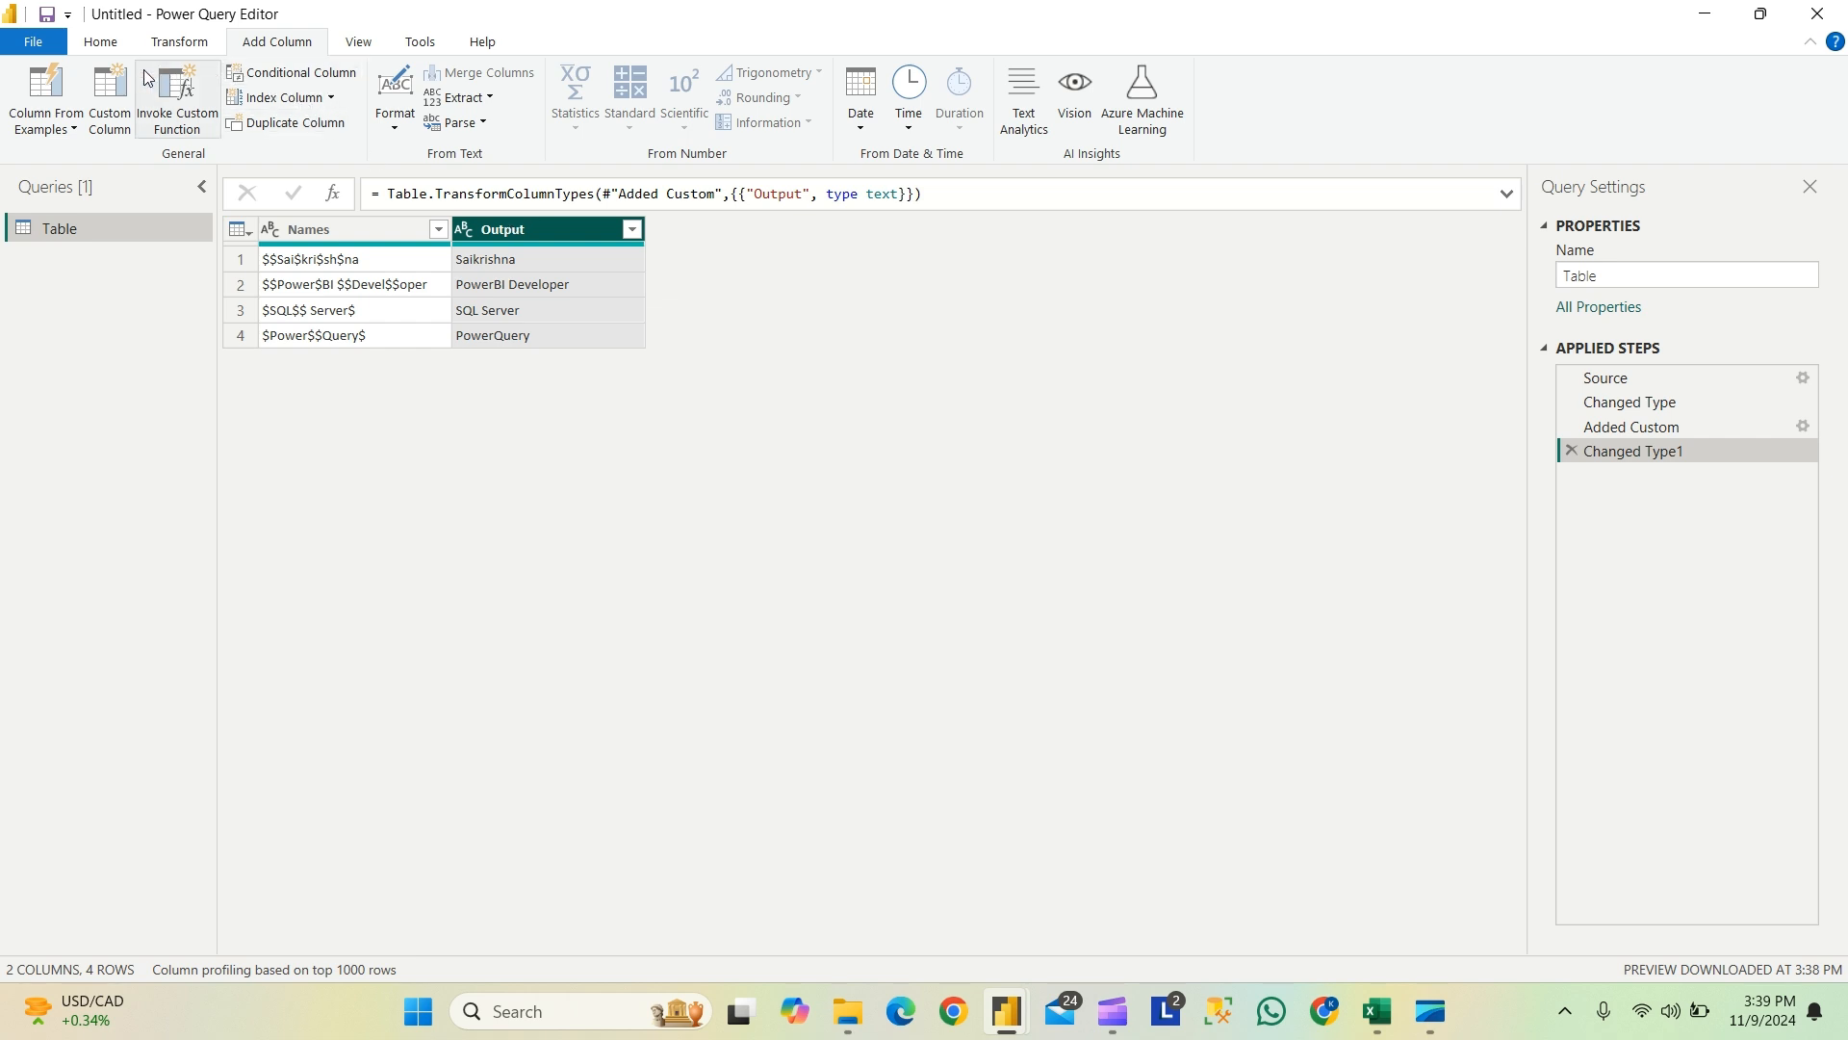
Step: Start another custom column on the table and name it $ Count
{"action": "left_click", "coordinate": [104, 113]}
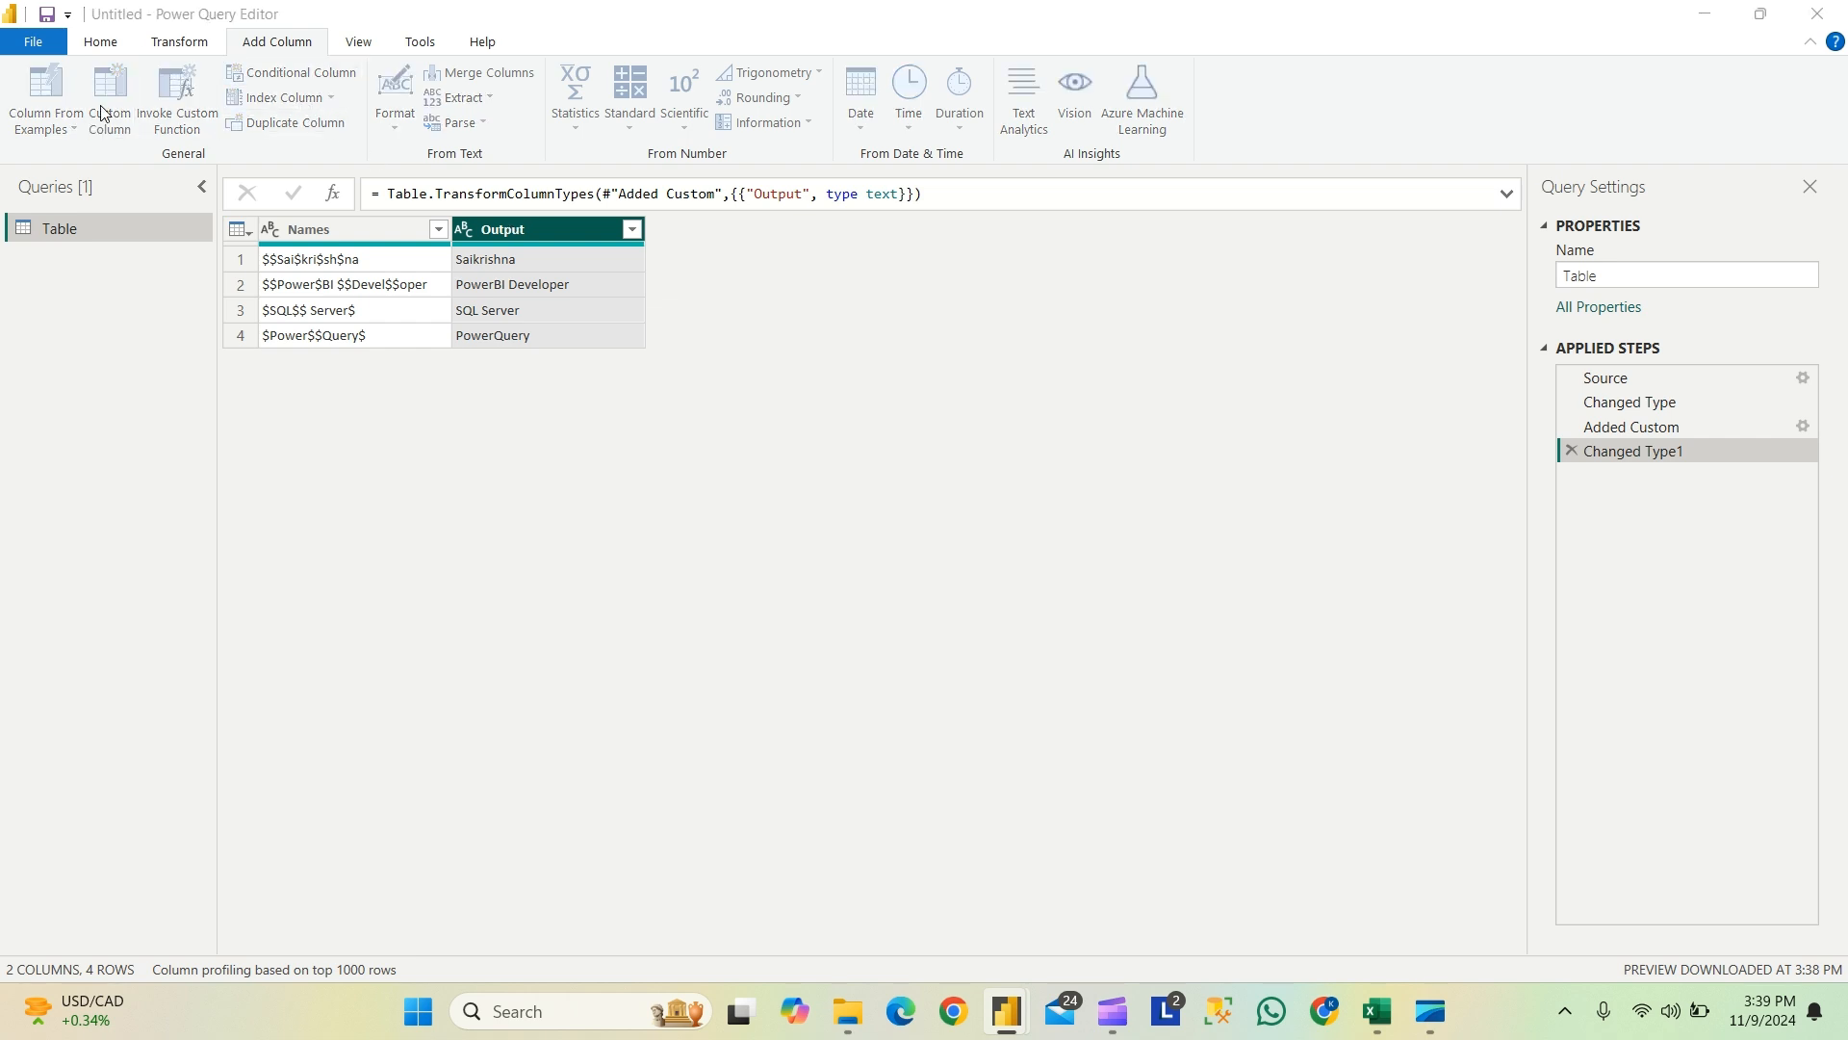
{"action": "double_click", "coordinate": [619, 386]}
{"action": "key", "text": "BackSpace"}
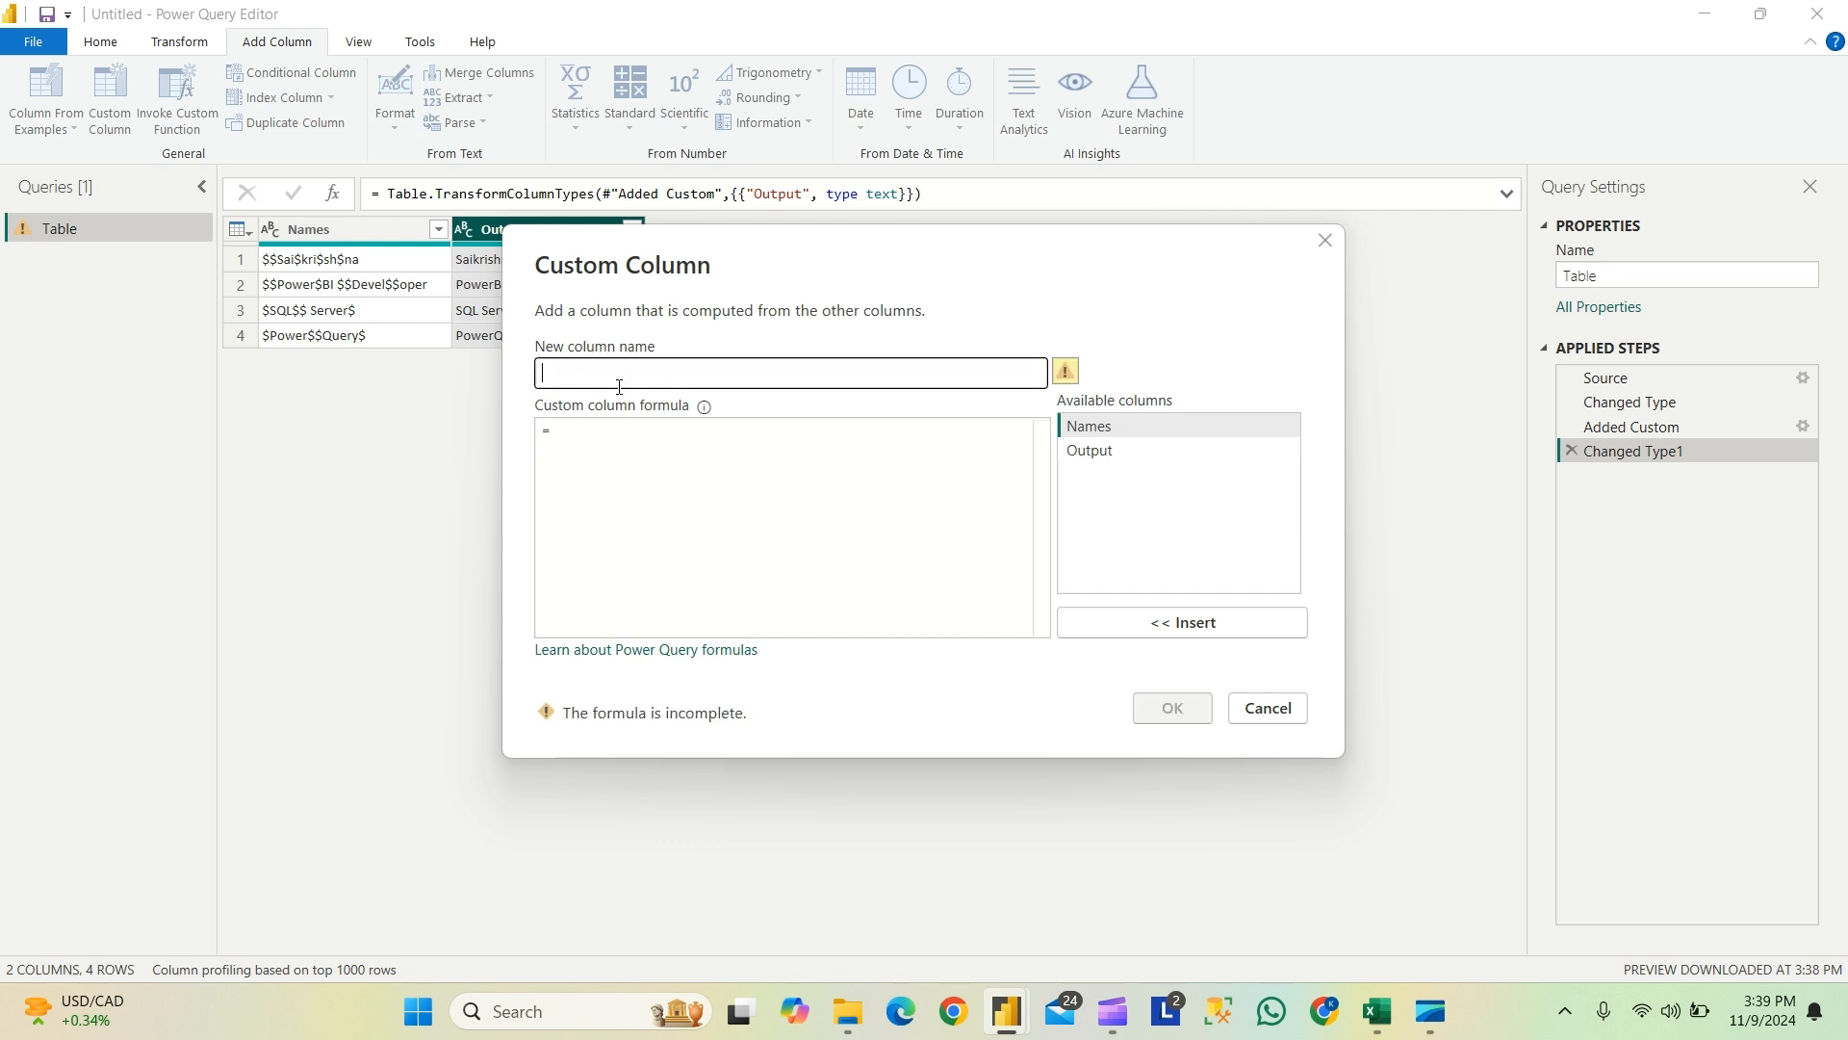
{"action": "type", "text": "$ Count"}
Step: Create the $ Count column with the formula Text.Length([Names]) to get each name's character count
{"action": "left_click", "coordinate": [578, 448]}
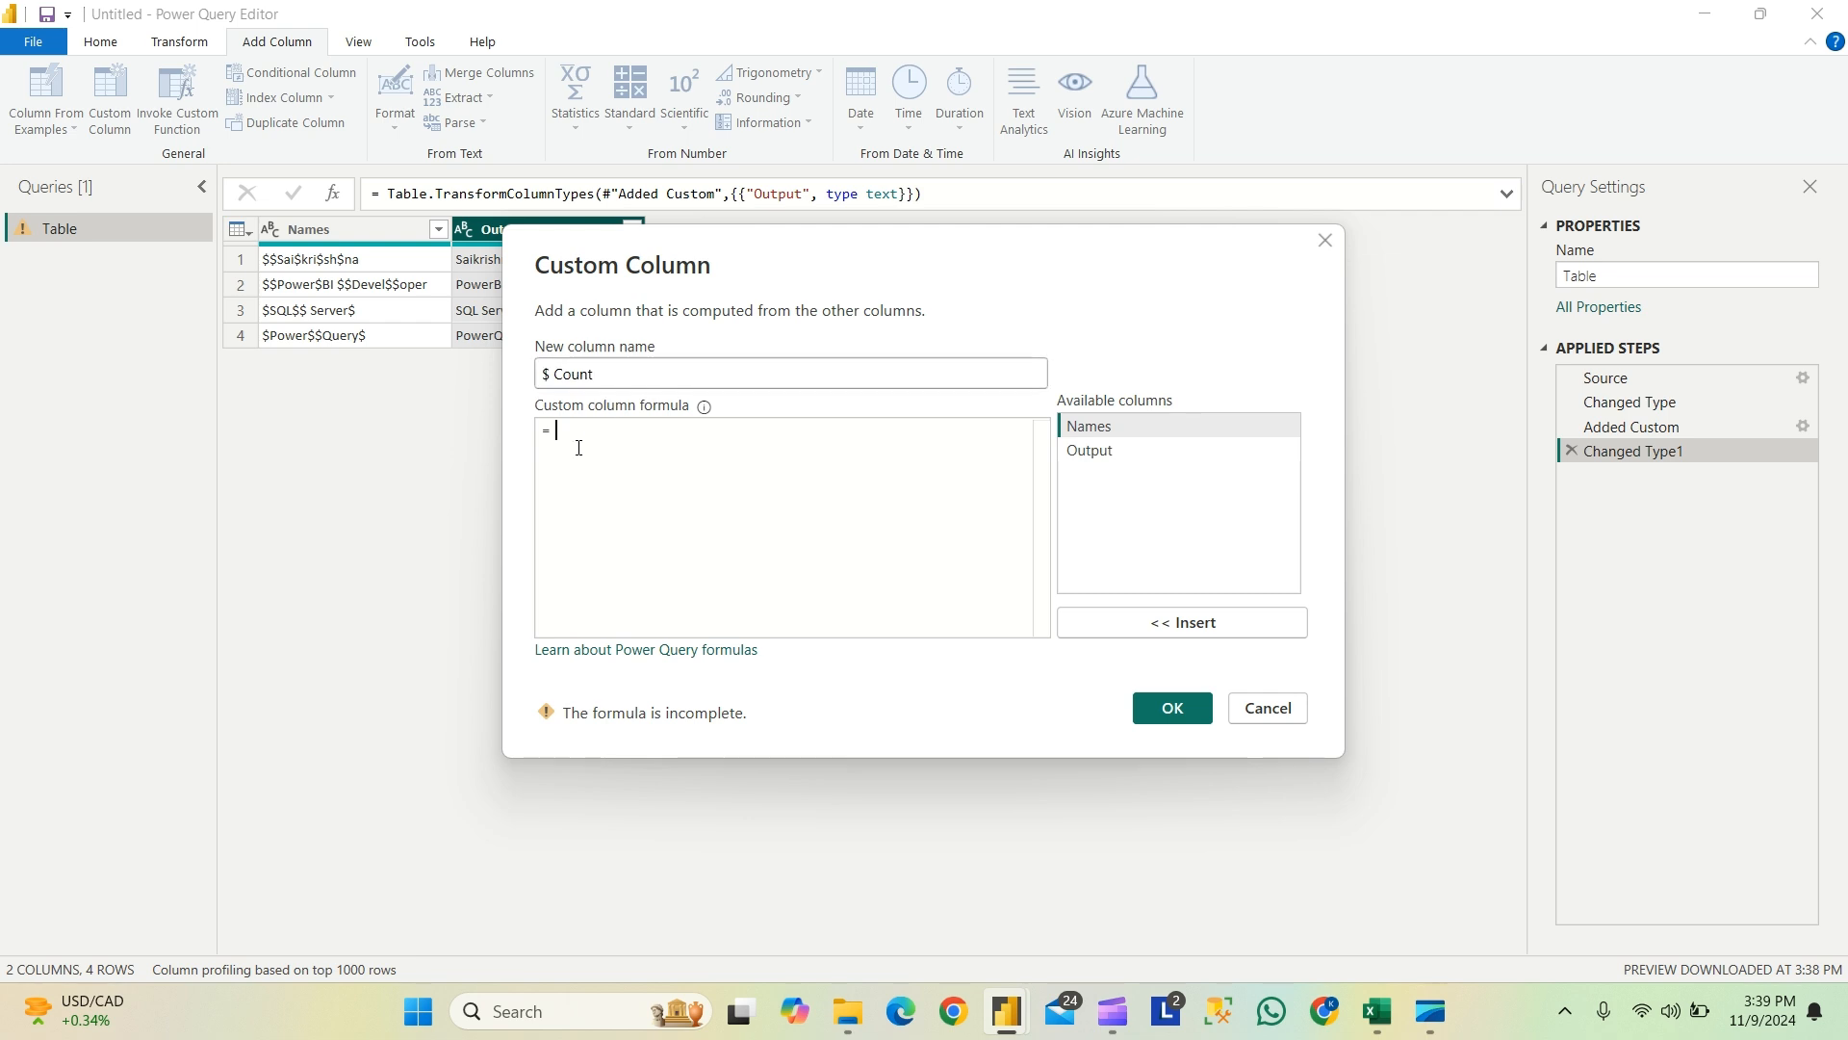
{"action": "type", "text": "L"}
{"action": "key", "text": "BackSpace"}
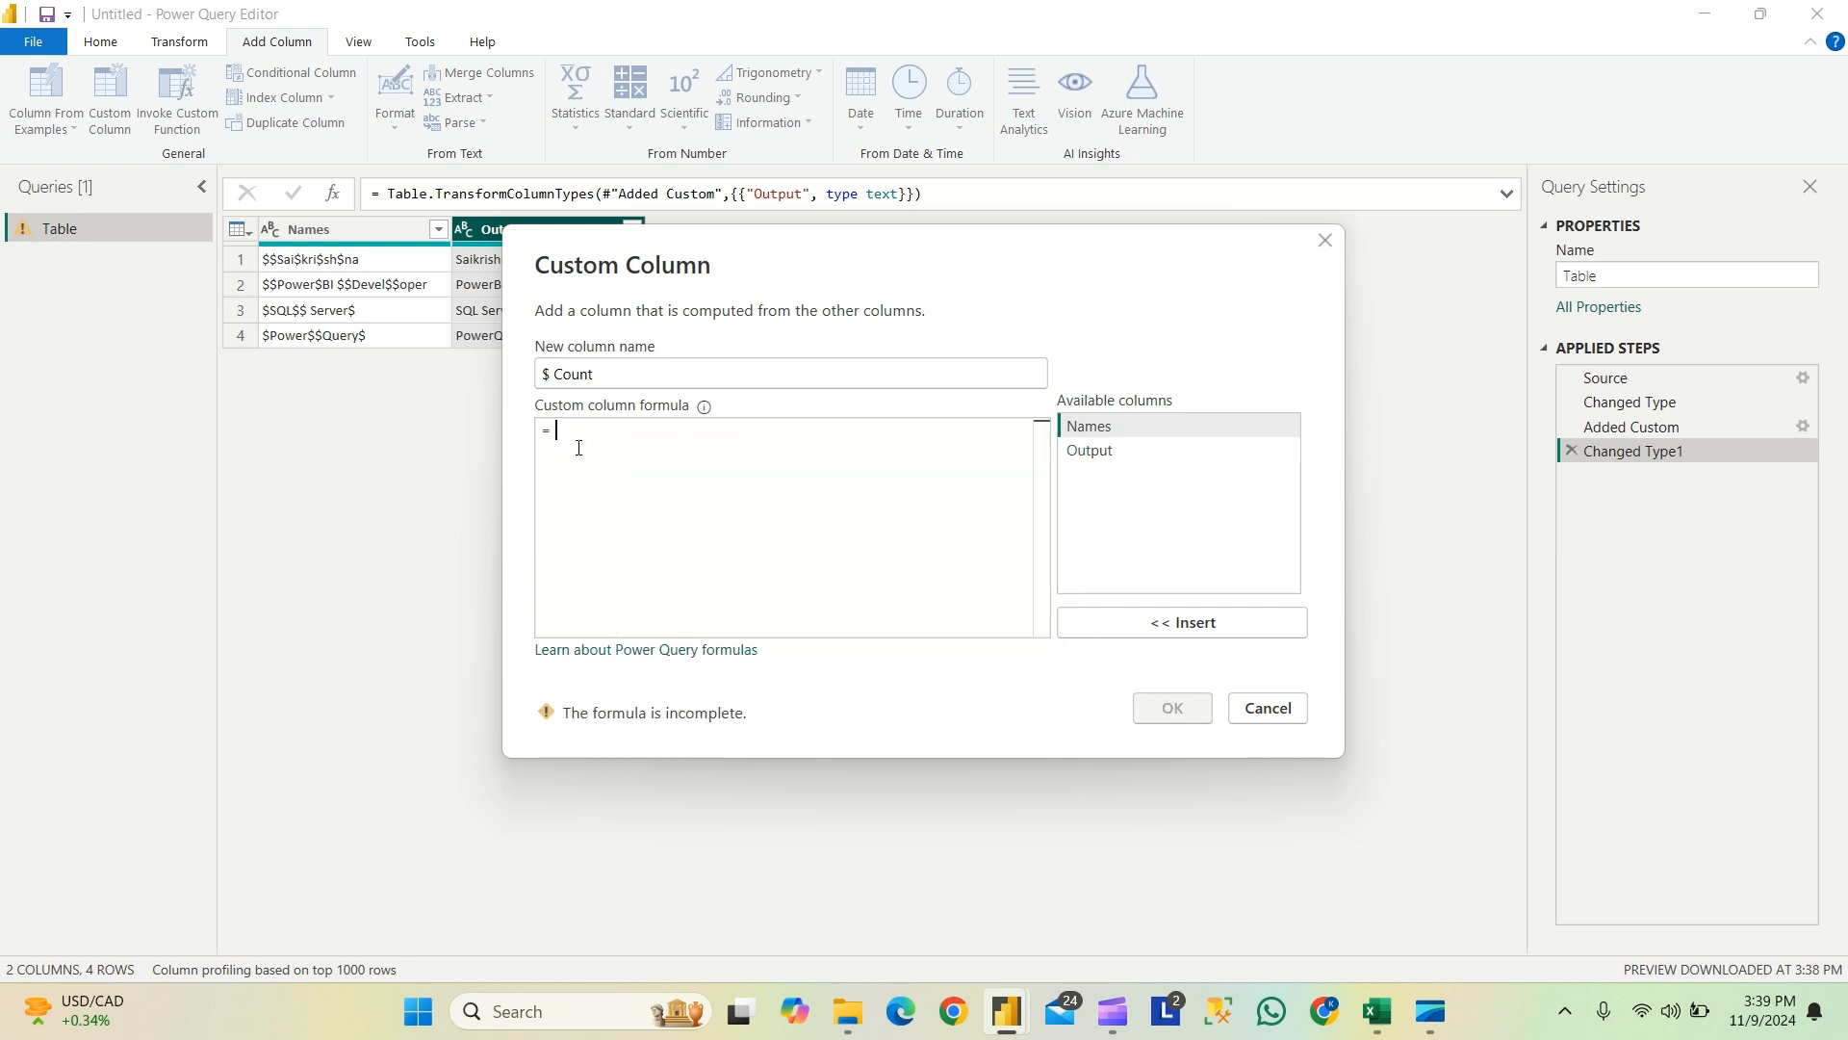
{"action": "type", "text": "Te"}
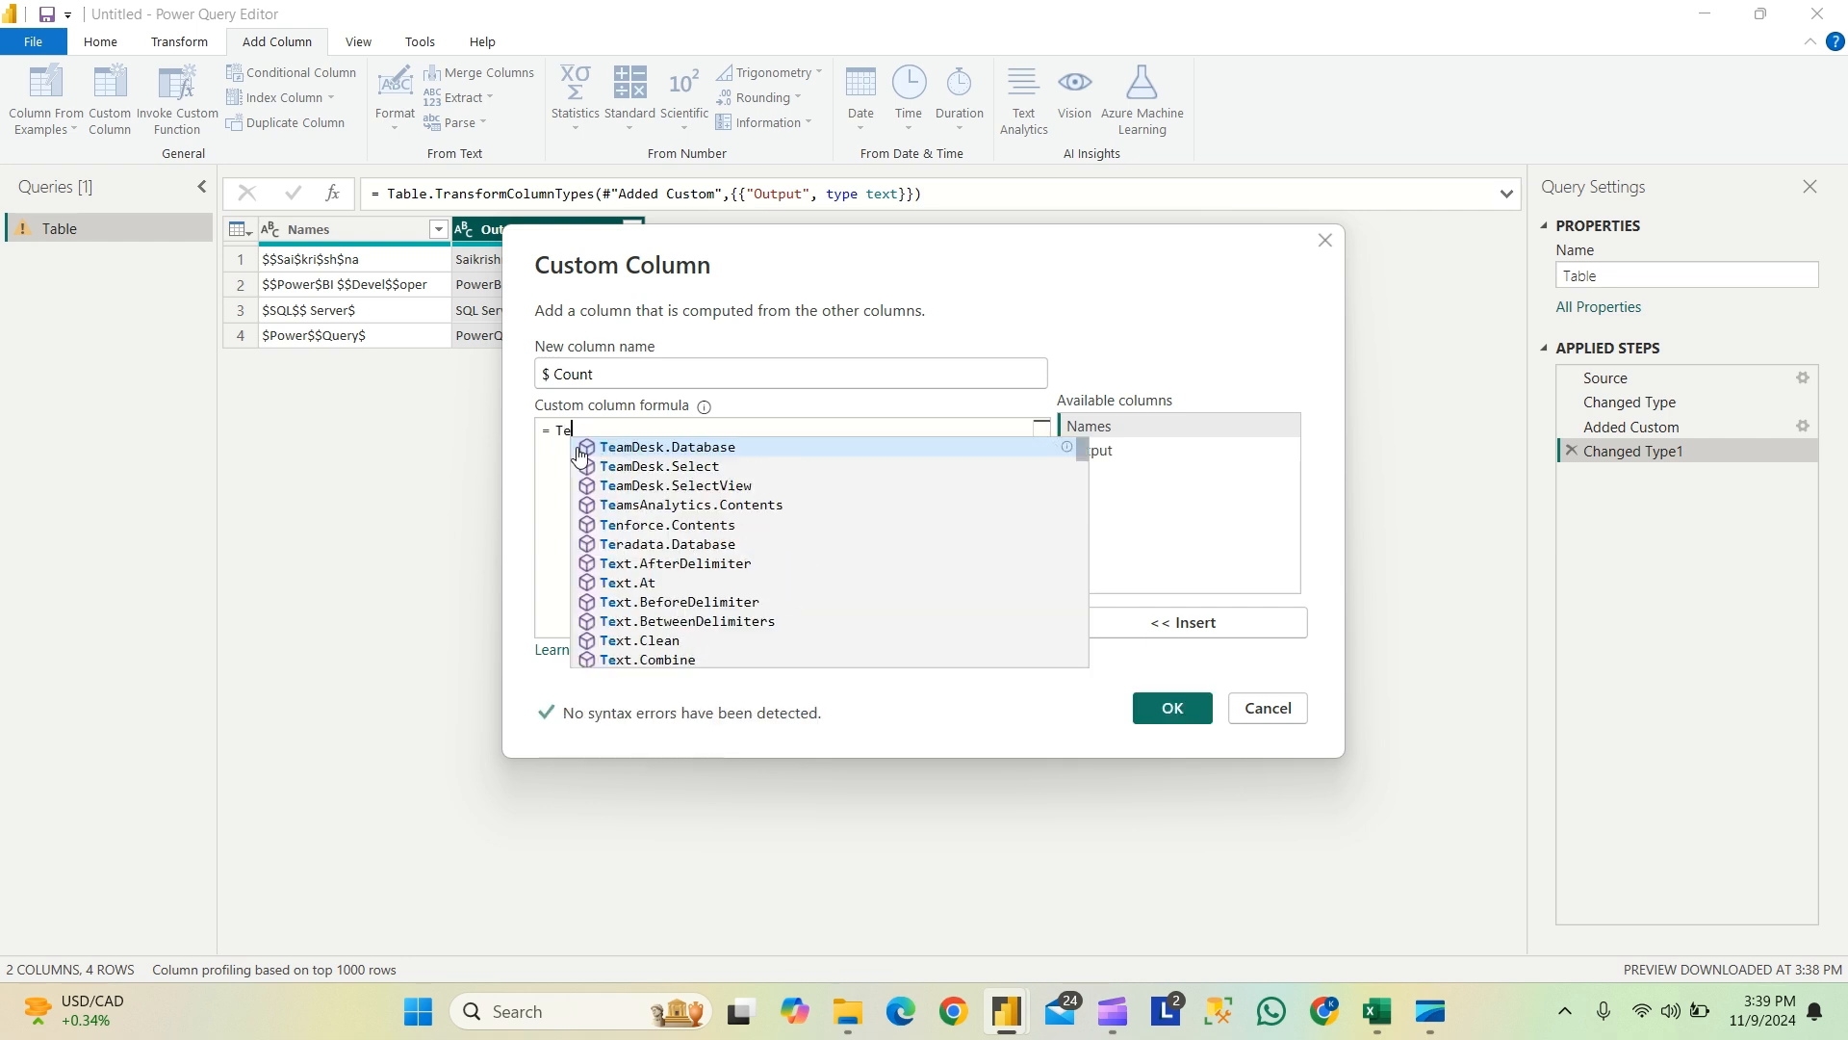
{"action": "type", "text": "xt.length"}
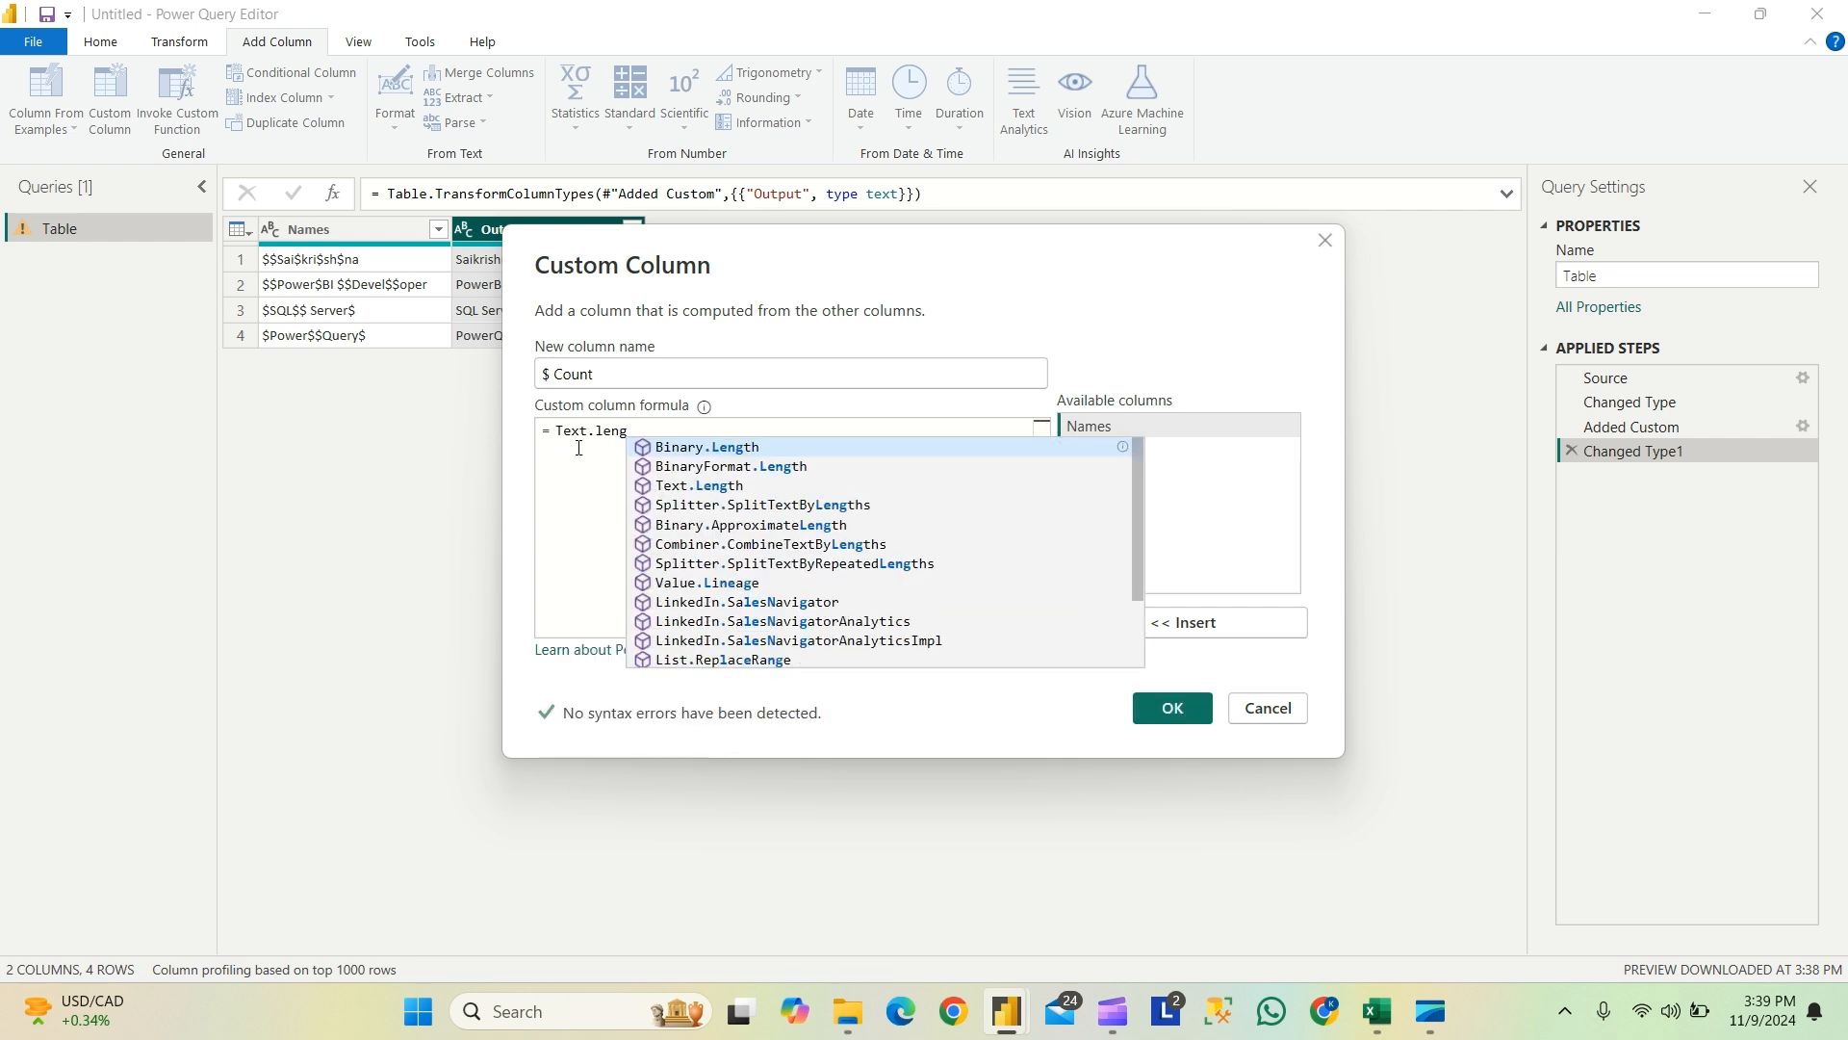
{"action": "left_click", "coordinate": [721, 486]}
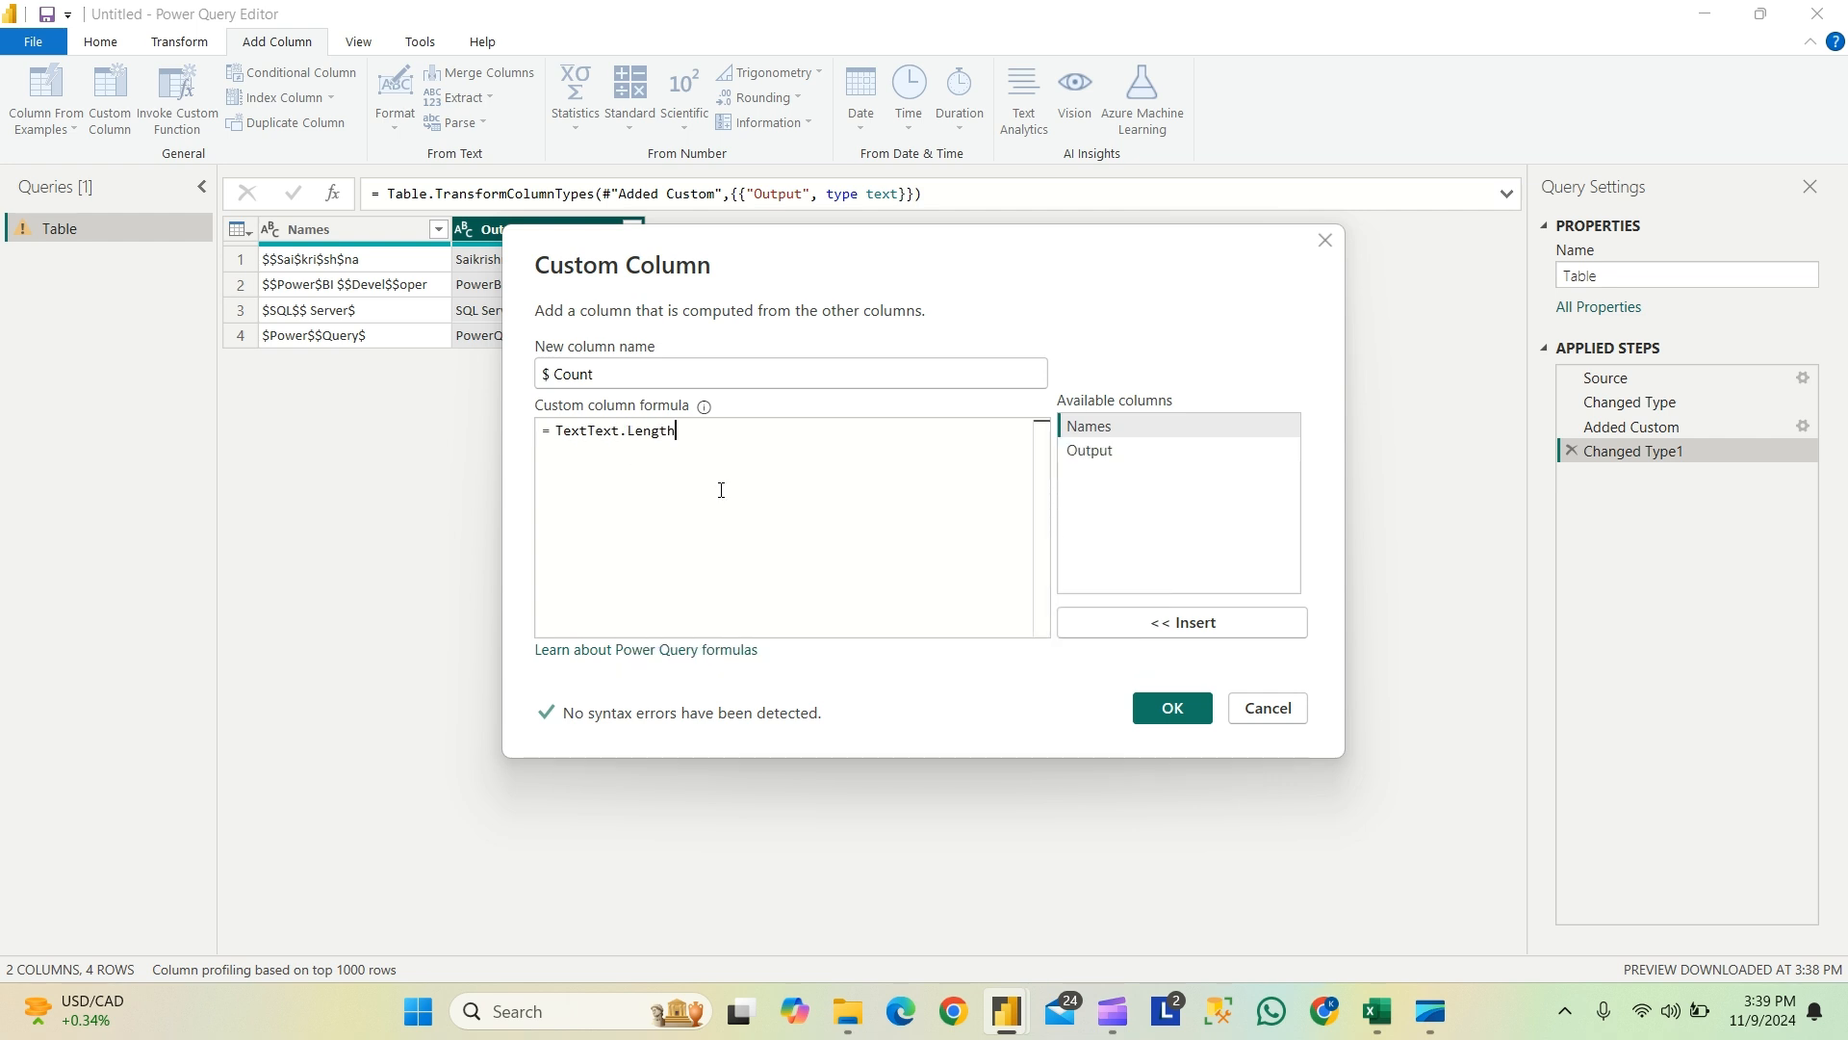
{"action": "left_click", "coordinate": [587, 429]}
{"action": "key", "text": "BackSpace"}
{"action": "key", "text": "BackSpace"}
{"action": "key", "text": "BackSpace"}
{"action": "key", "text": "BackSpace"}
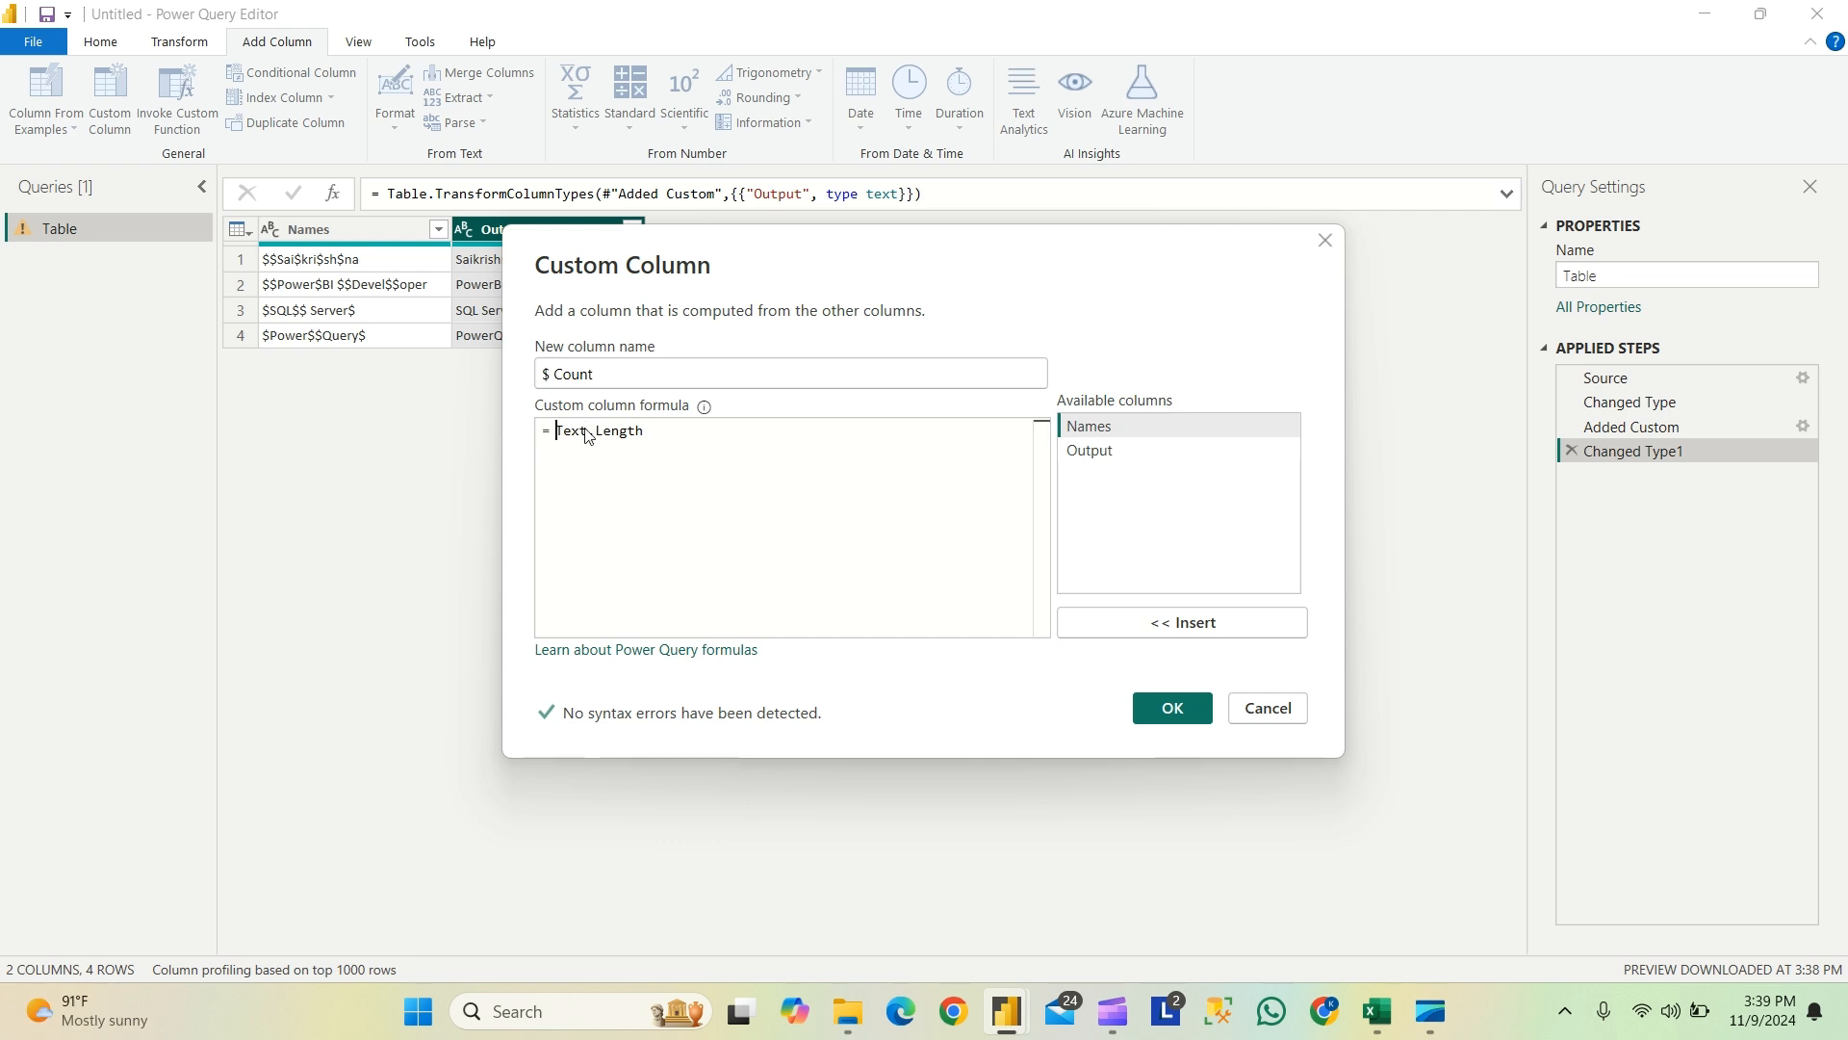
{"action": "type", "text": "("}
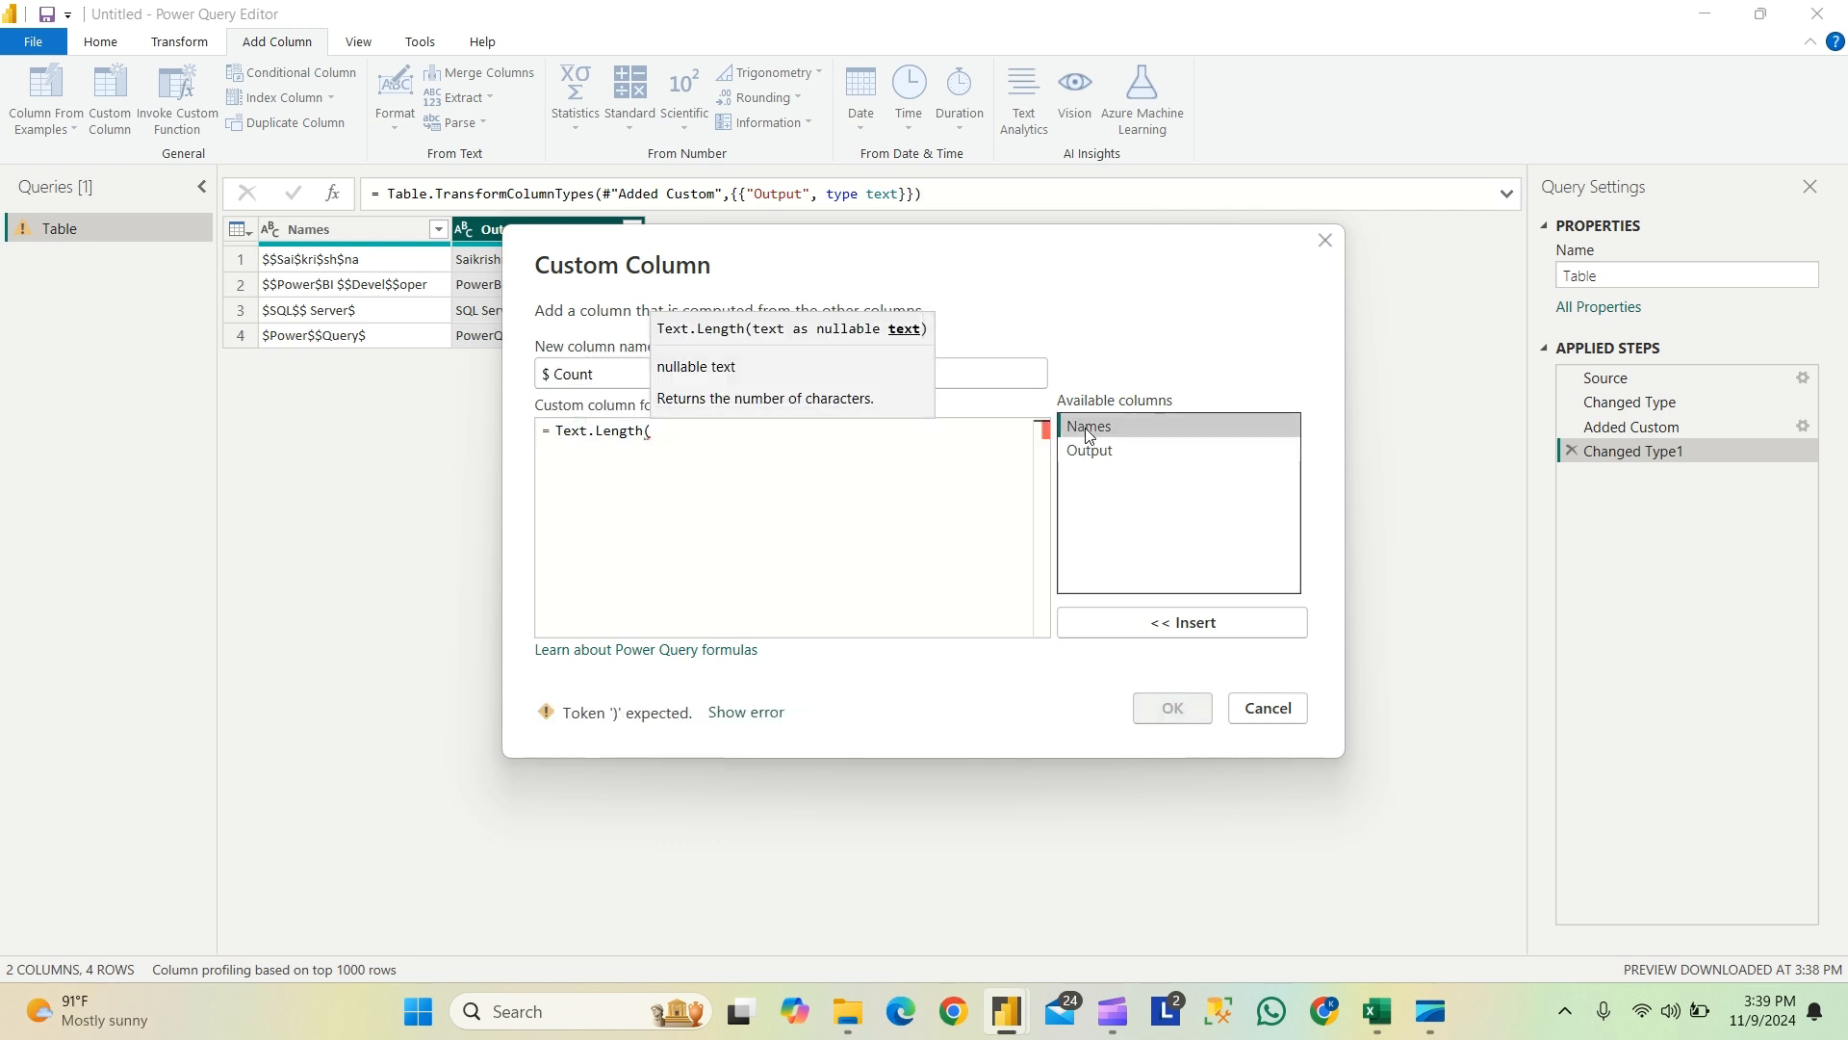
{"action": "double_click", "coordinate": [1085, 435]}
{"action": "type", "text": ")"}
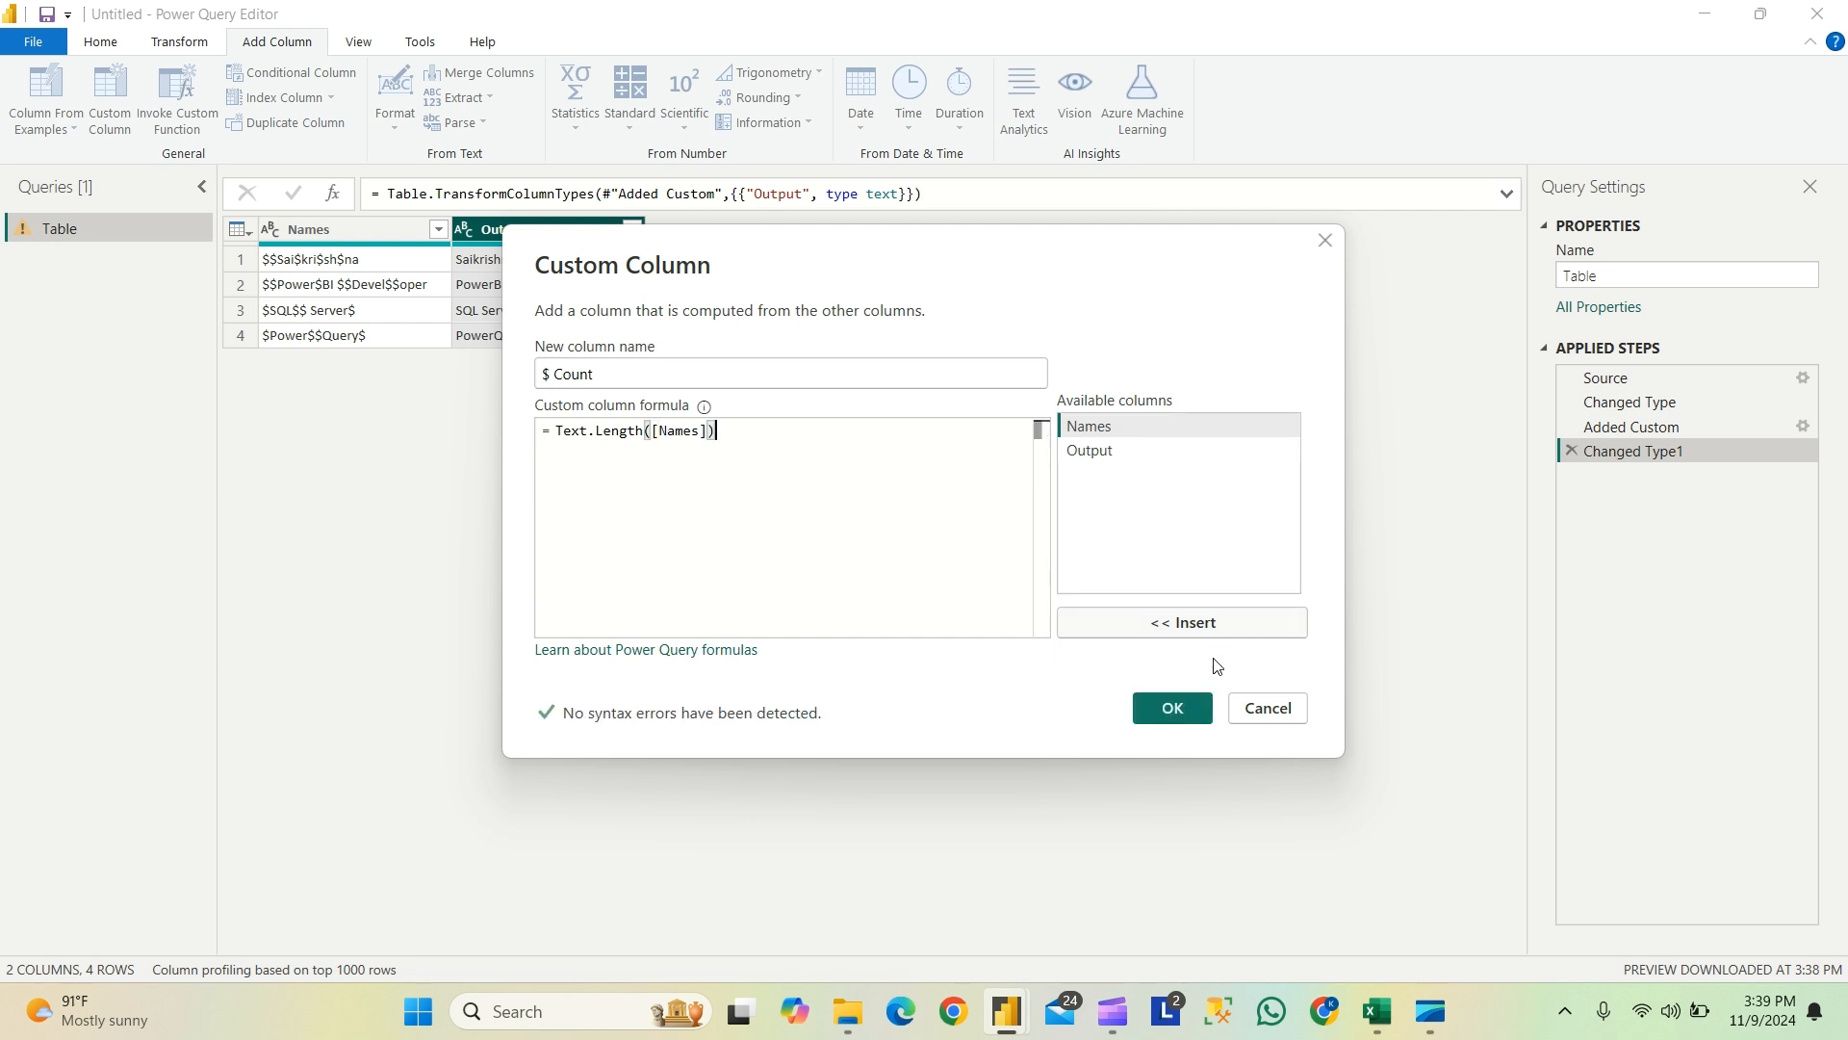
{"action": "left_click", "coordinate": [1175, 708]}
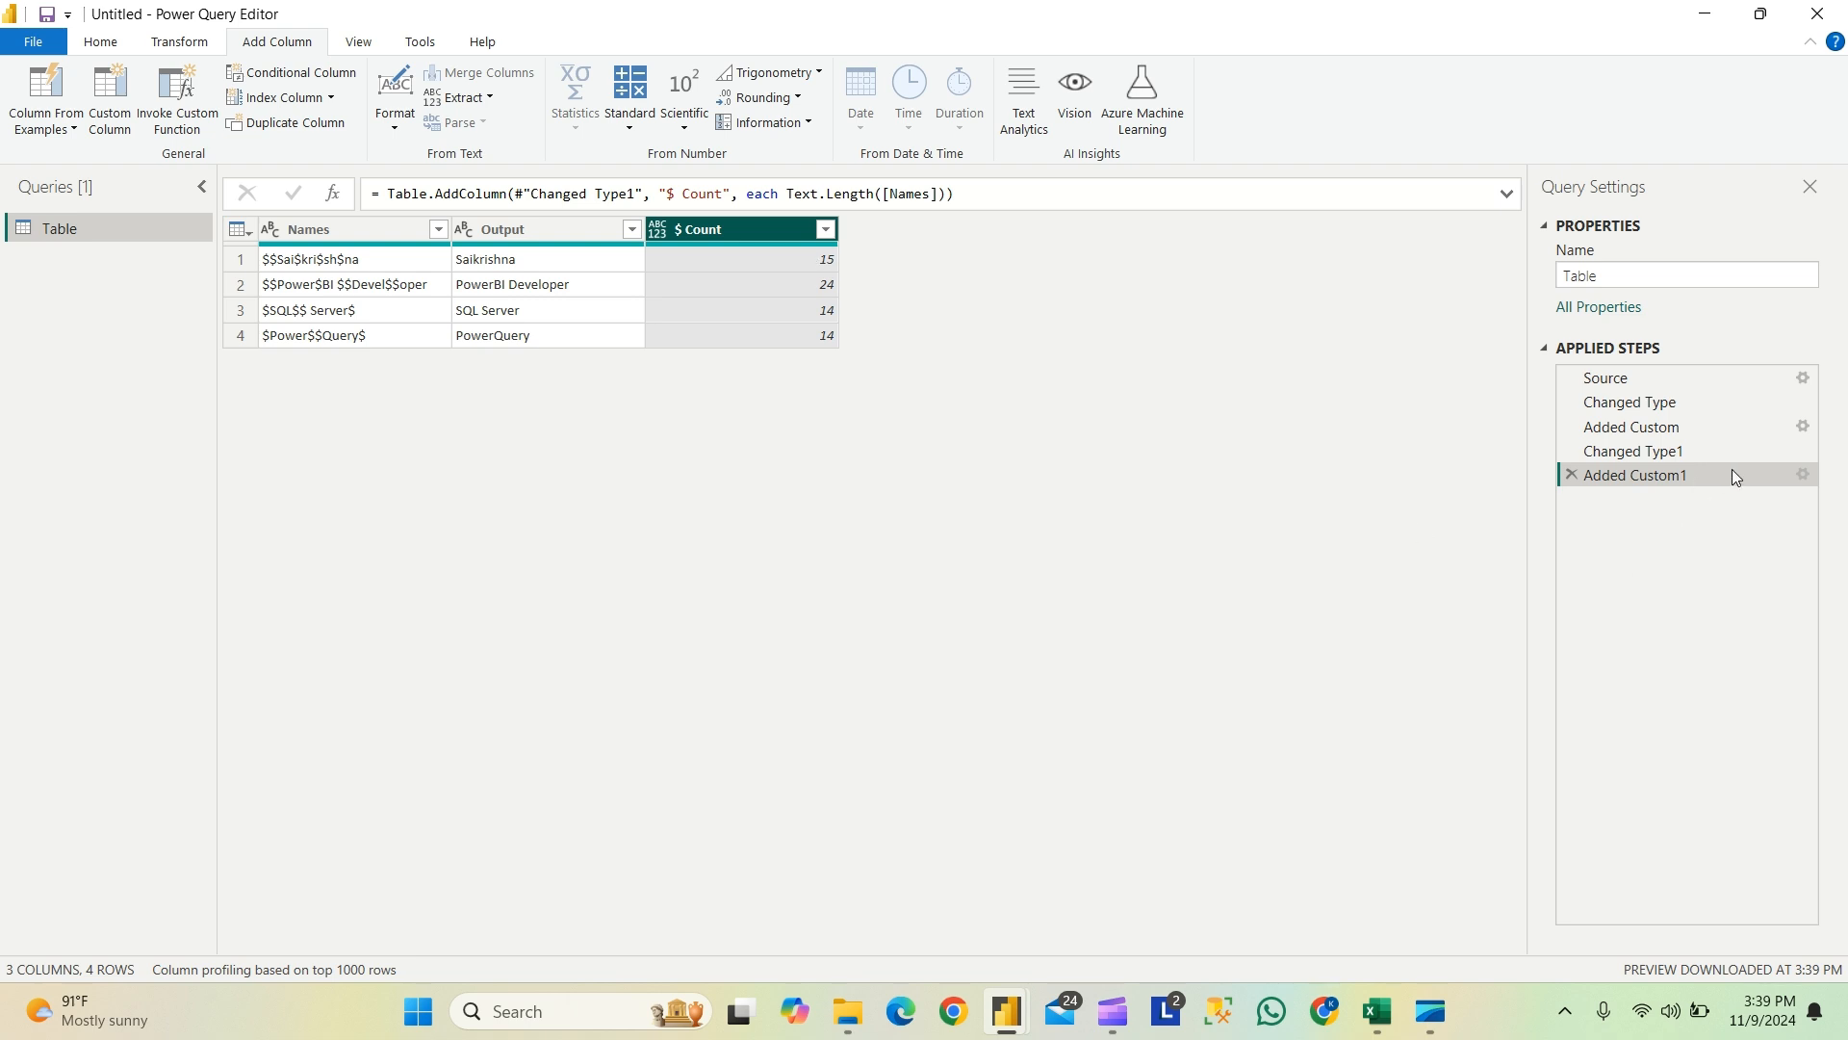
Step: Edit the $ Count custom column step and append a minus sign and the Text.Replace function after Text.Length([Names])
{"action": "left_click", "coordinate": [1809, 476]}
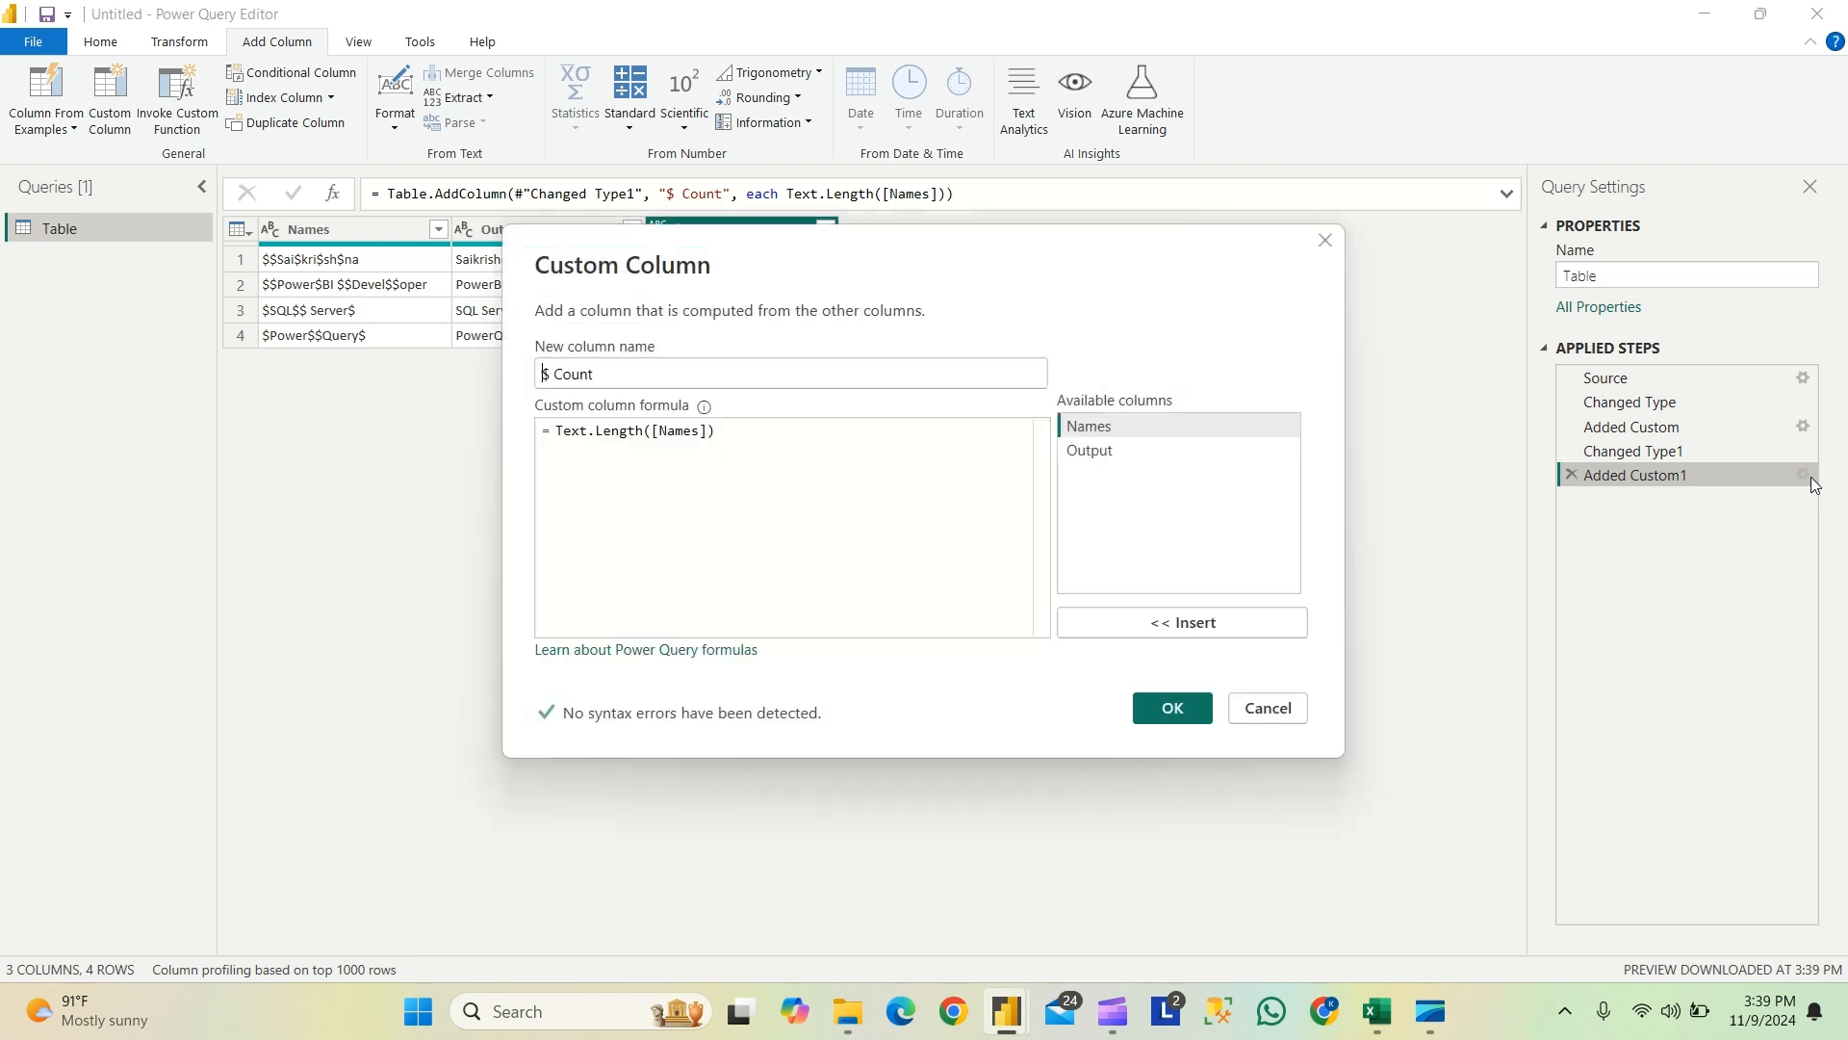
{"action": "left_click", "coordinate": [751, 437]}
{"action": "type", "text": "-"}
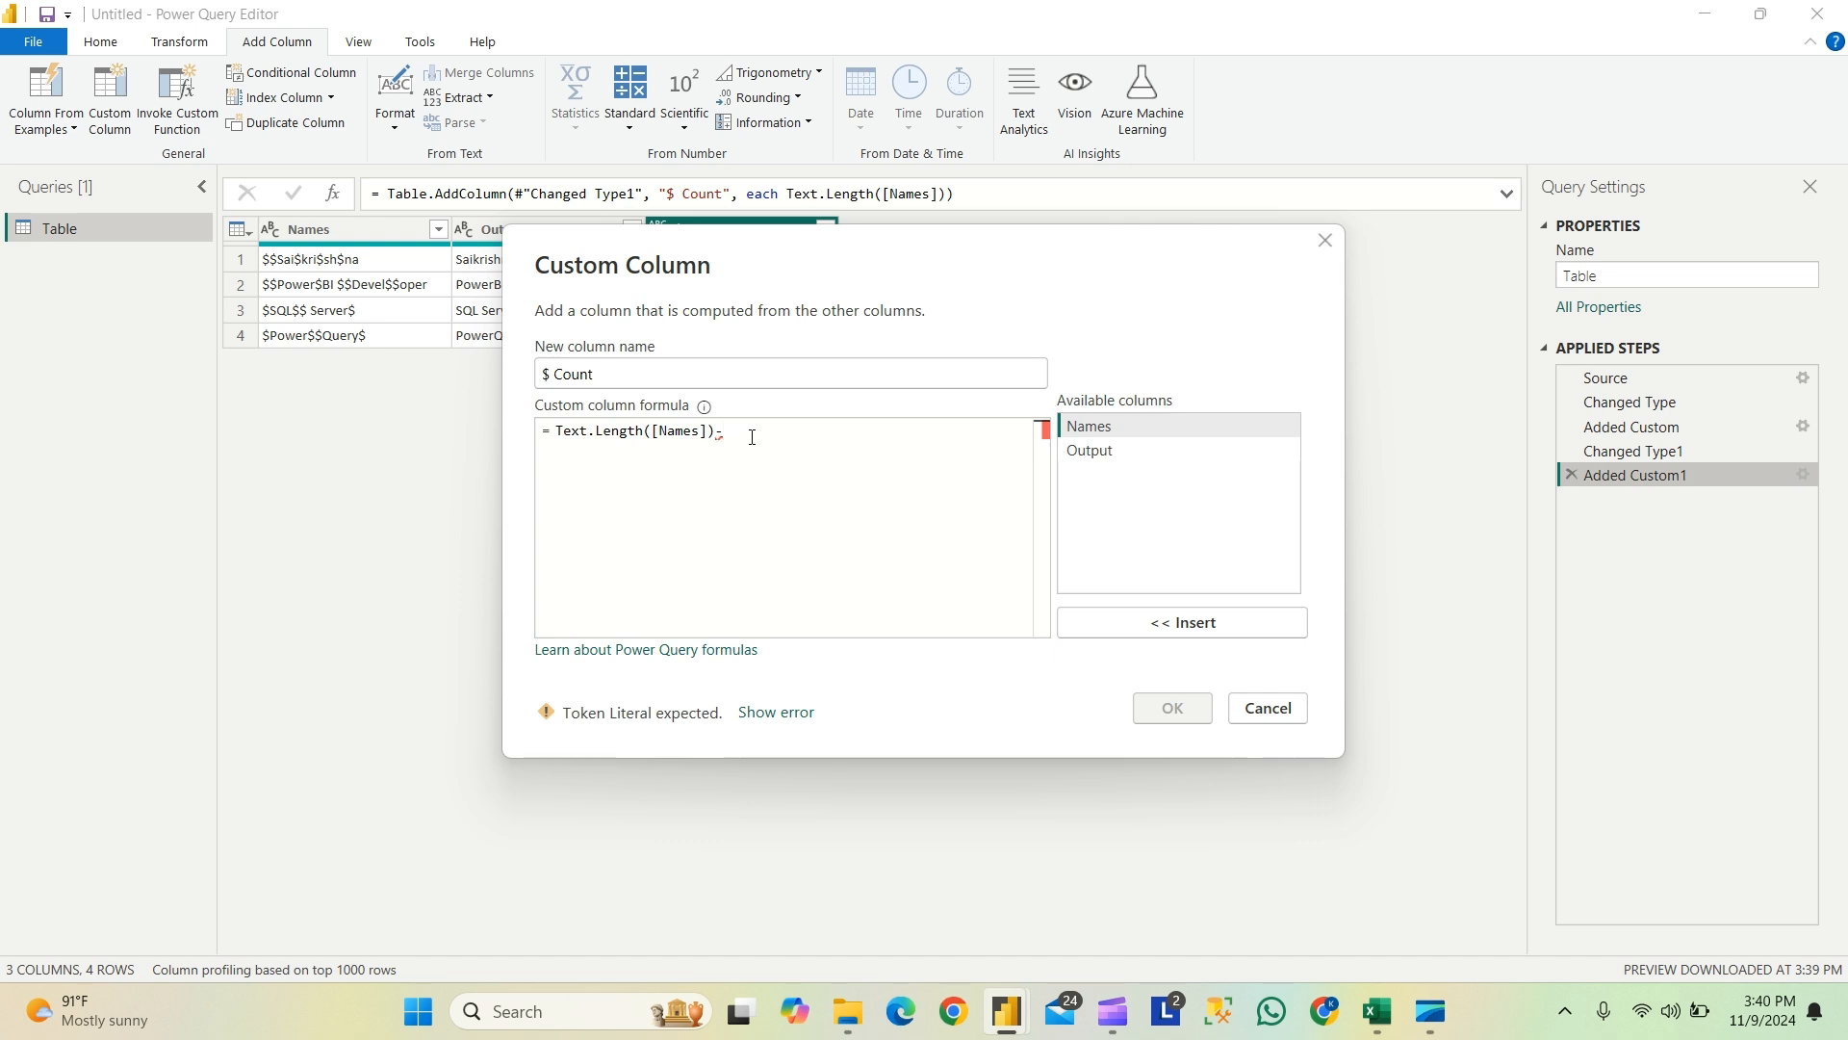
{"action": "type", "text": "Text."}
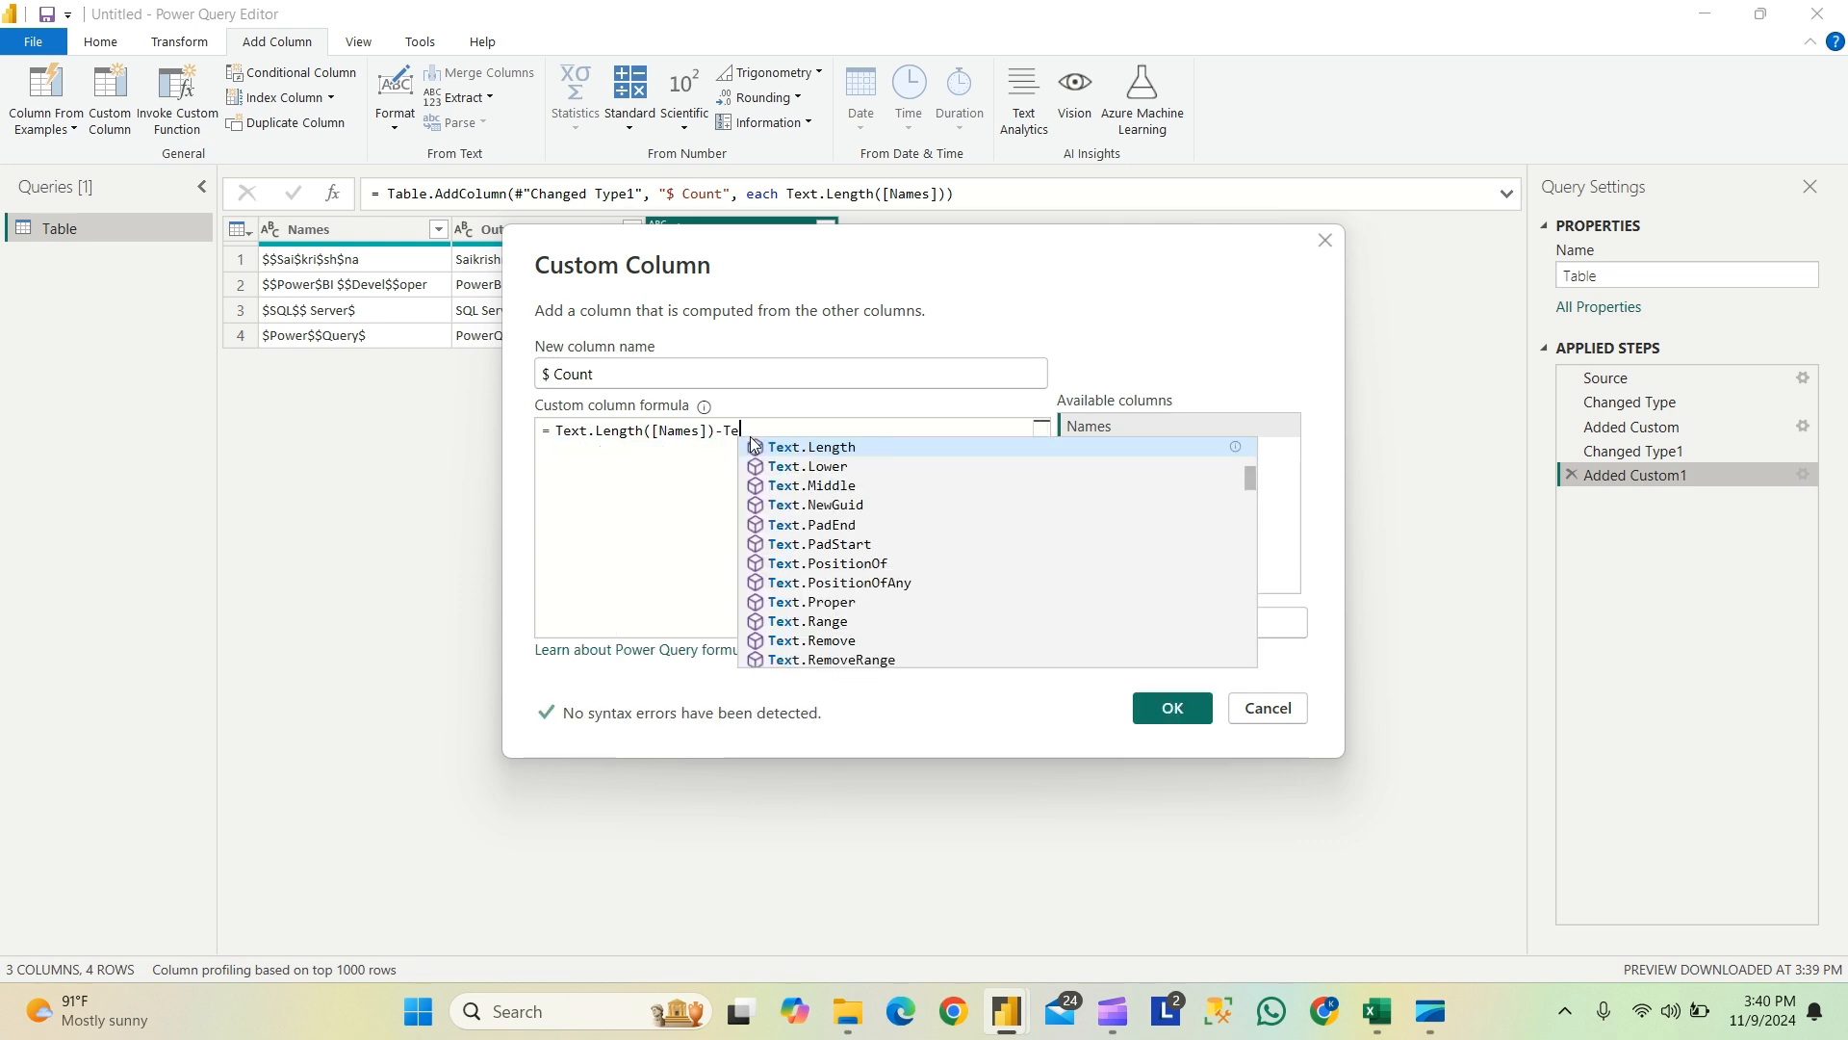
{"action": "type", "text": "repla"}
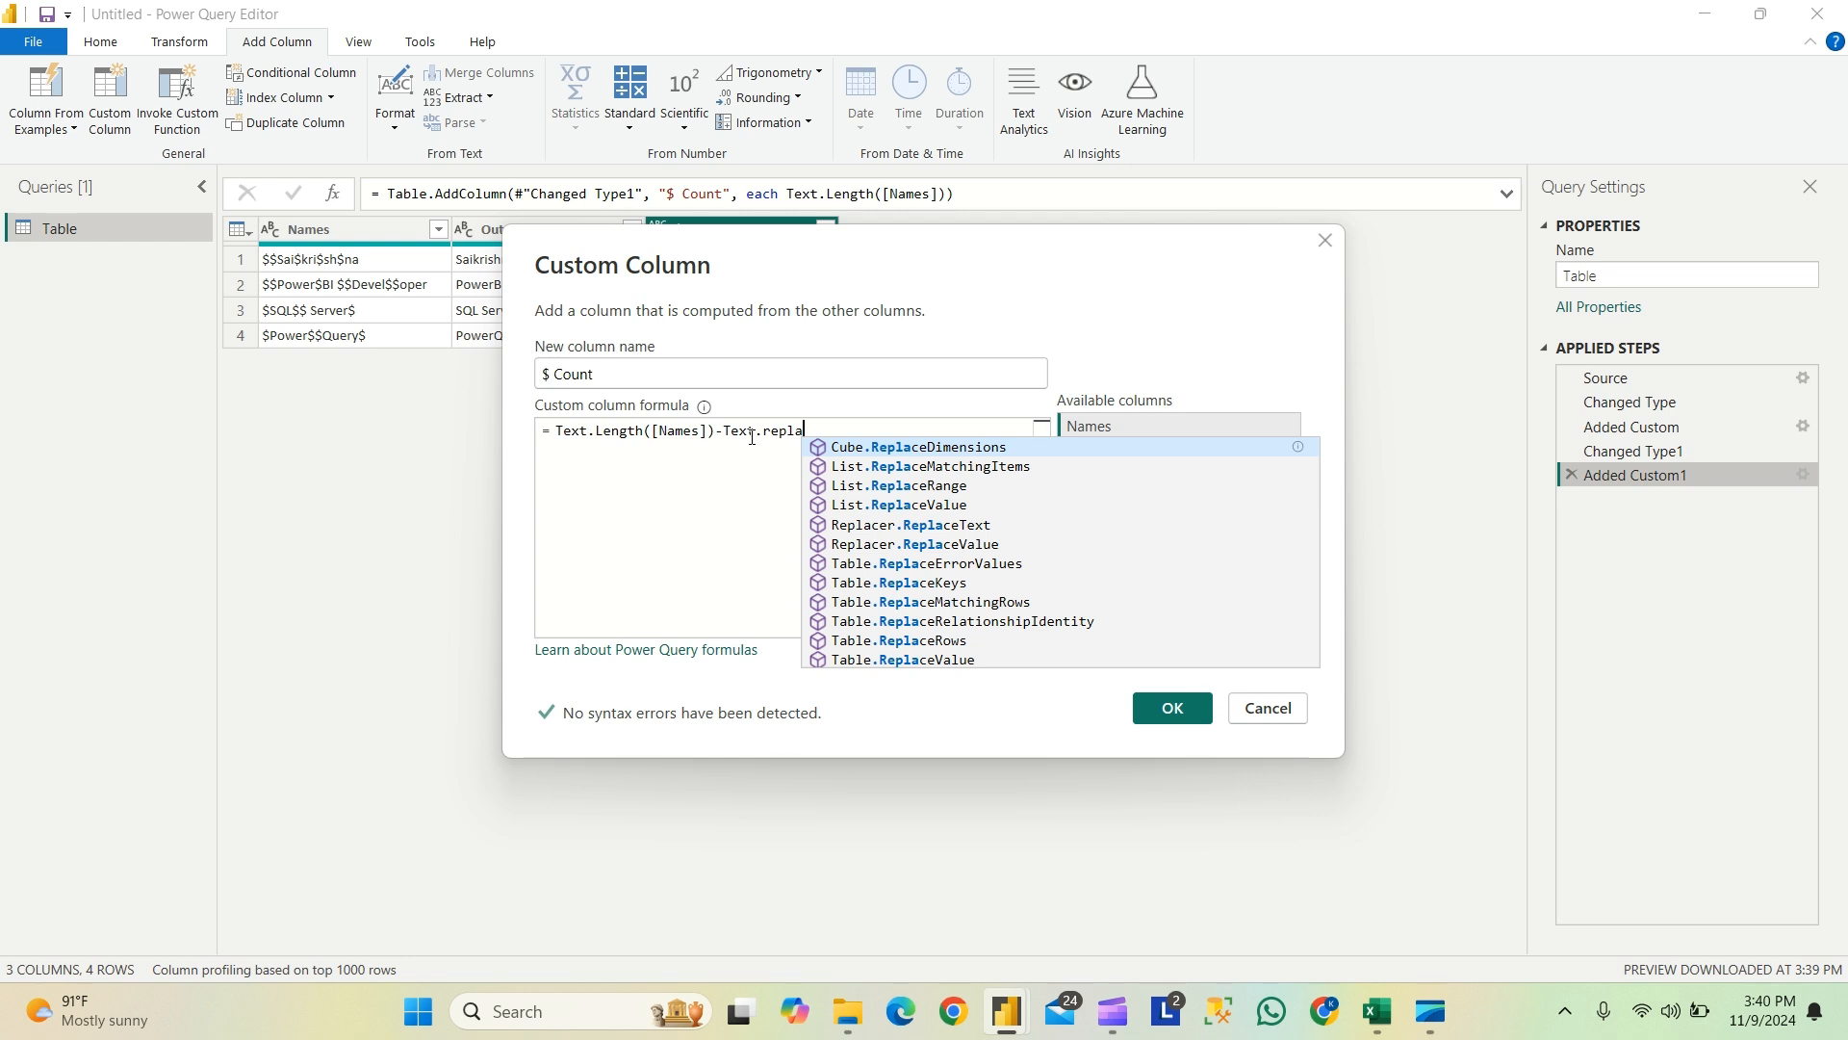
{"action": "key", "text": "BackSpace"}
{"action": "key", "text": "BackSpace"}
{"action": "key", "text": "BackSpace"}
{"action": "key", "text": "BackSpace"}
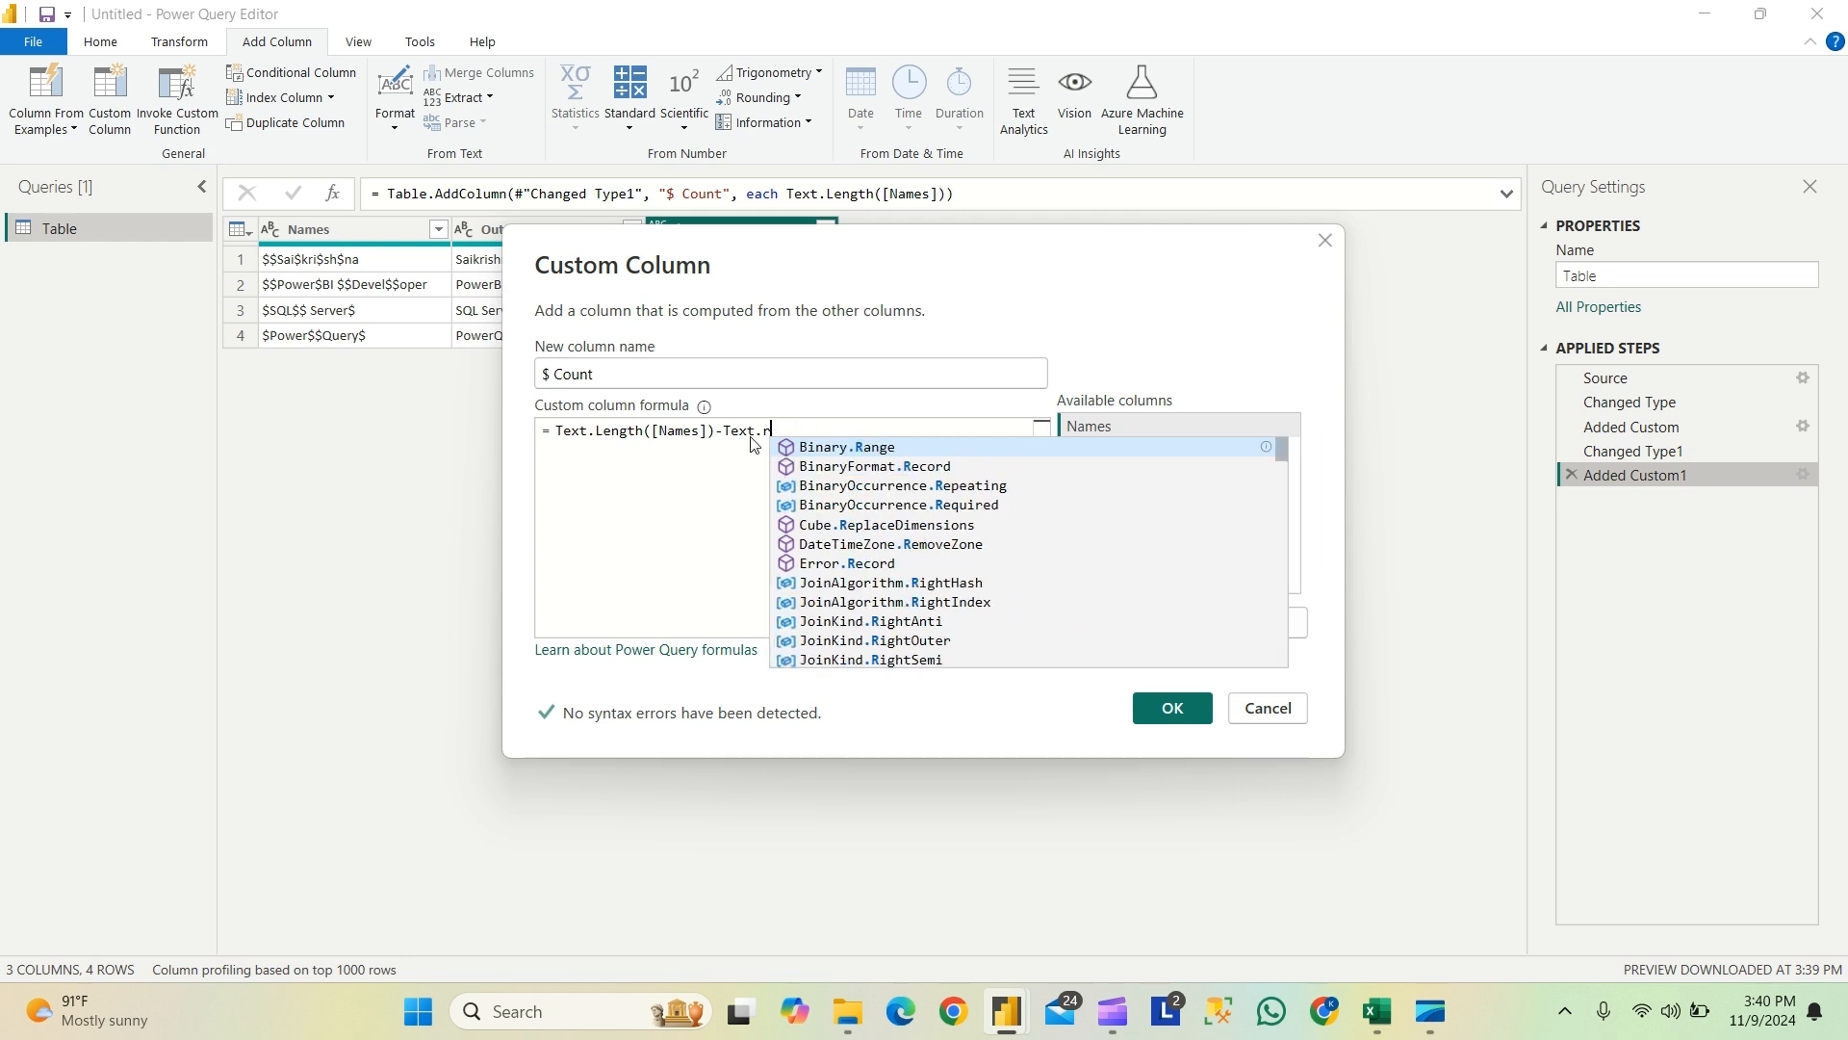
{"action": "key", "text": "BackSpace"}
{"action": "key", "text": "BackSpace"}
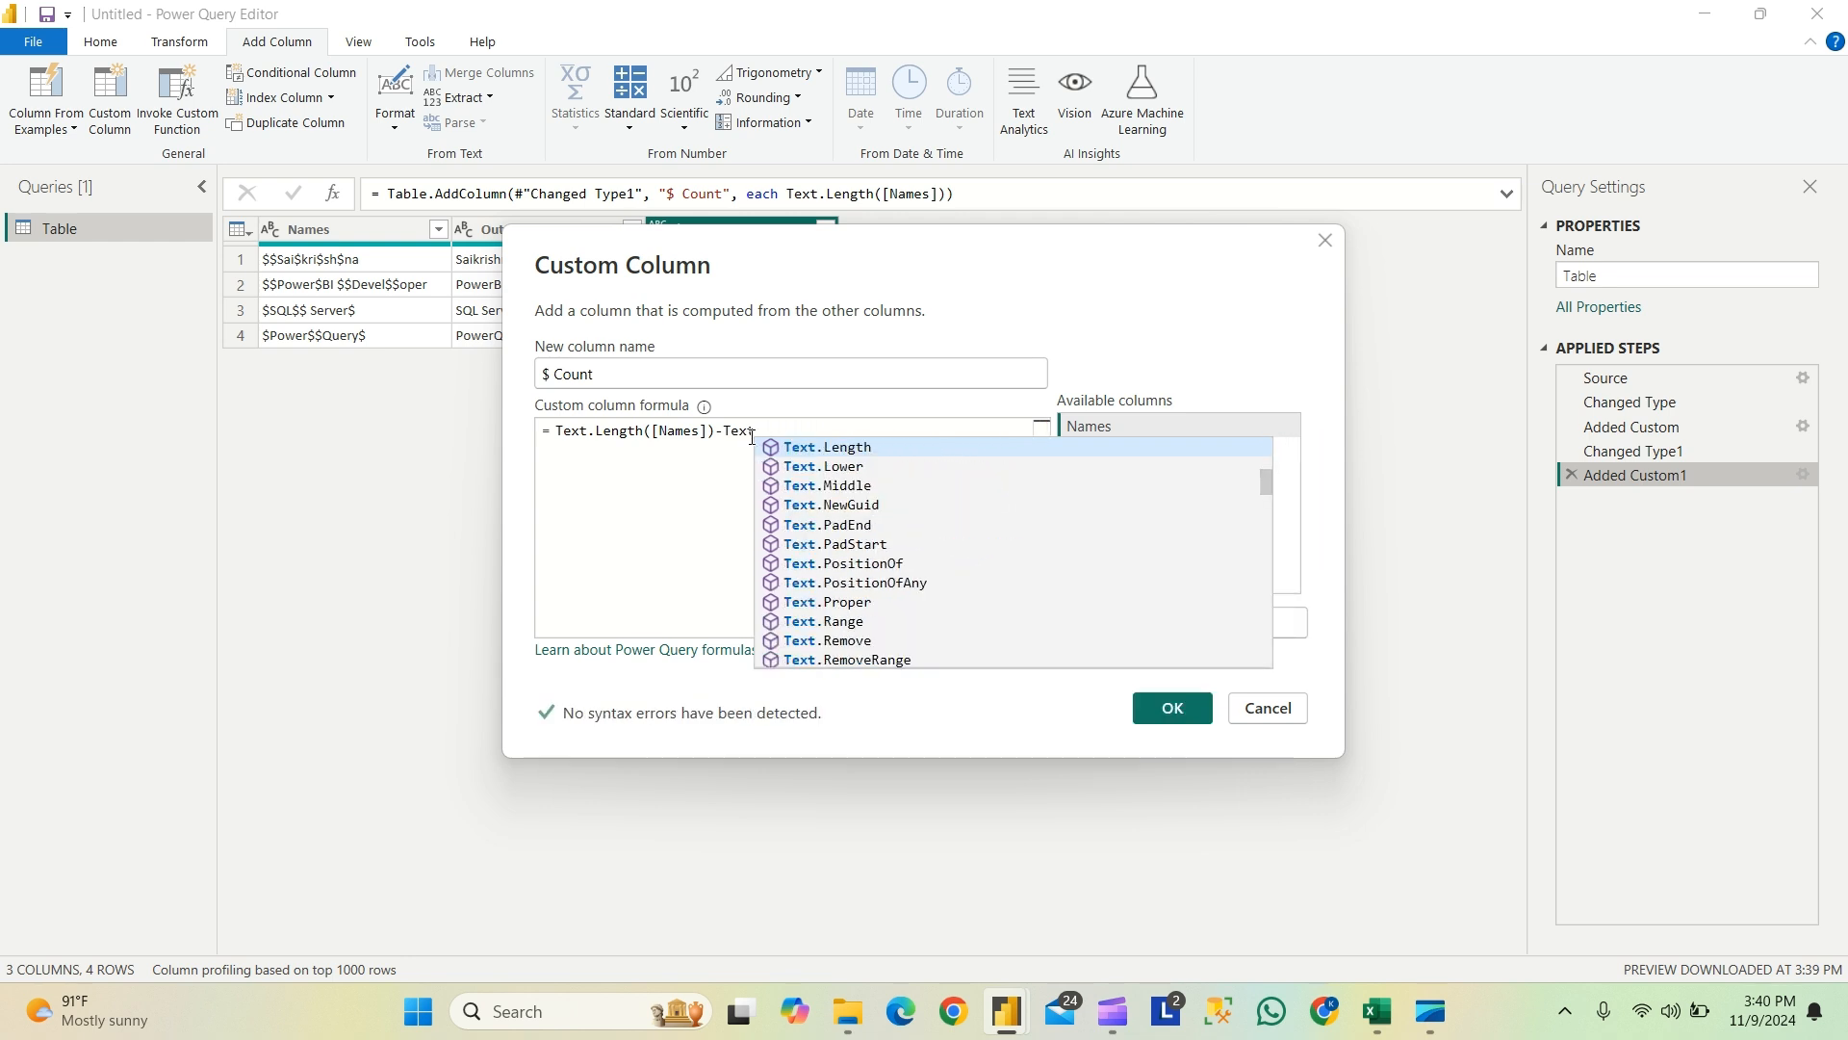
{"action": "type", "text": ".Replace"}
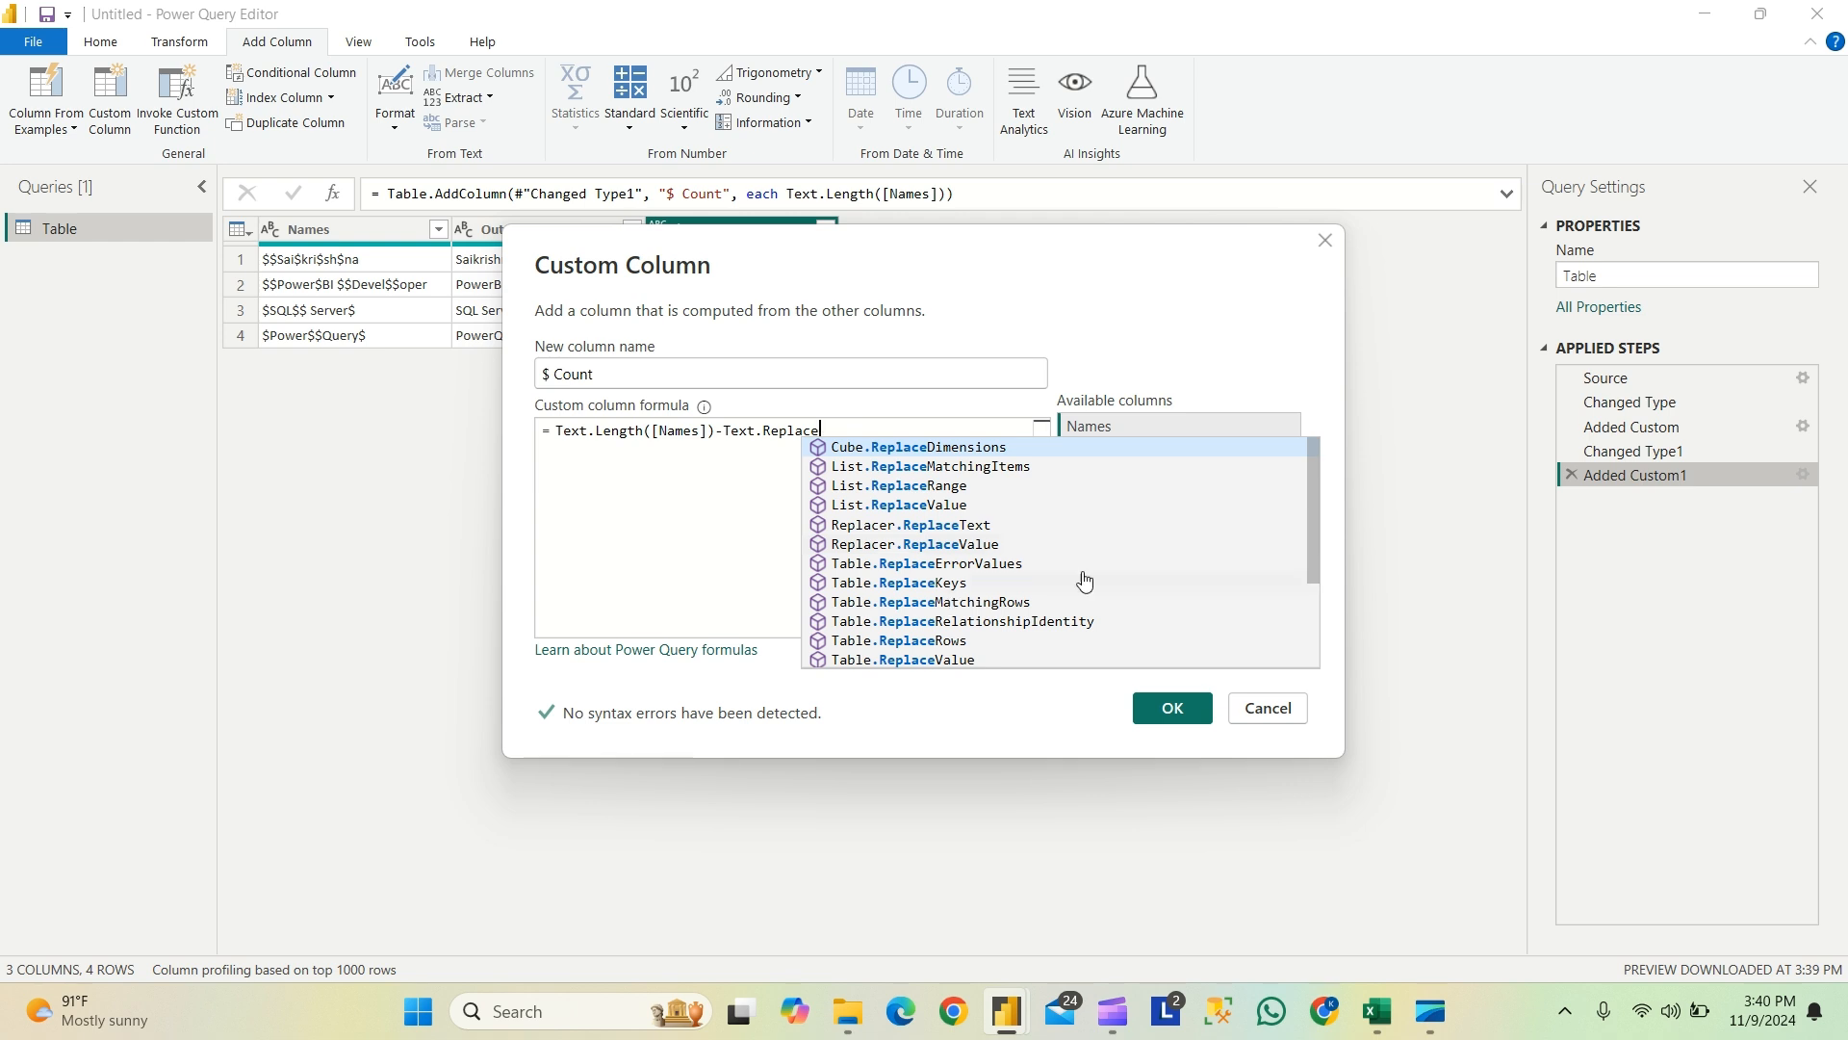
{"action": "left_click_drag", "start_coordinate": [1313, 526], "coordinate": [1313, 616]}
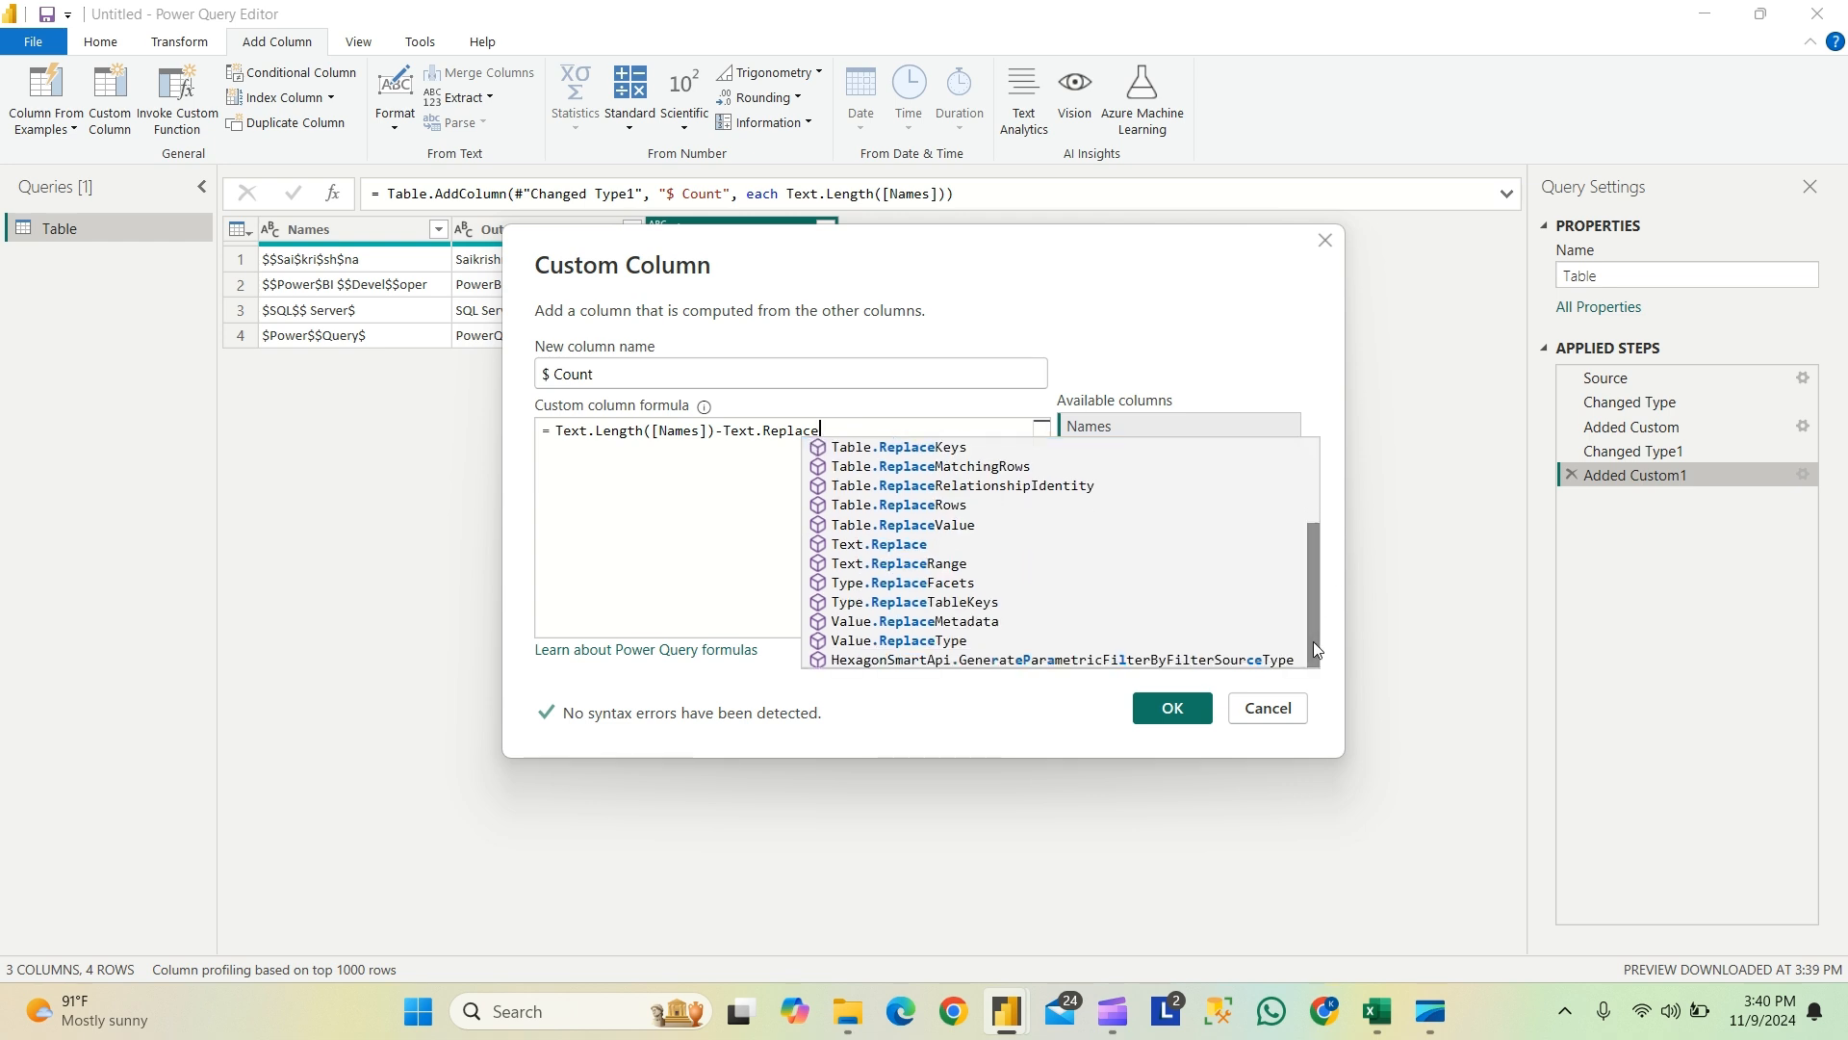
{"action": "left_click", "coordinate": [884, 547]}
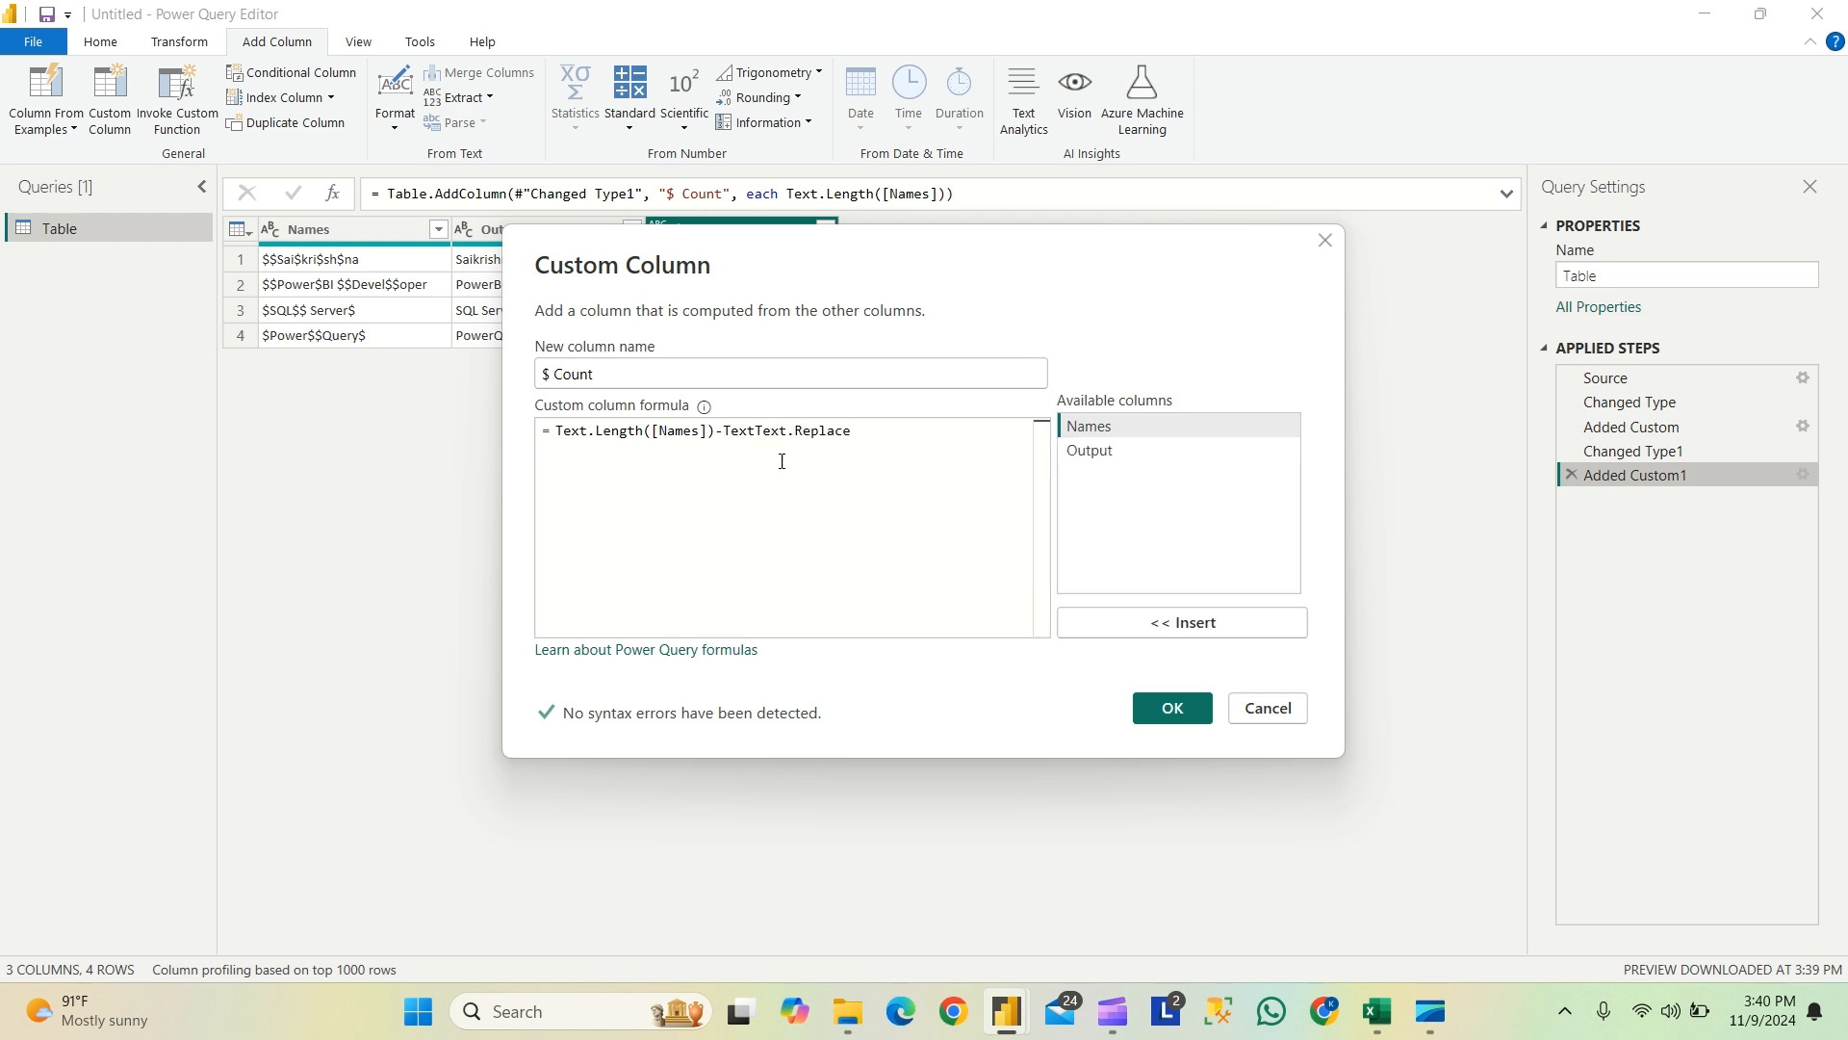
{"action": "left_click", "coordinate": [756, 432]}
{"action": "key", "text": "BackSpace"}
{"action": "key", "text": "BackSpace"}
{"action": "key", "text": "BackSpace"}
{"action": "key", "text": "BackSpace"}
Step: Complete the Text.Replace call with the arguments ([Names],"$","") so it removes the dollar signs
{"action": "left_click", "coordinate": [830, 431]}
{"action": "type", "text": "("}
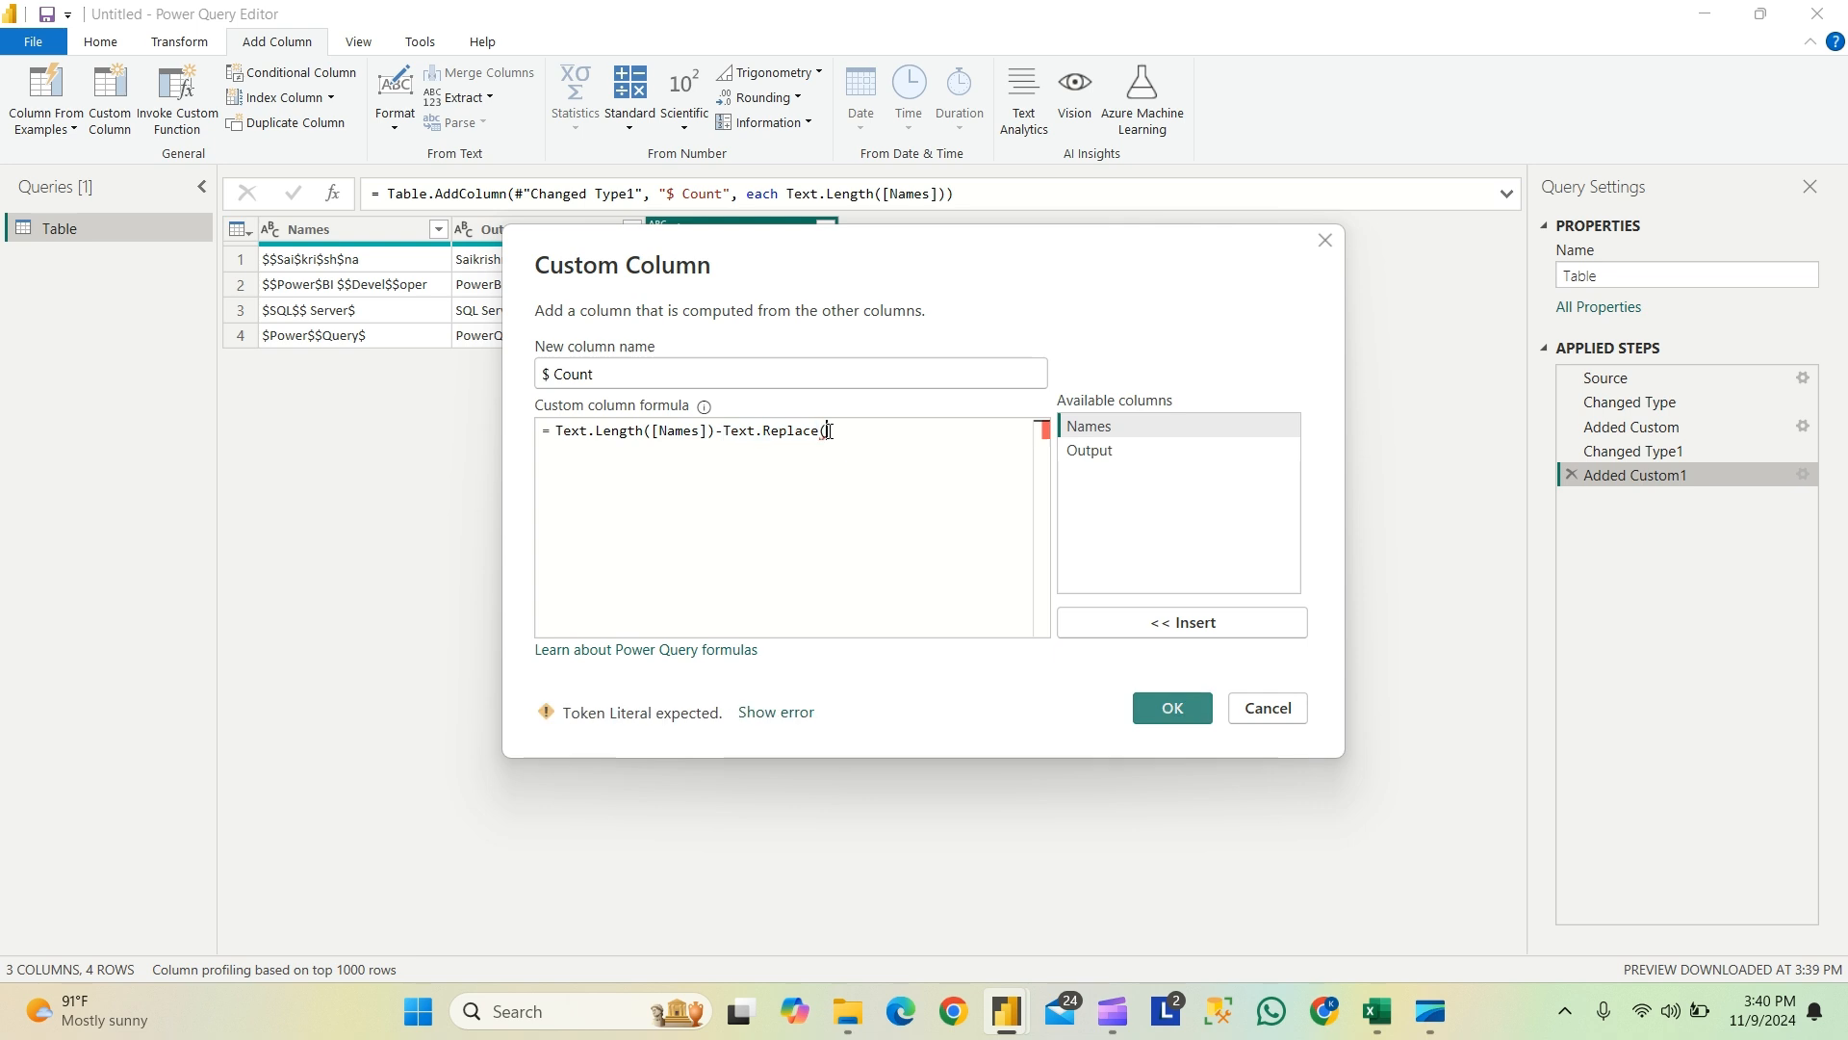
{"action": "double_click", "coordinate": [1087, 430]}
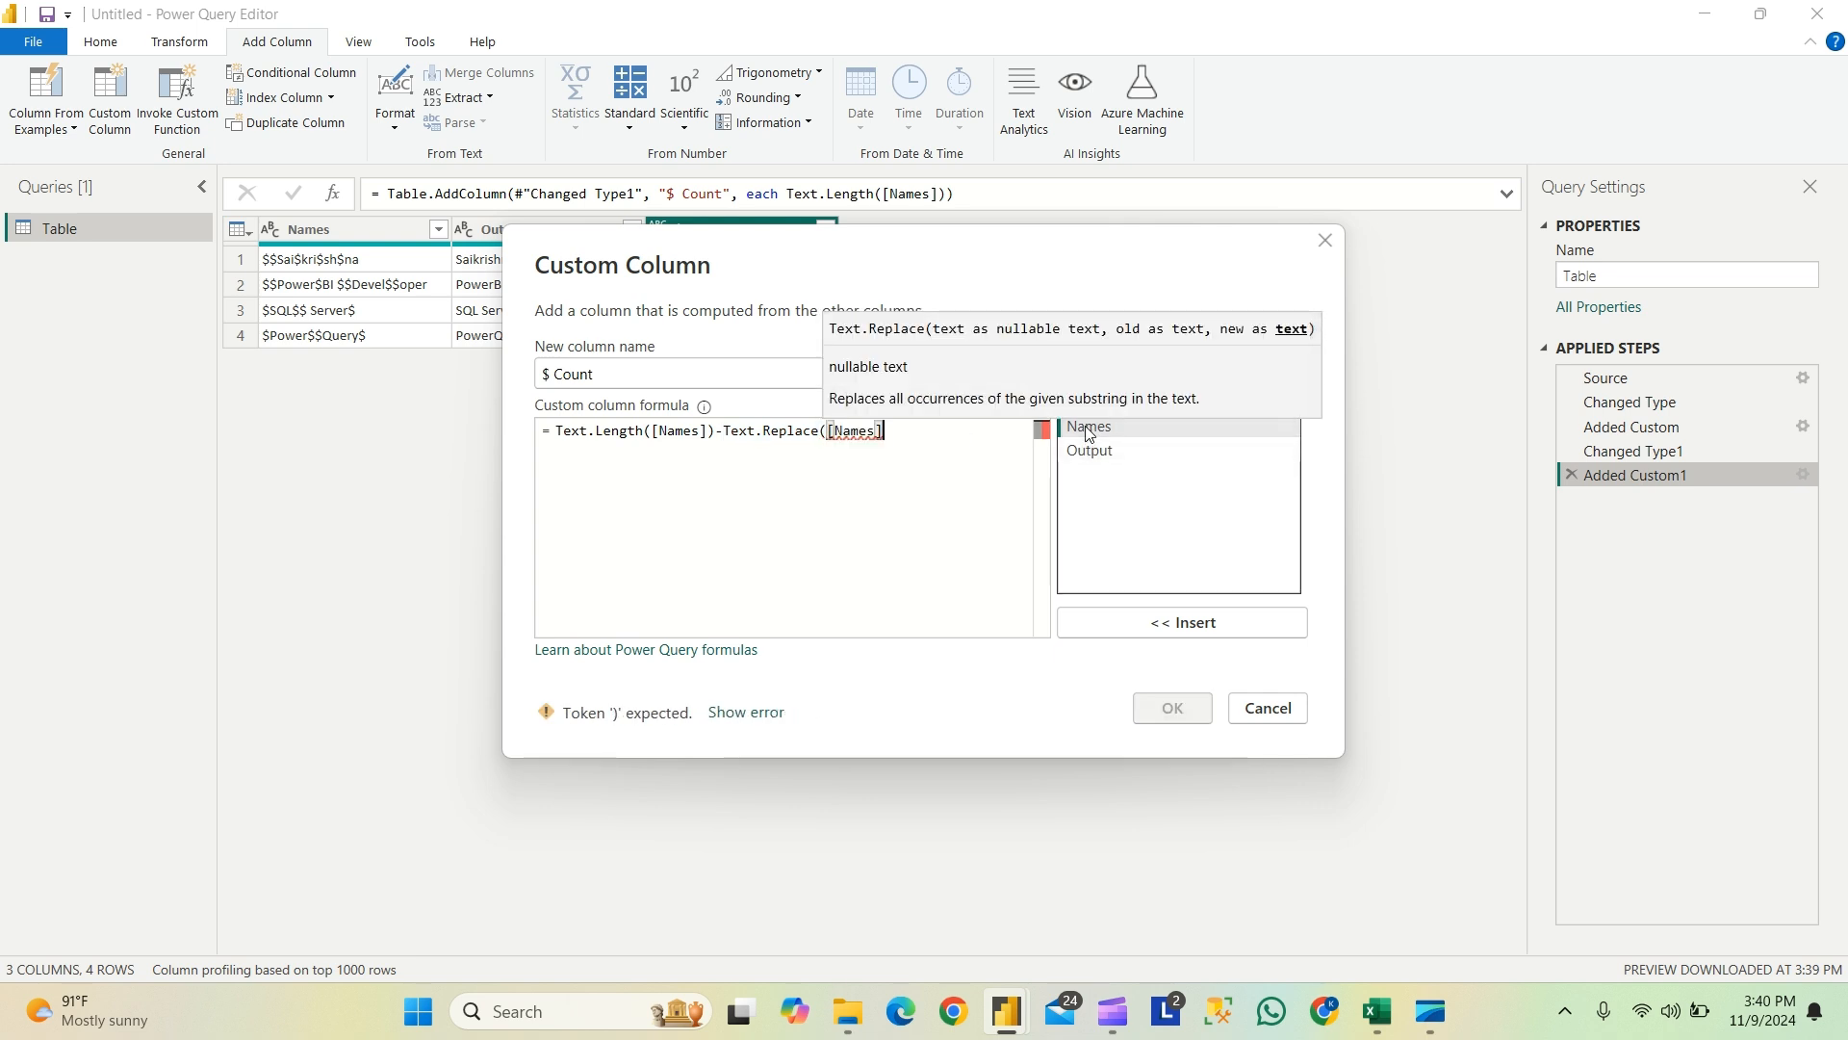
{"action": "type", "text": ",\""}
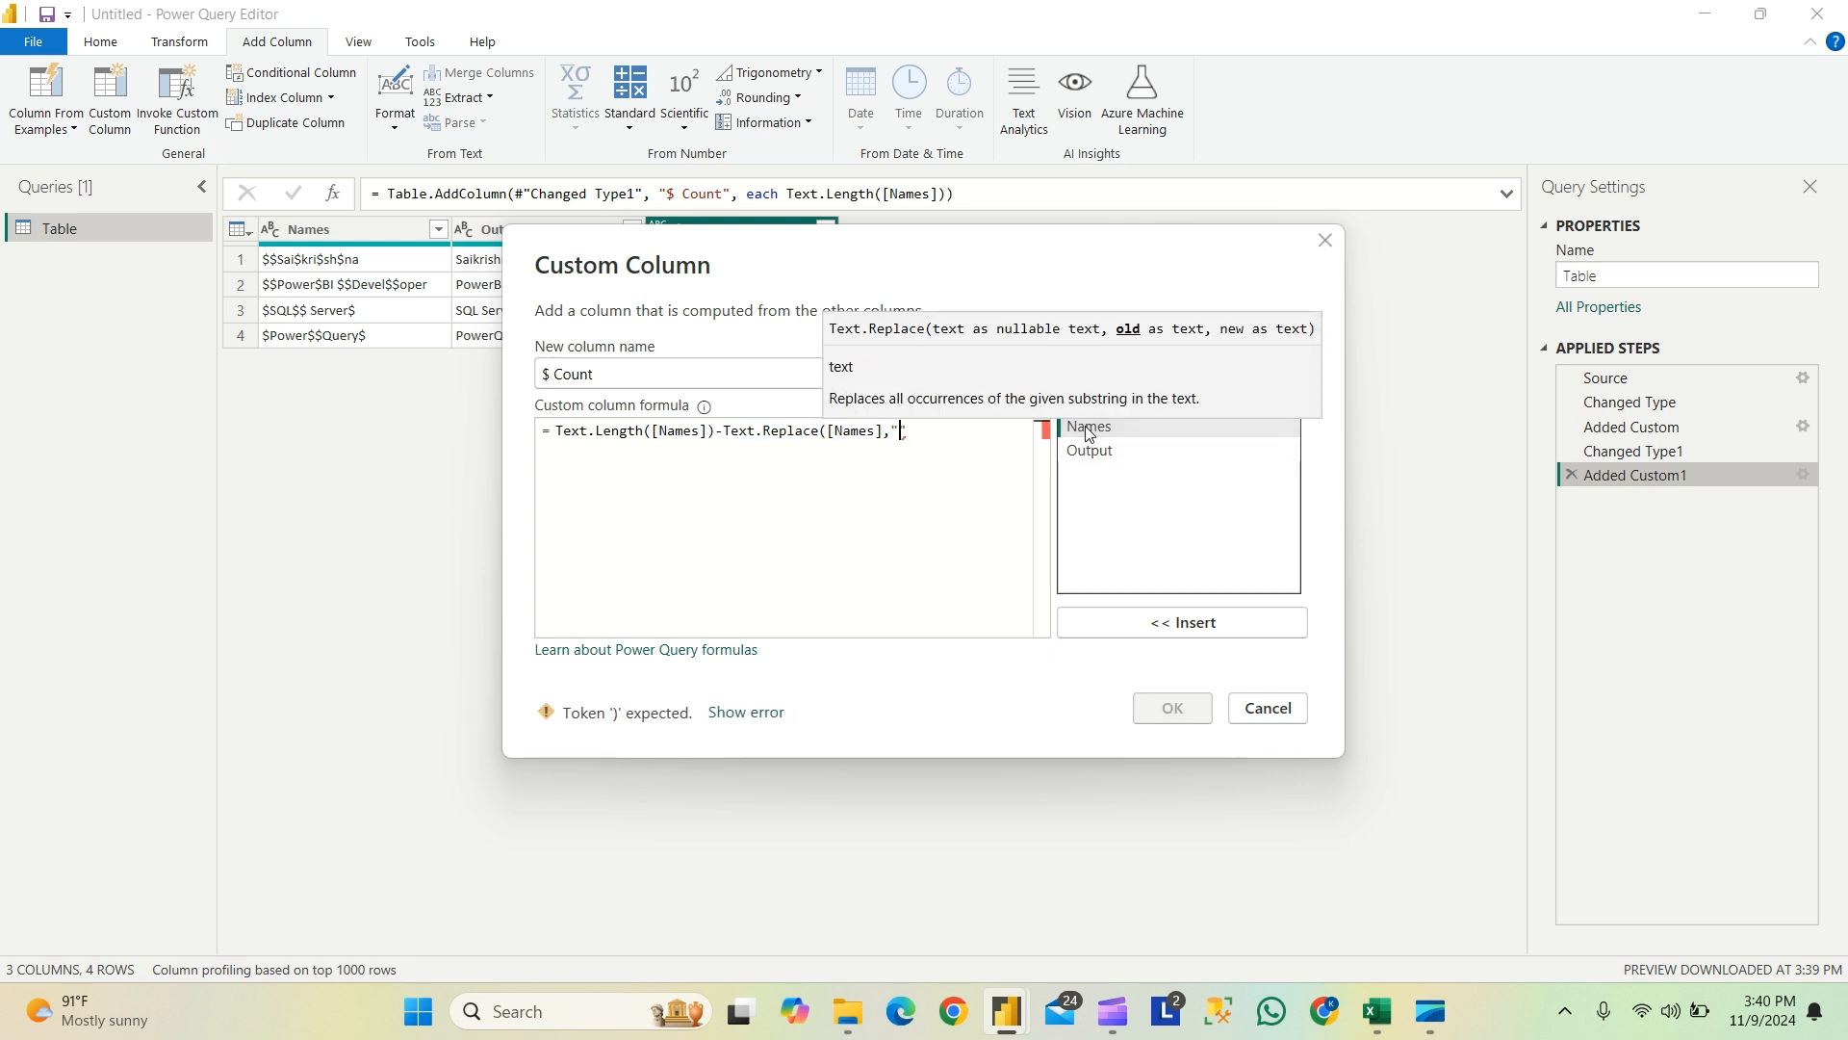
{"action": "type", "text": "$\",\"\")"}
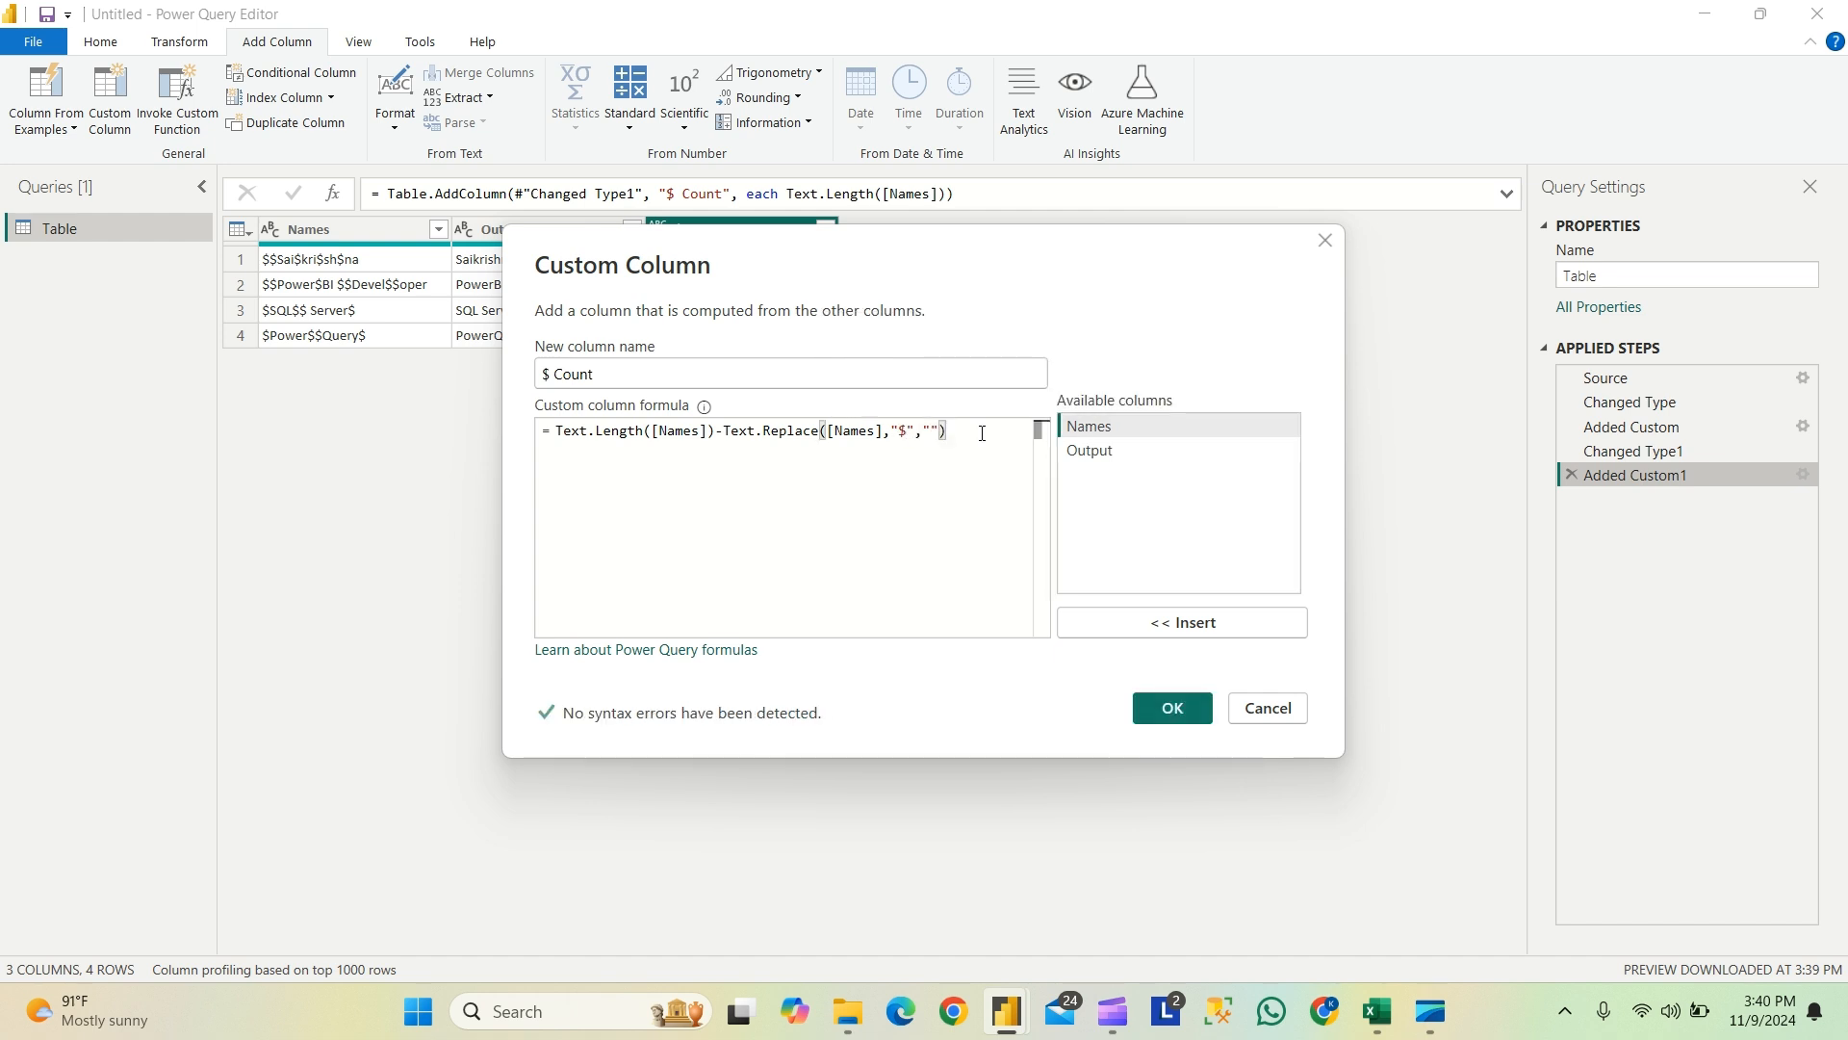
Step: Wrap the Text.Replace expression in Text.Length(), apply the $ Count formula and hide the query settings
{"action": "left_click", "coordinate": [726, 430]}
{"action": "type", "text": "Text.Le"}
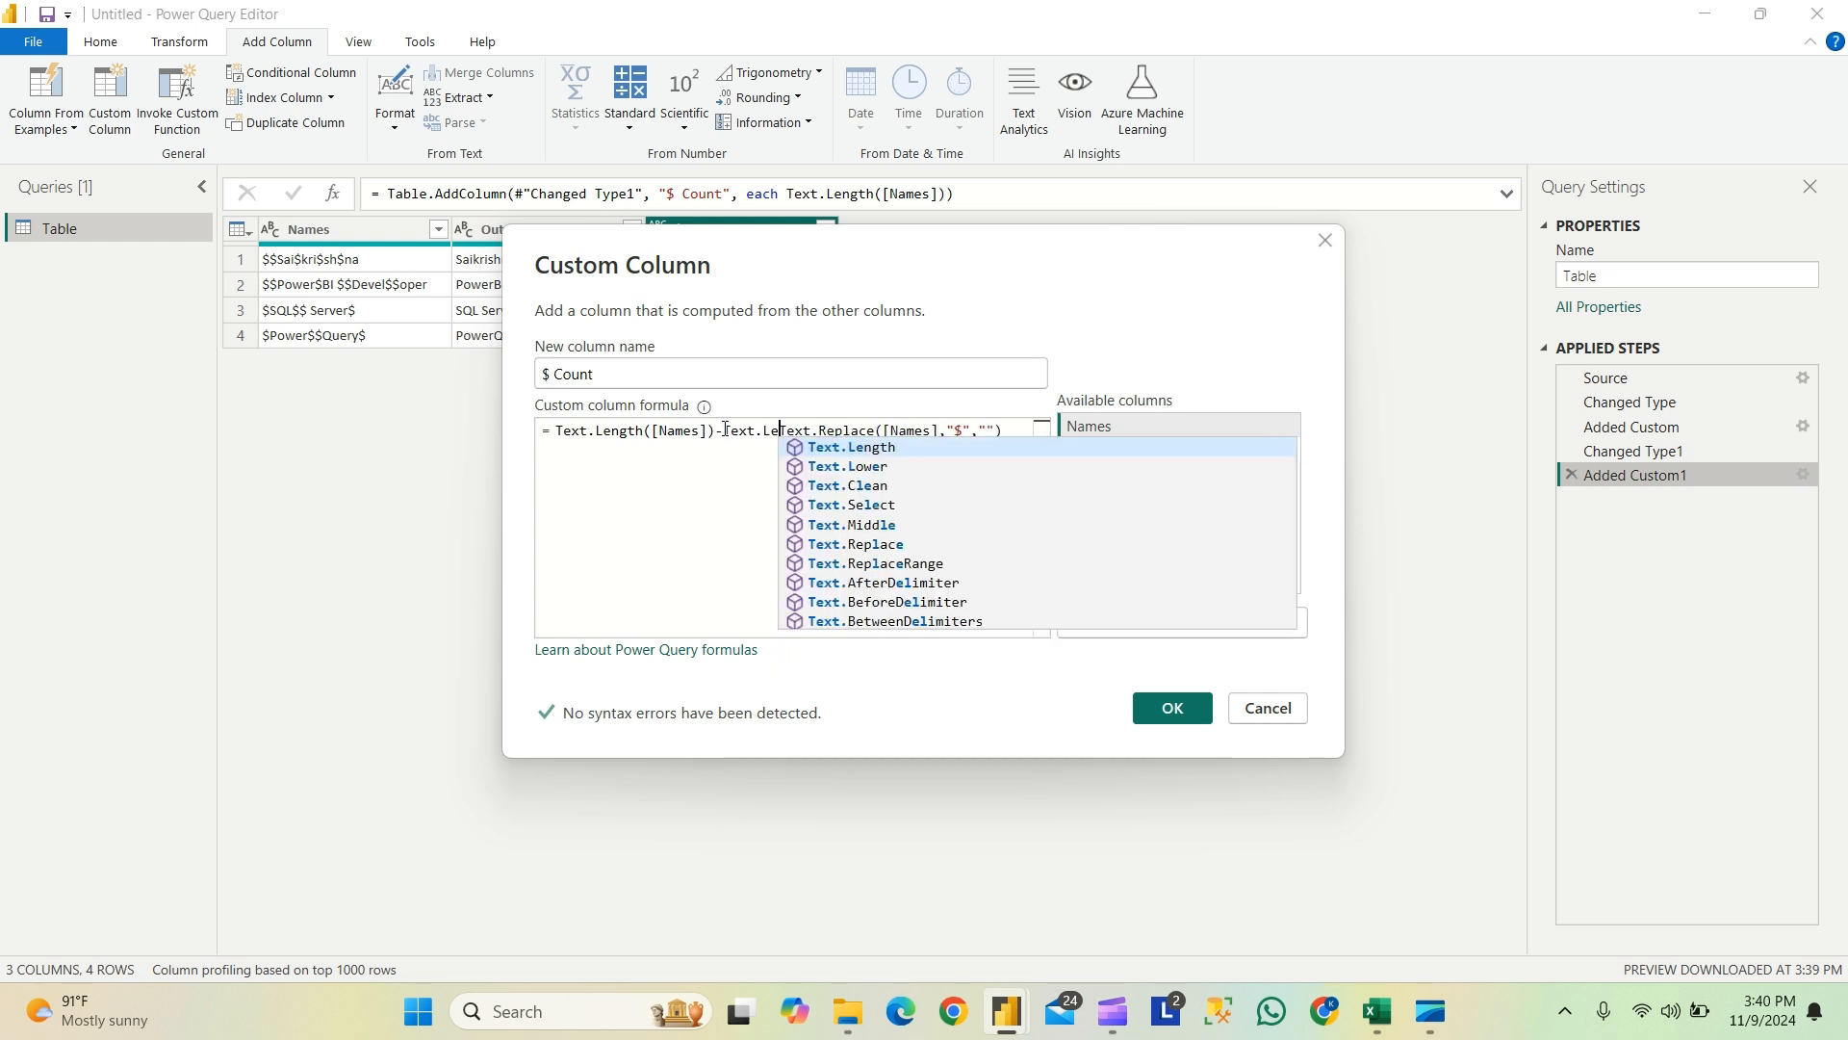
{"action": "type", "text": "ngth"}
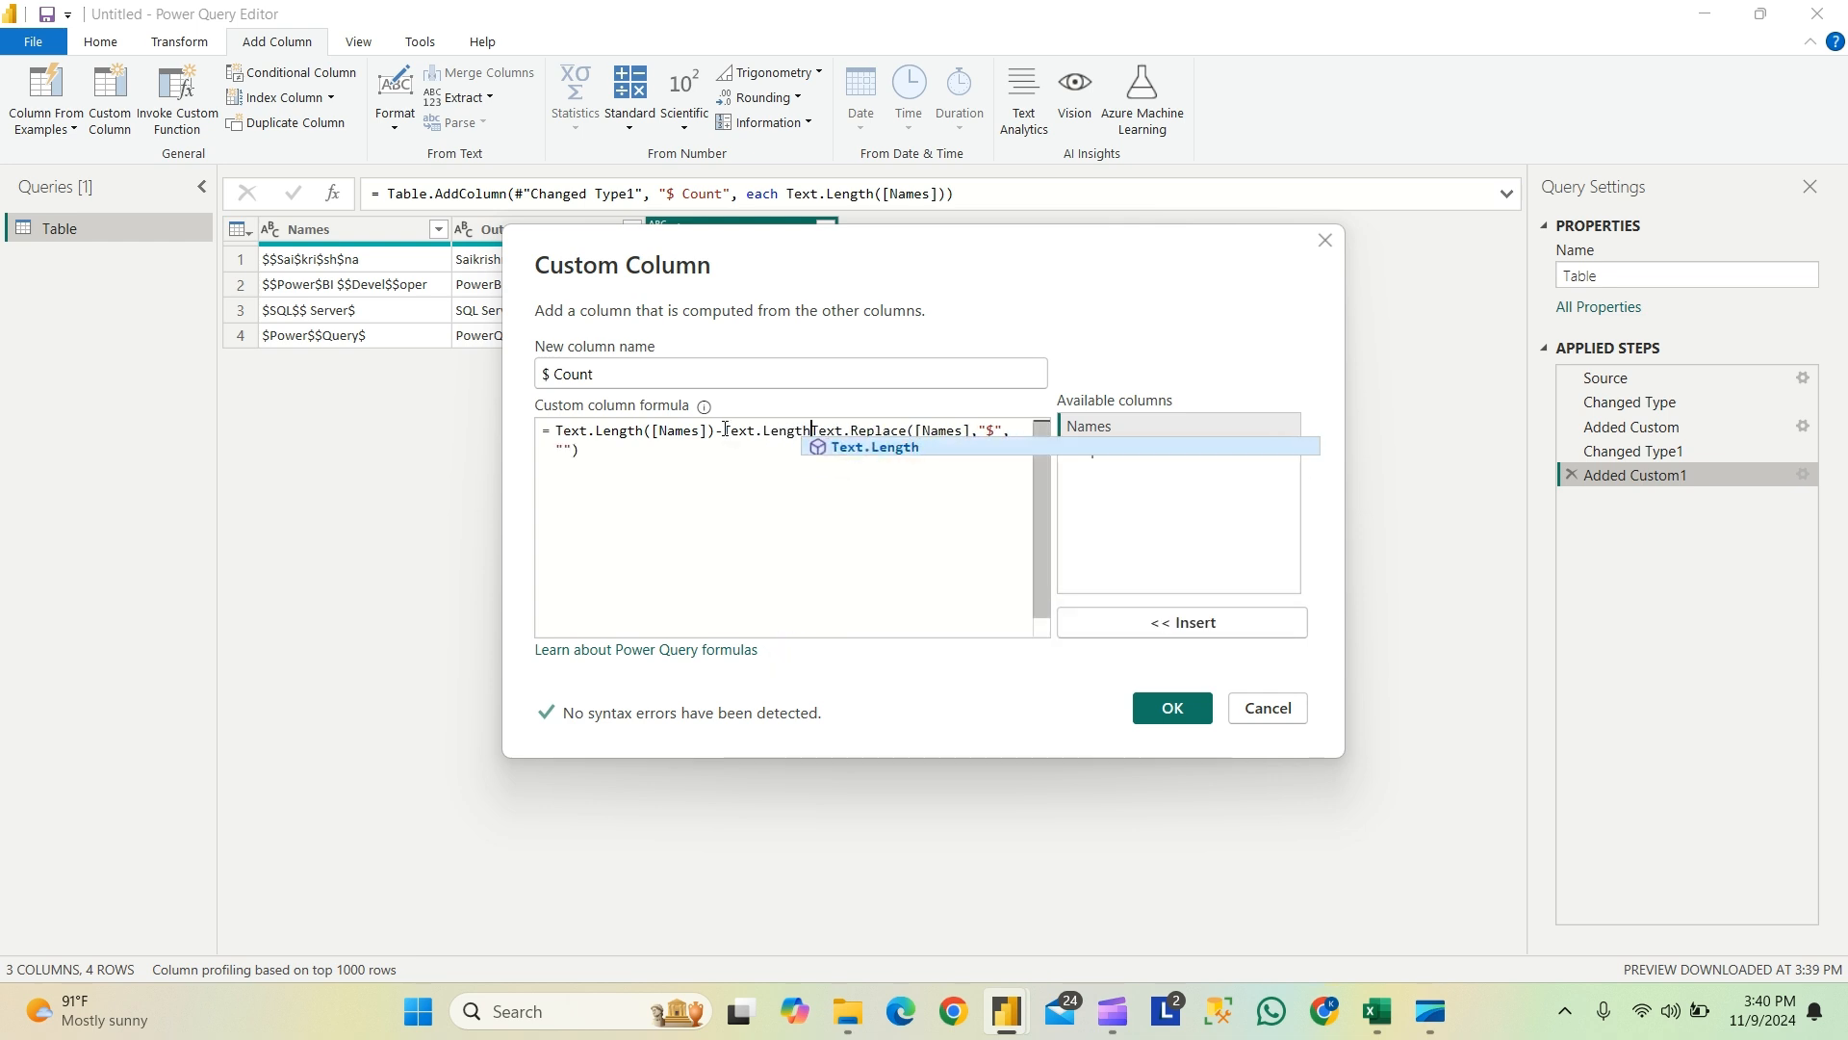
{"action": "type", "text": "([Names]"}
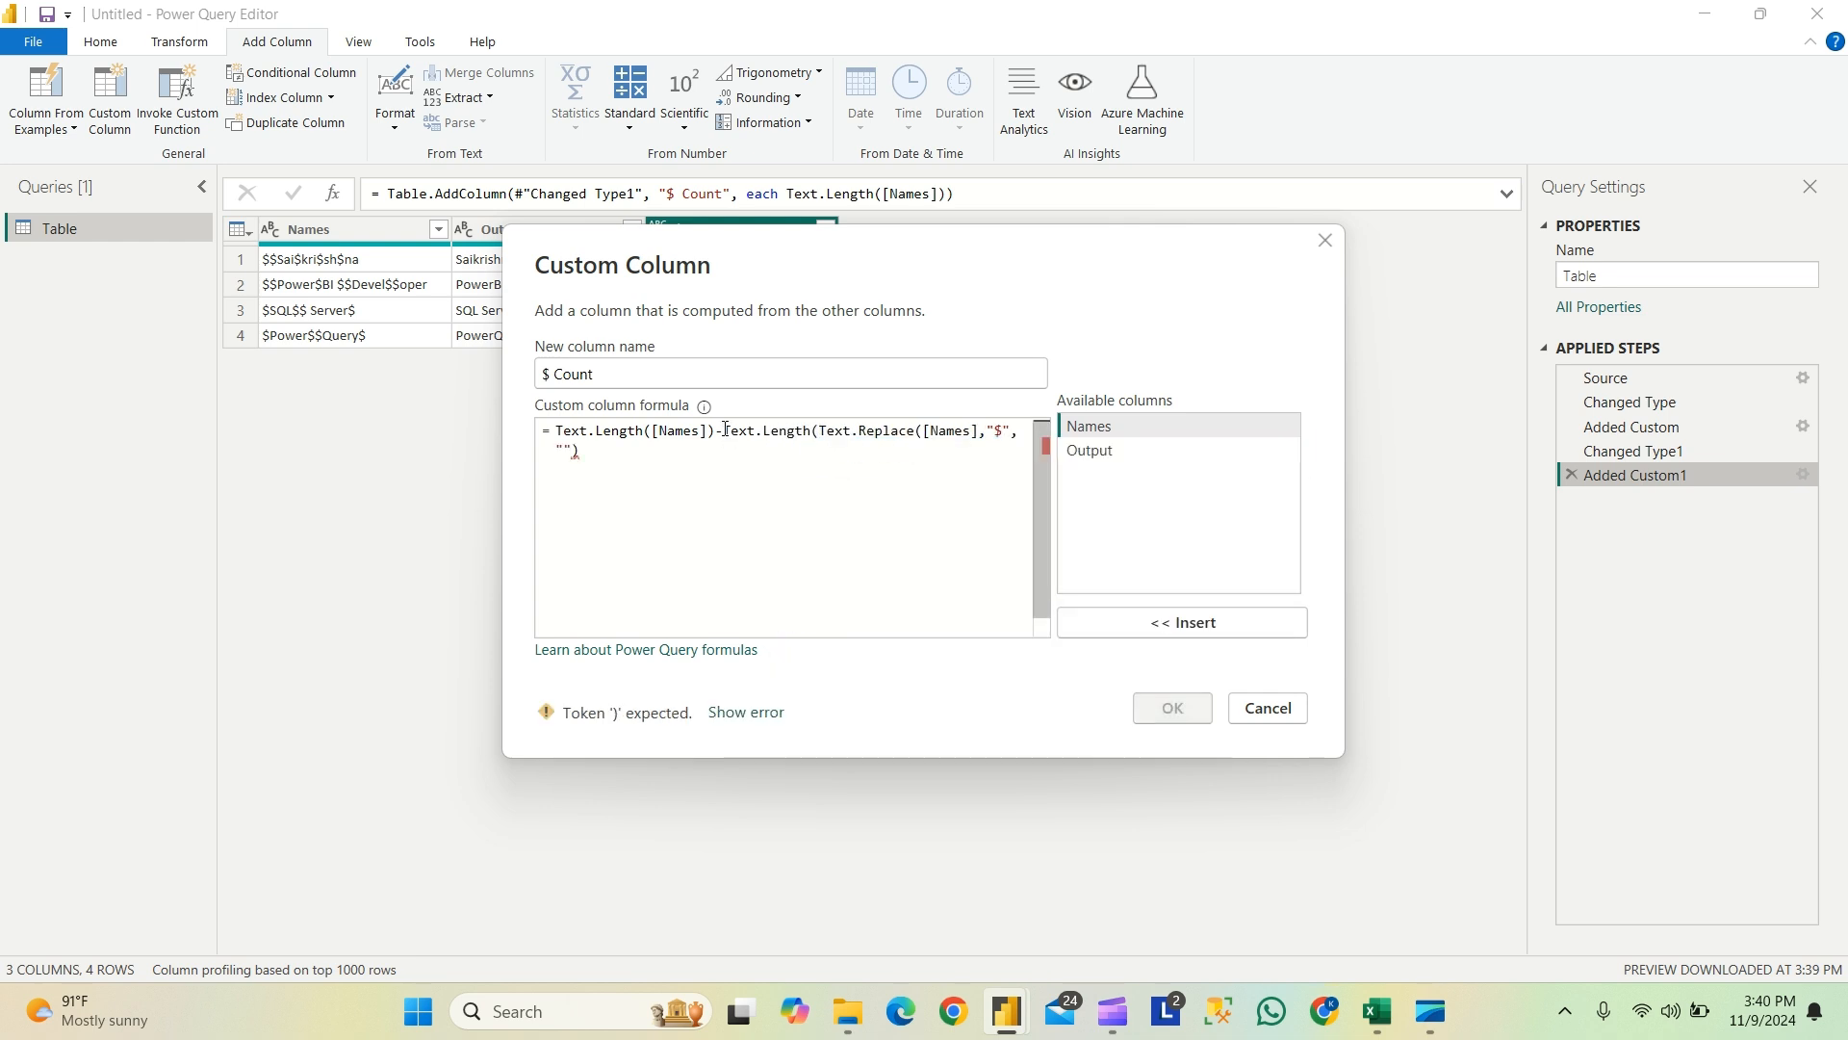
{"action": "type", "text": ")"}
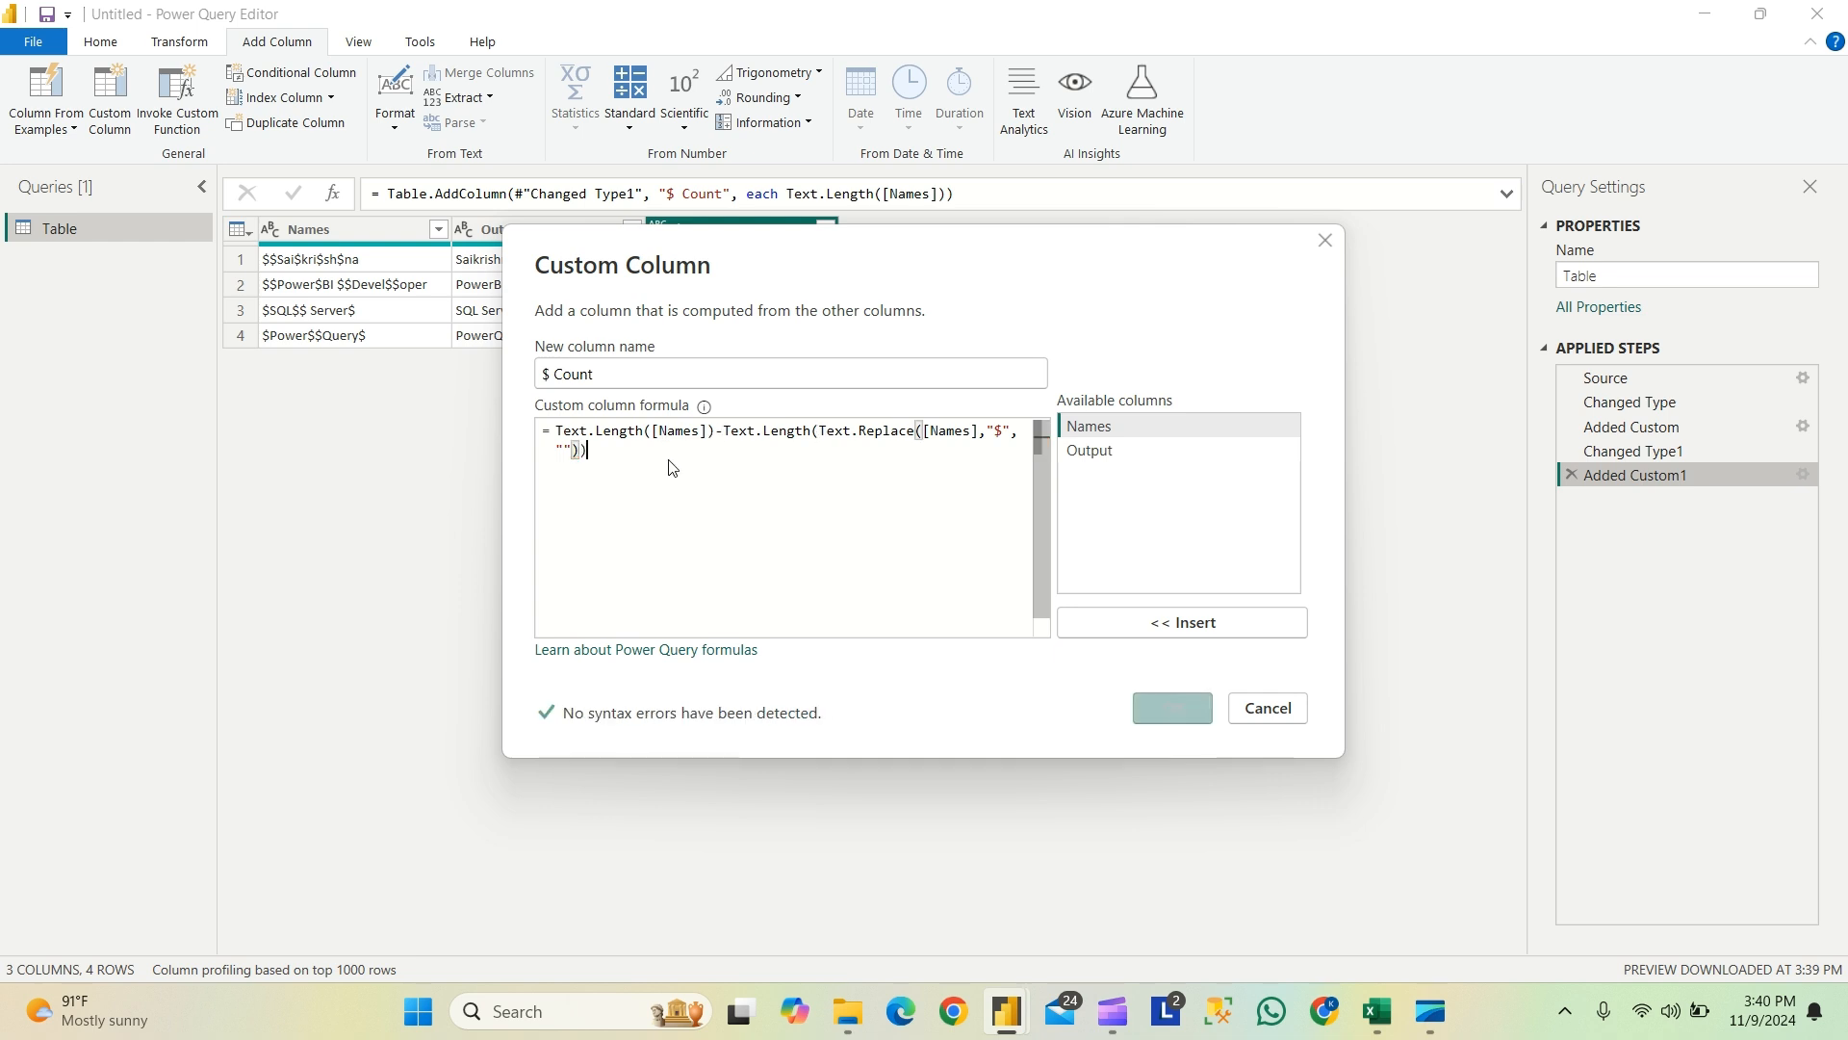
{"action": "left_click", "coordinate": [1171, 709]}
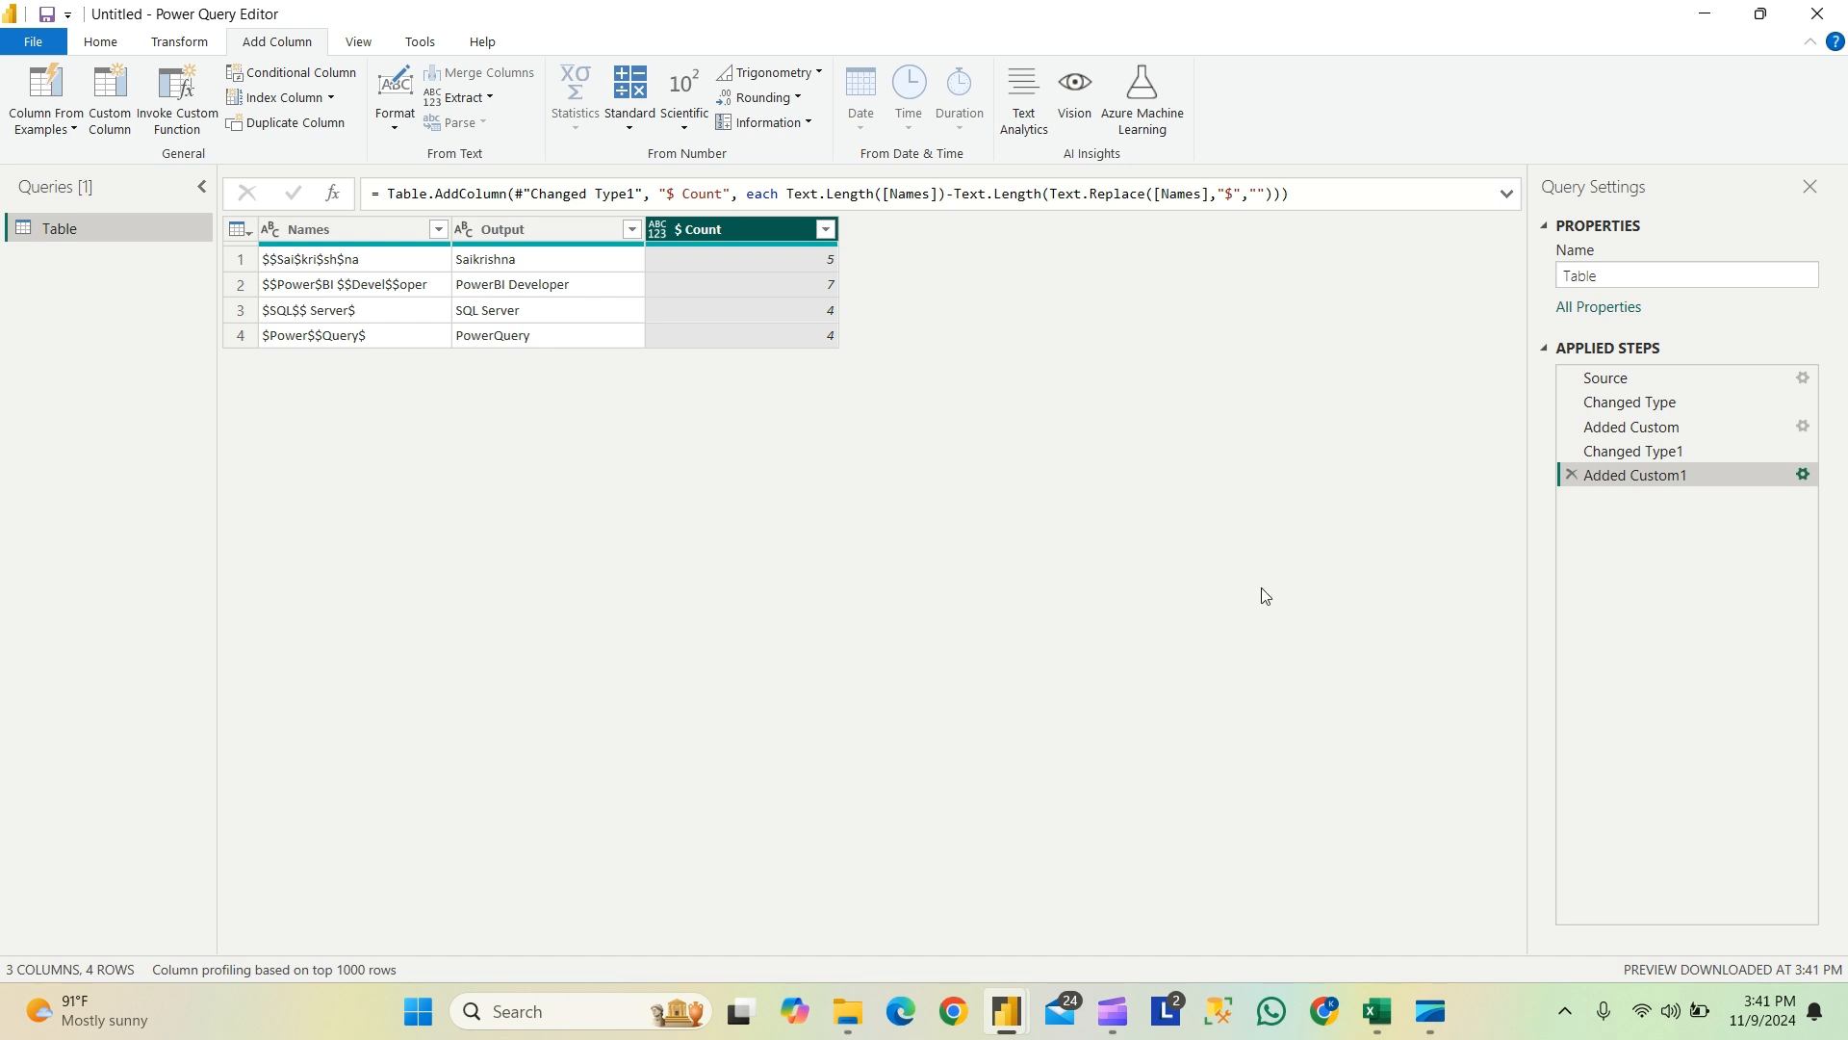
{"action": "left_click", "coordinate": [1809, 187]}
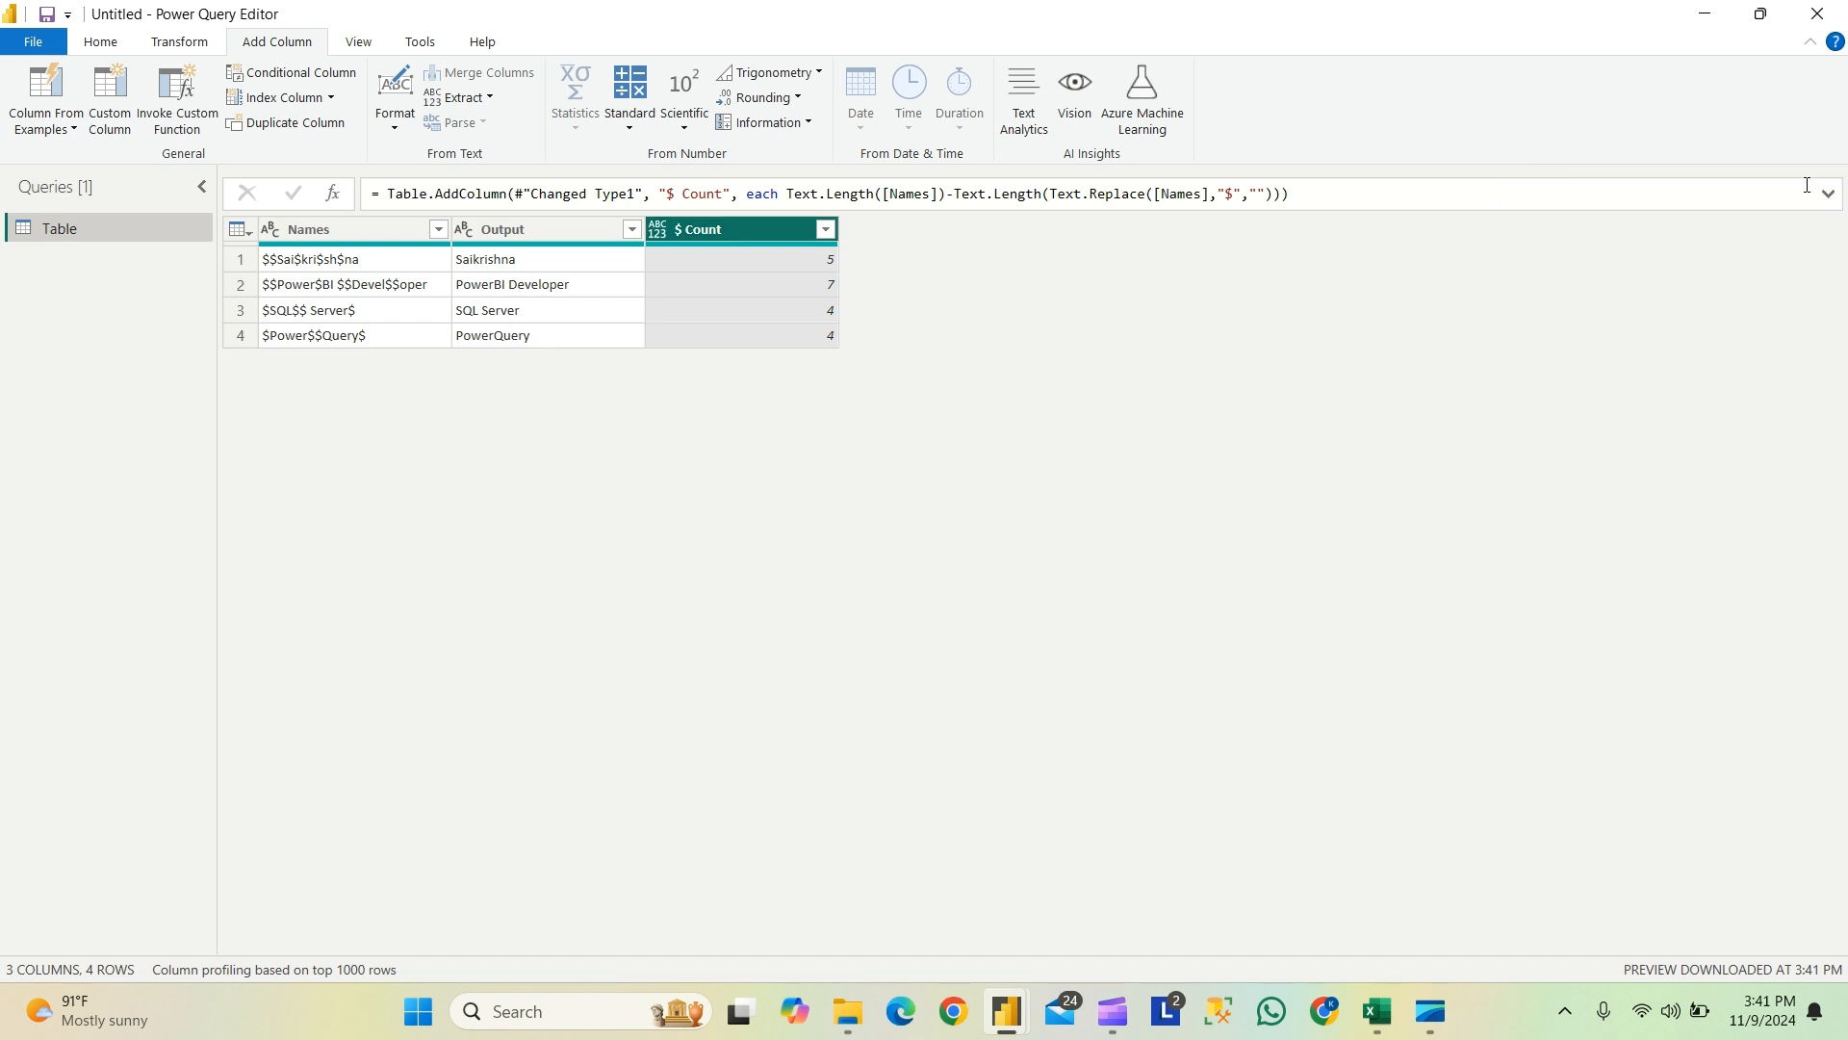